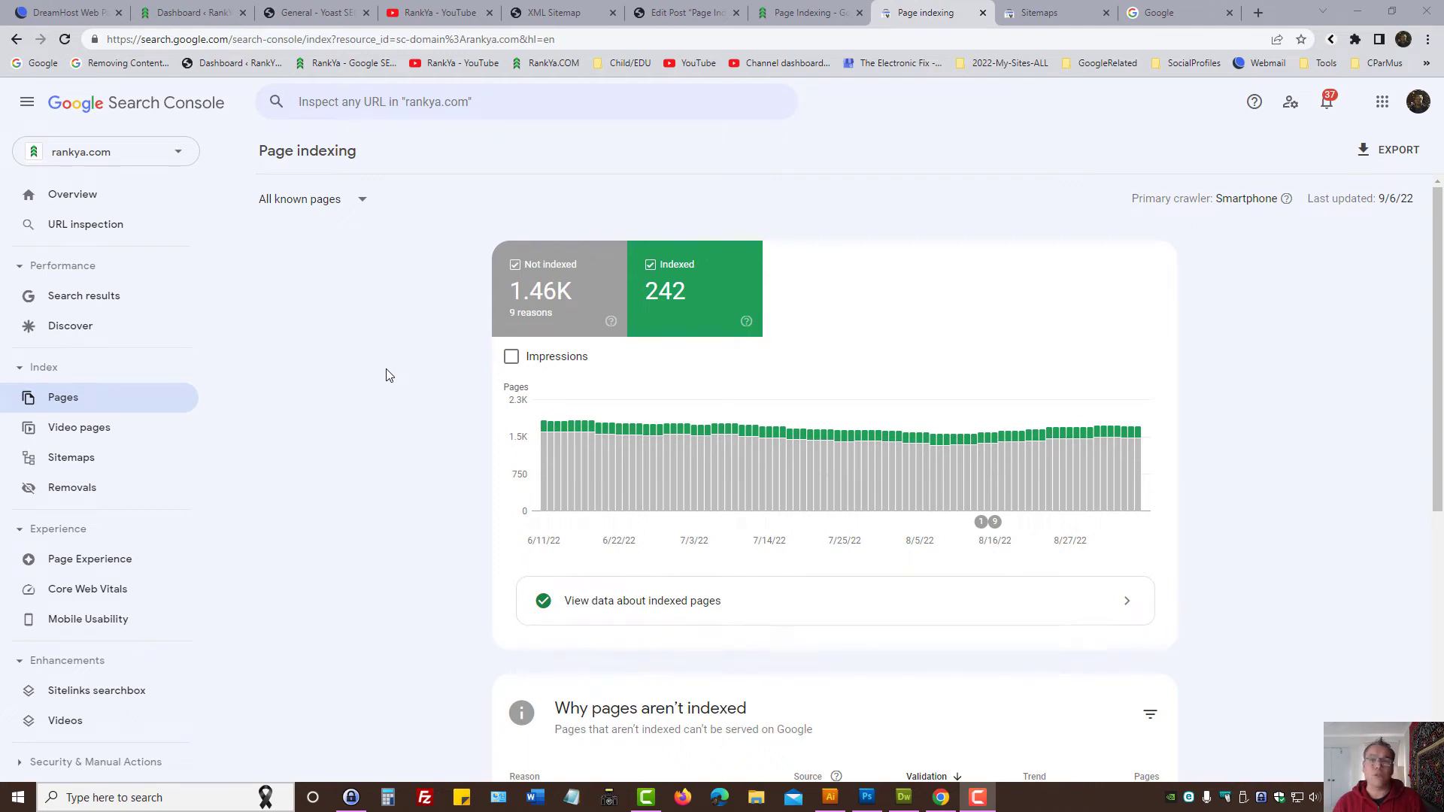
- Highlight the 'Why pages aren't indexed' heading and its table of non-indexed reasons
{"action": "scroll", "coordinate": [413, 460], "scroll_direction": "down", "scroll_amount": 3}
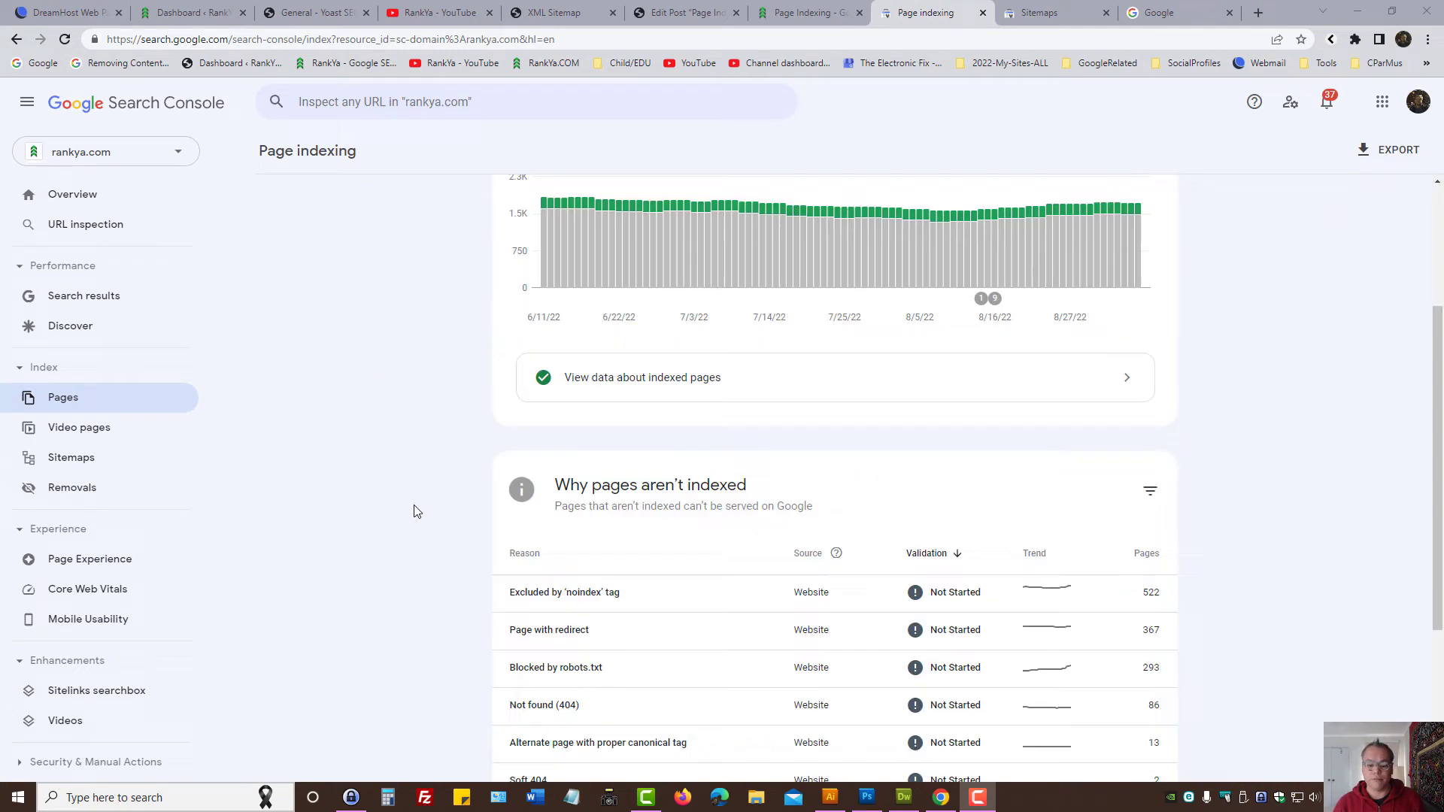
{"action": "left_click_drag", "start_coordinate": [637, 461], "coordinate": [764, 466]}
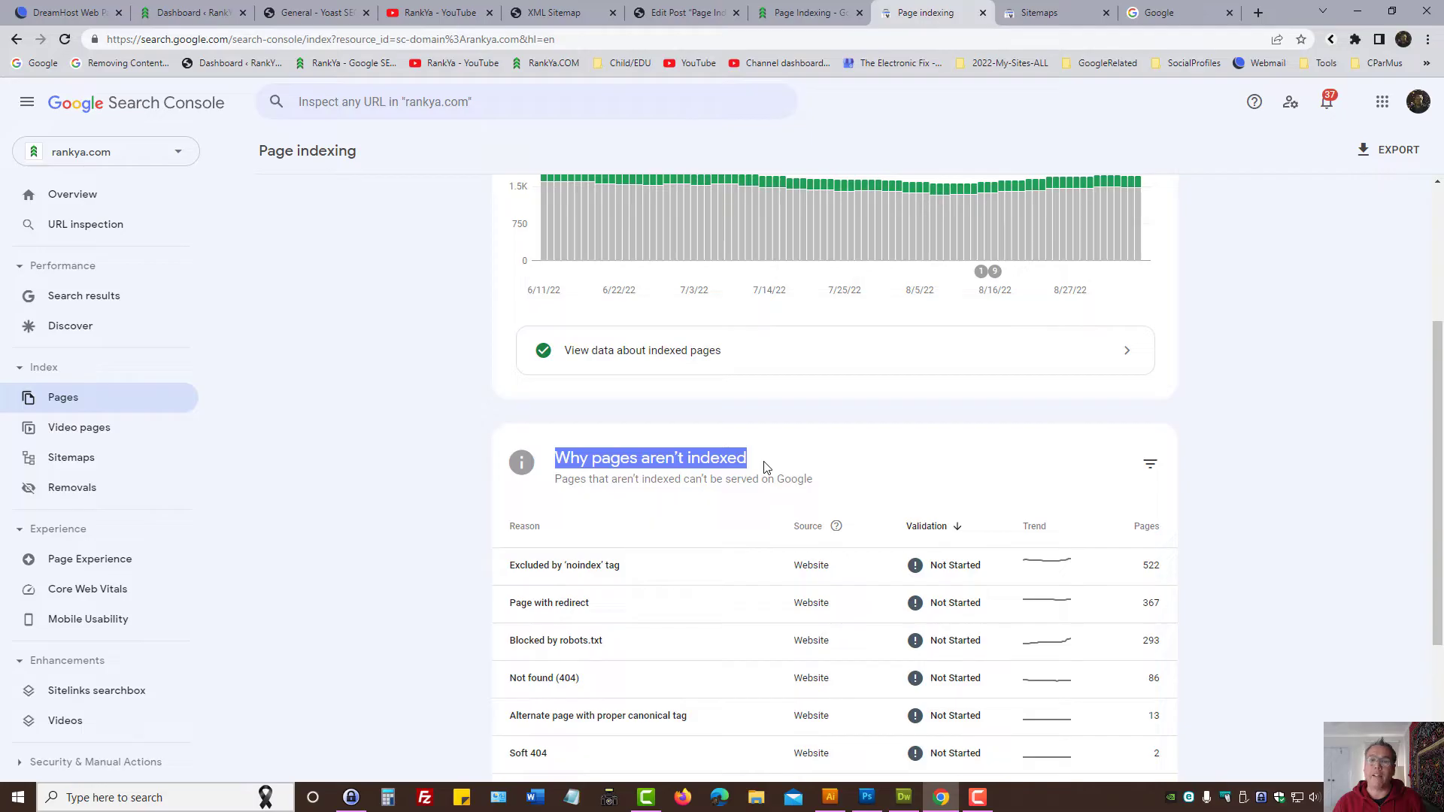
{"action": "left_click", "coordinate": [420, 537]}
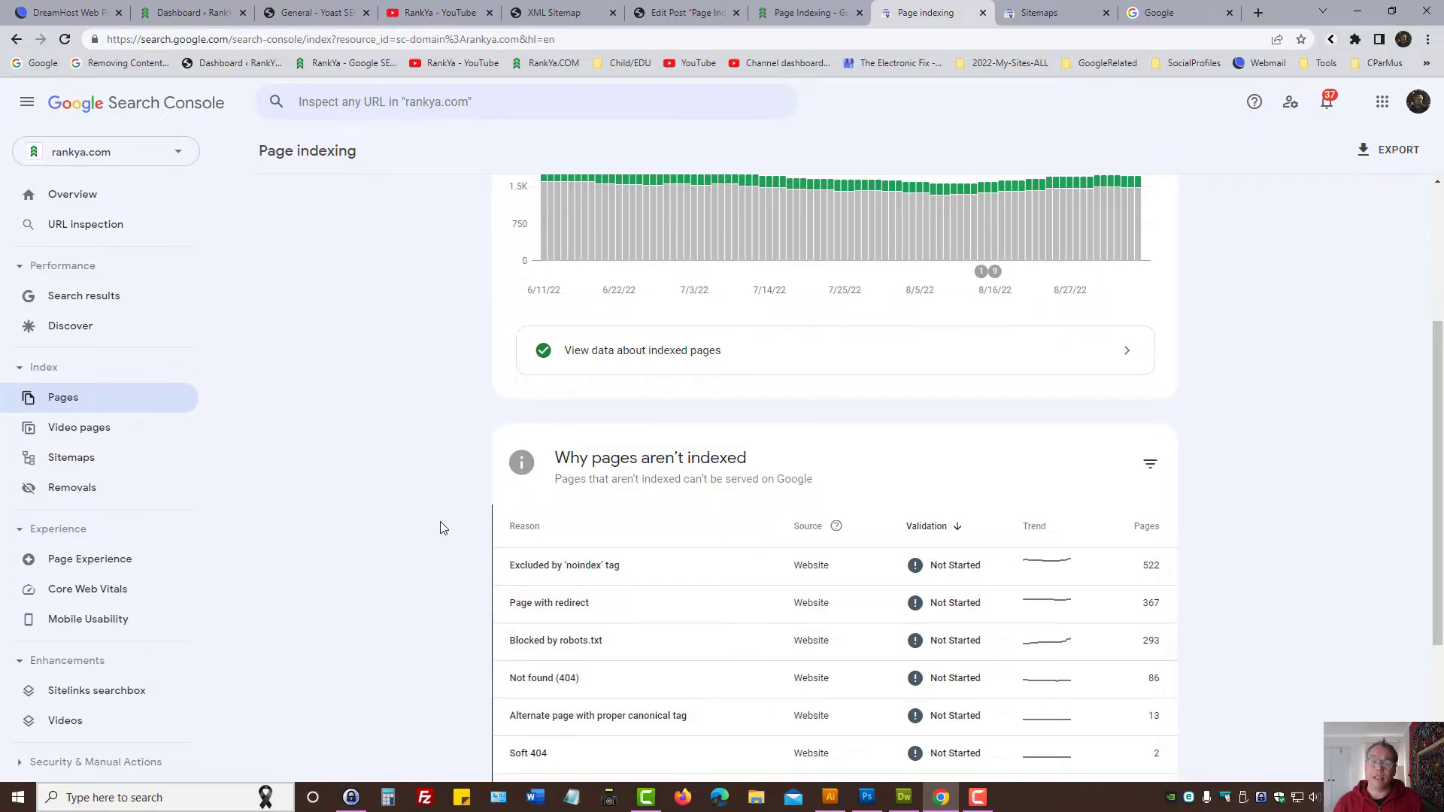
{"action": "left_click_drag", "start_coordinate": [441, 525], "coordinate": [659, 694]}
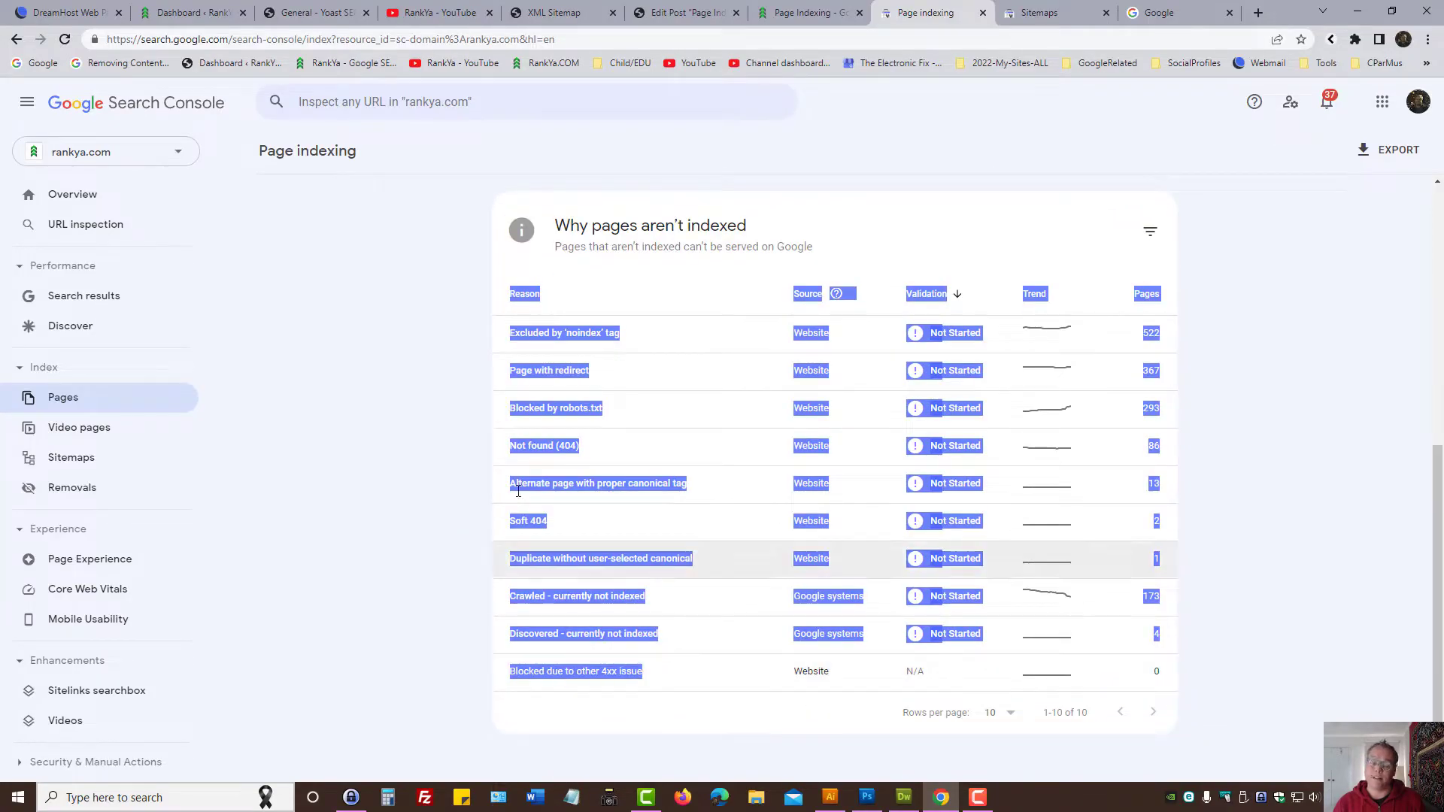
{"action": "left_click", "coordinate": [416, 407]}
{"action": "scroll", "coordinate": [442, 431], "scroll_direction": "up", "scroll_amount": 6}
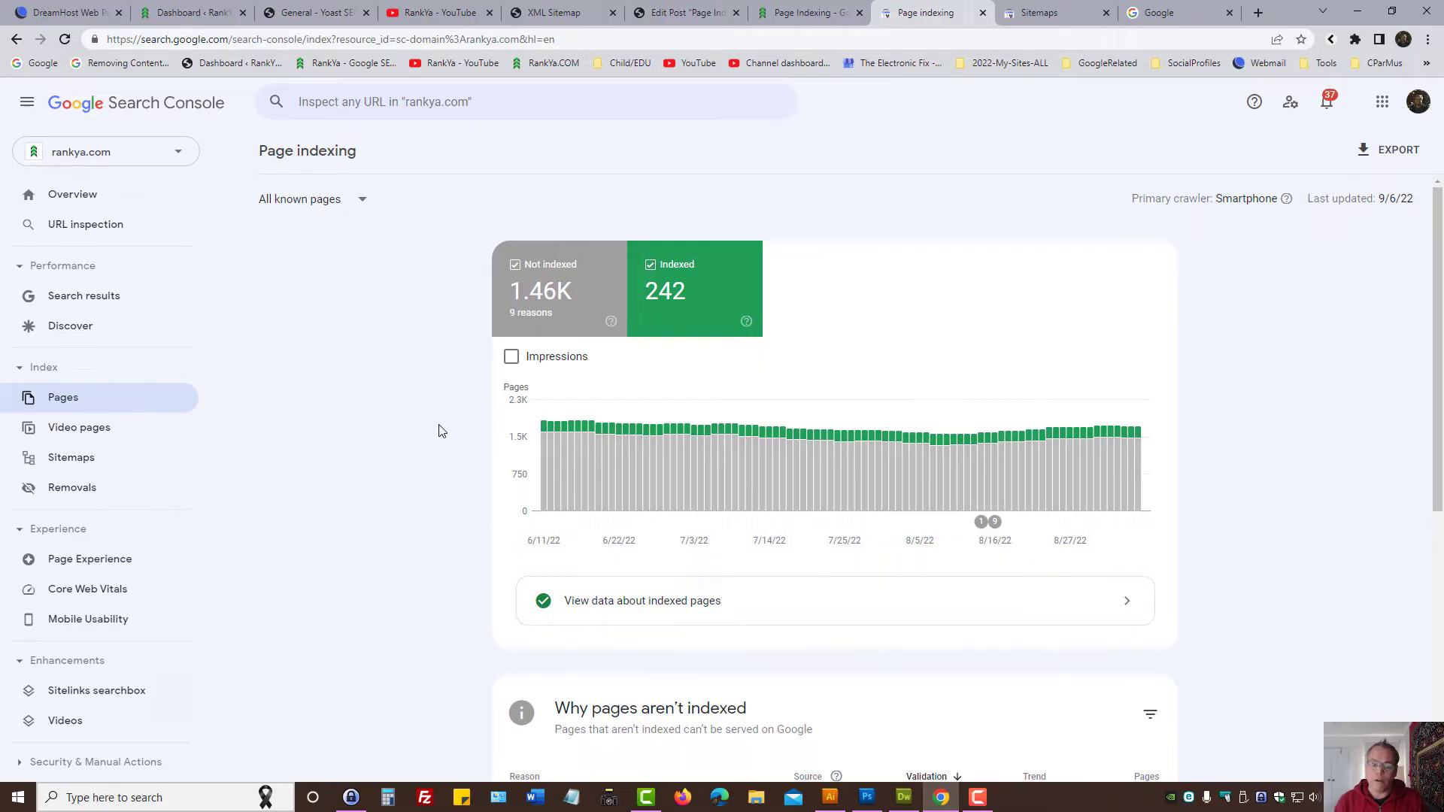
- Point out the Page with redirect and Blocked by robots.txt rows in the reasons table
{"action": "scroll", "coordinate": [441, 430], "scroll_direction": "down", "scroll_amount": 6}
{"action": "left_click_drag", "start_coordinate": [477, 326], "coordinate": [597, 376]}
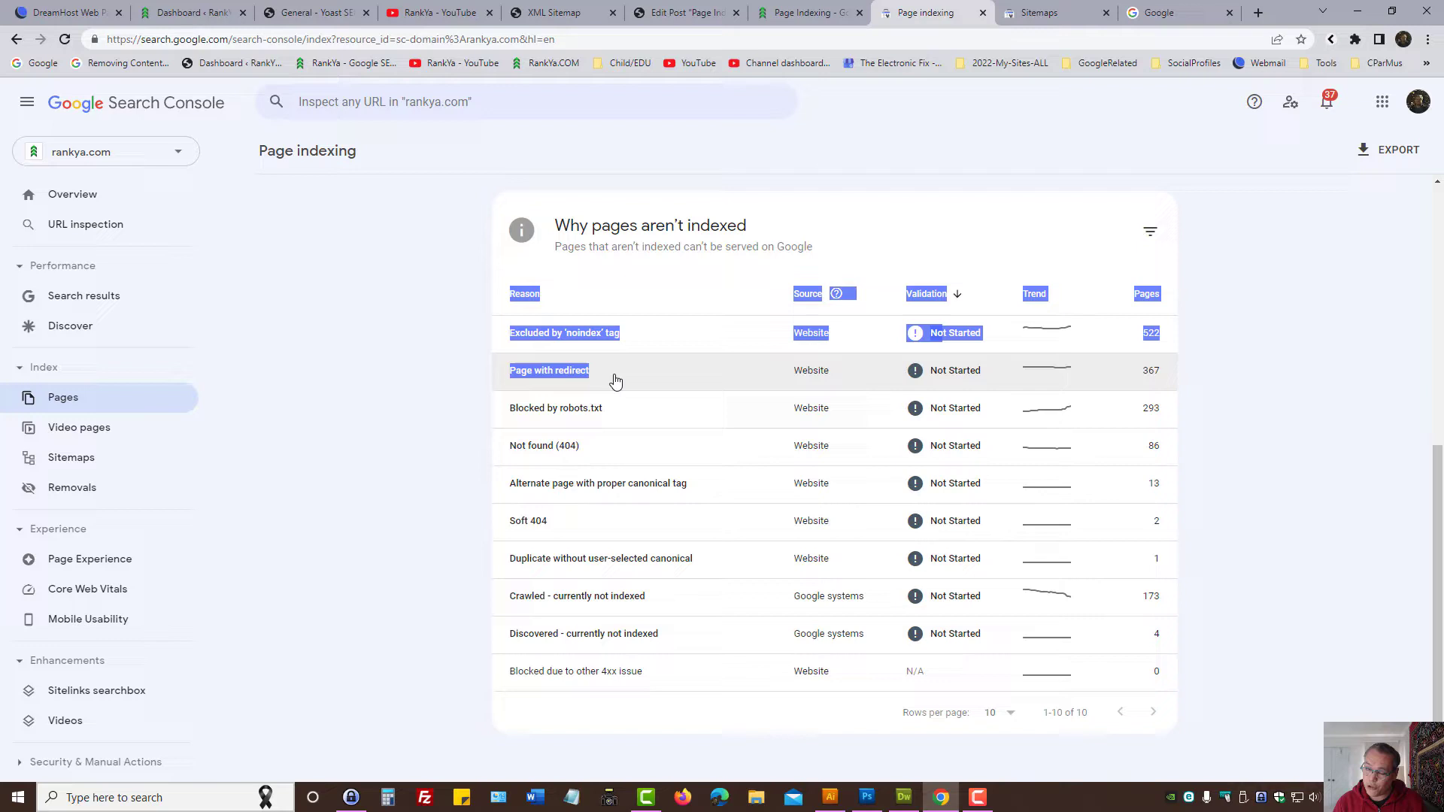
{"action": "left_click_drag", "start_coordinate": [616, 381], "coordinate": [651, 445]}
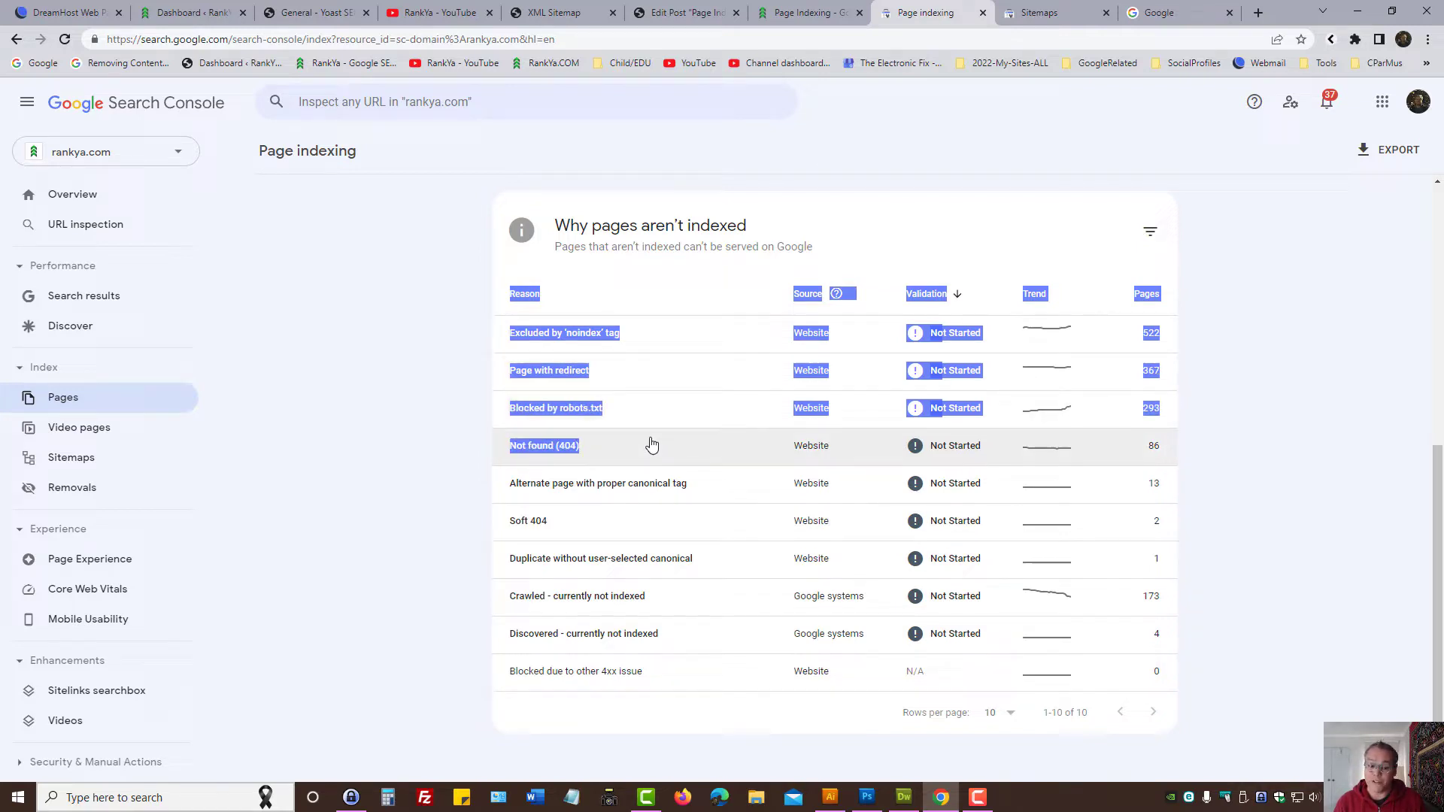
{"action": "left_click", "coordinate": [406, 298]}
- Glance at the RankYa YouTube and Page Indexing post tabs, then open Sitemaps in a background tab
{"action": "left_click", "coordinate": [440, 12]}
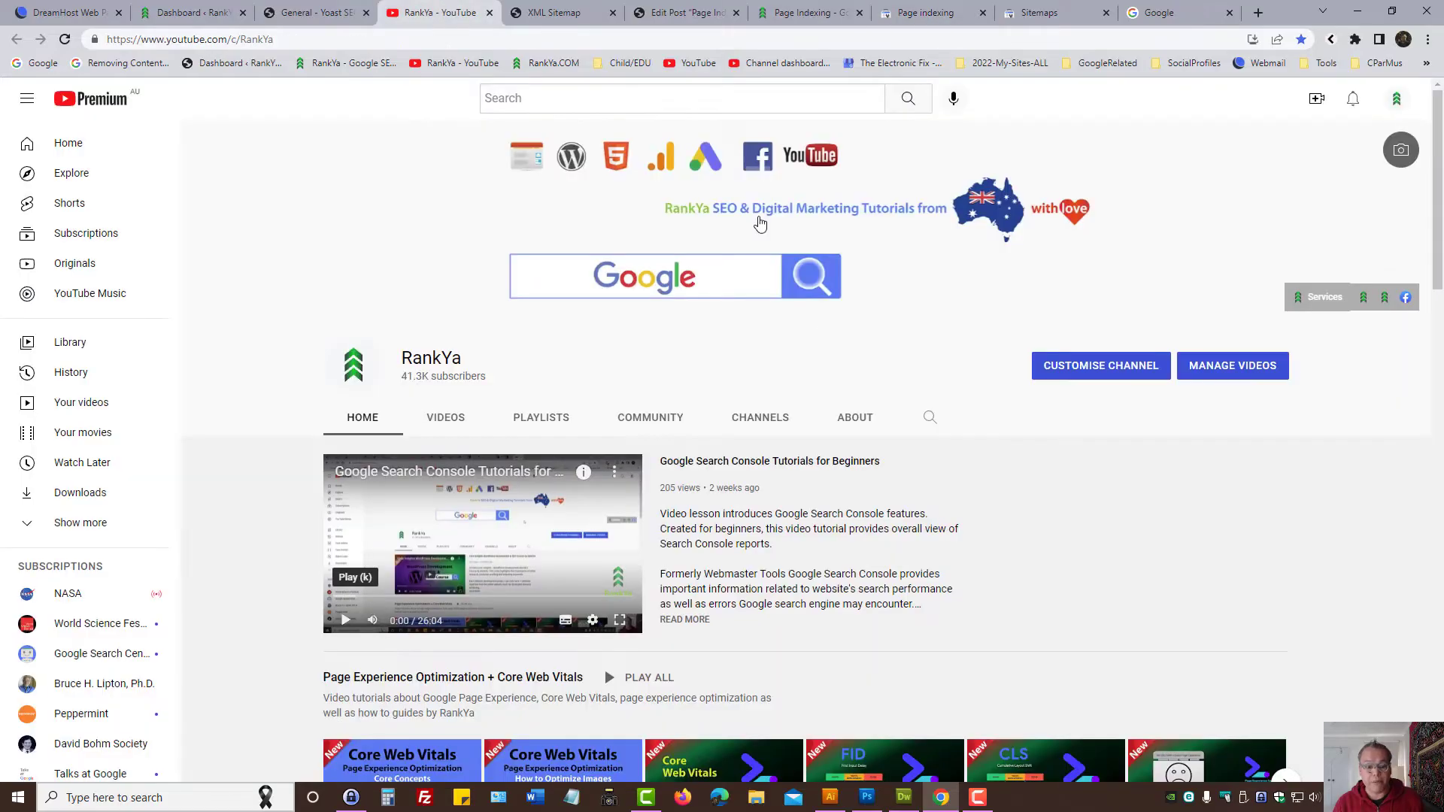
{"action": "left_click", "coordinate": [811, 9]}
{"action": "left_click_drag", "start_coordinate": [545, 245], "coordinate": [917, 273]}
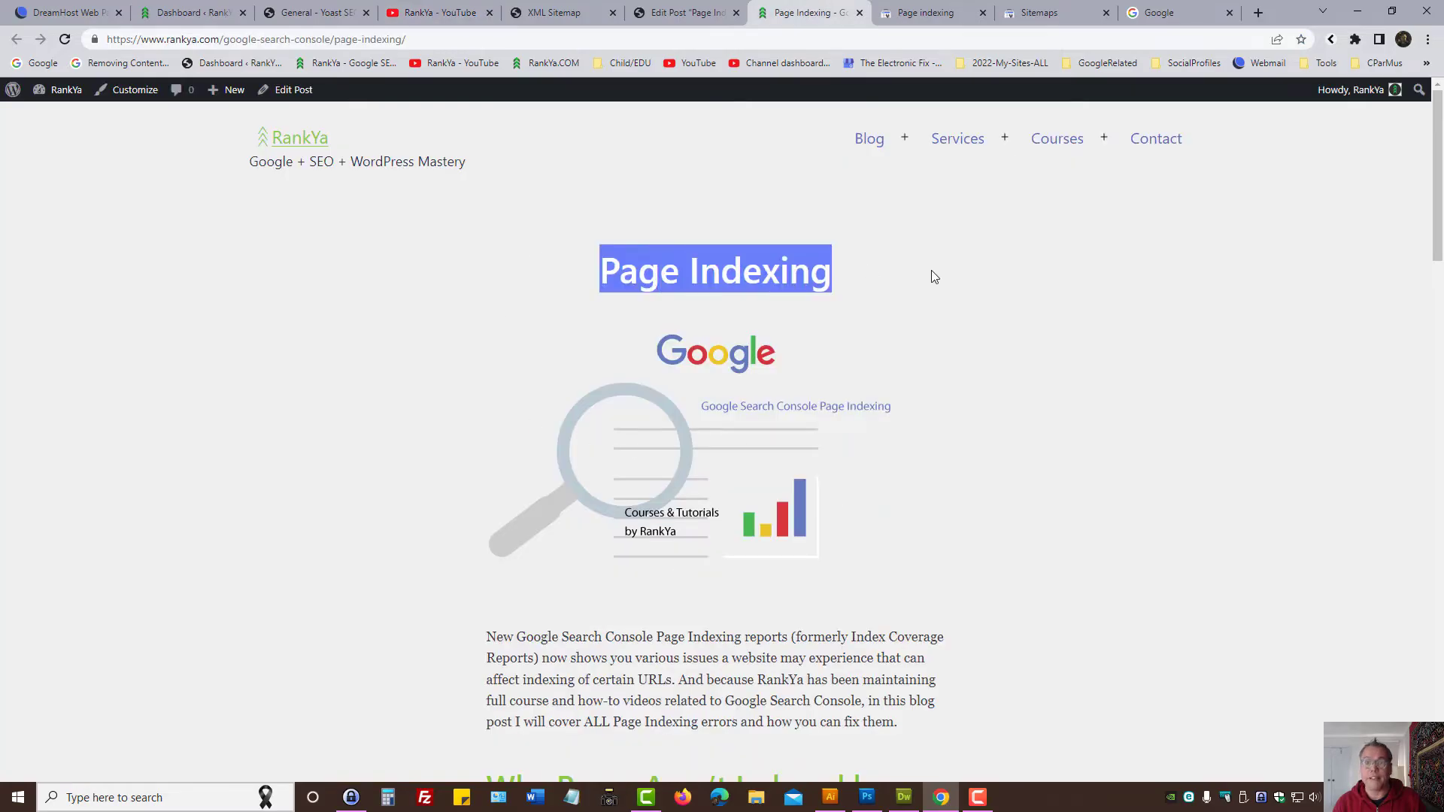
{"action": "left_click", "coordinate": [1005, 329]}
{"action": "left_click", "coordinate": [924, 13]}
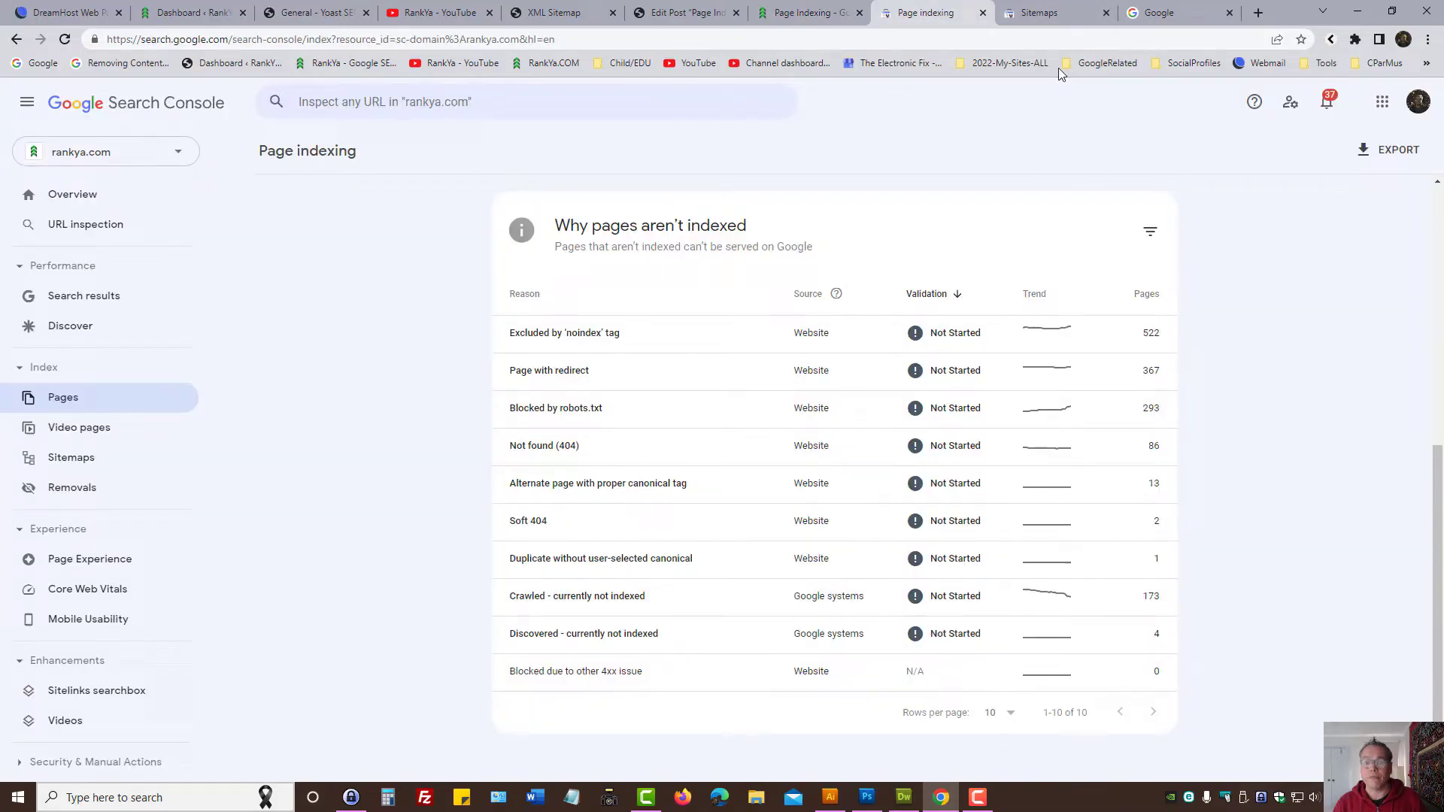
{"action": "scroll", "coordinate": [433, 351], "scroll_direction": "up", "scroll_amount": 6}
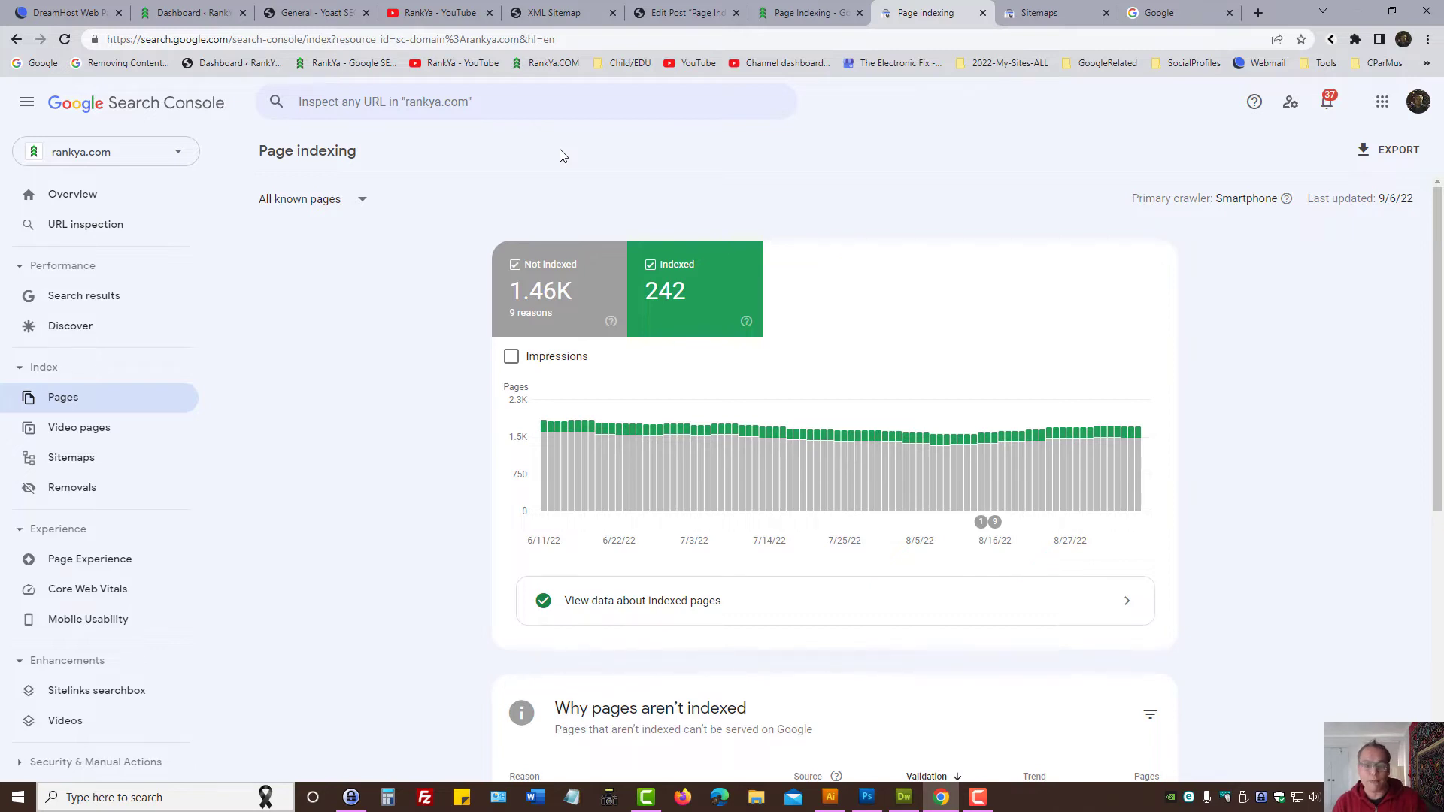
{"action": "middle_click", "coordinate": [110, 463]}
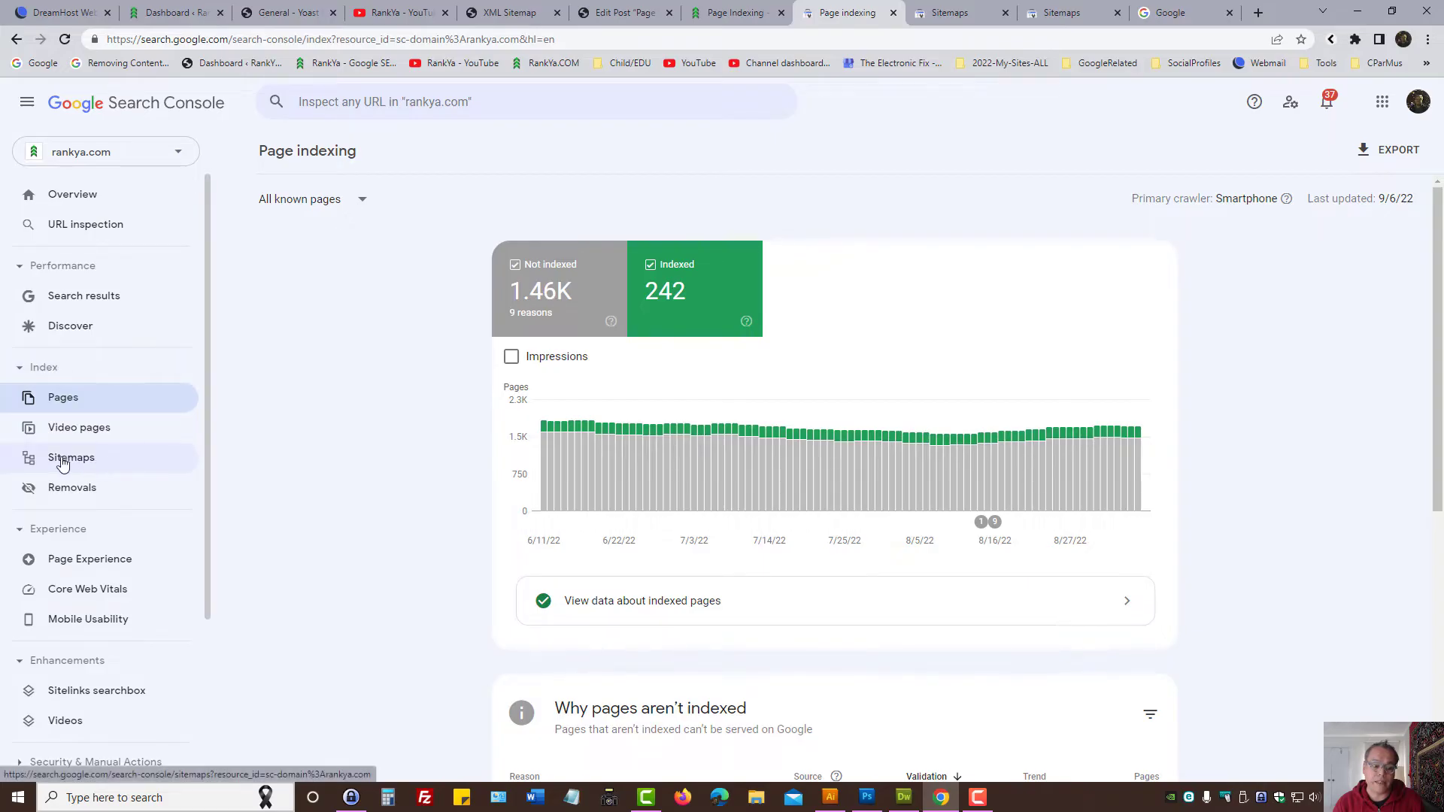
- Switch to the Sitemaps tab listing page-sitemap.xml and post-sitemap.xml, both with Success status
{"action": "left_click", "coordinate": [931, 7]}
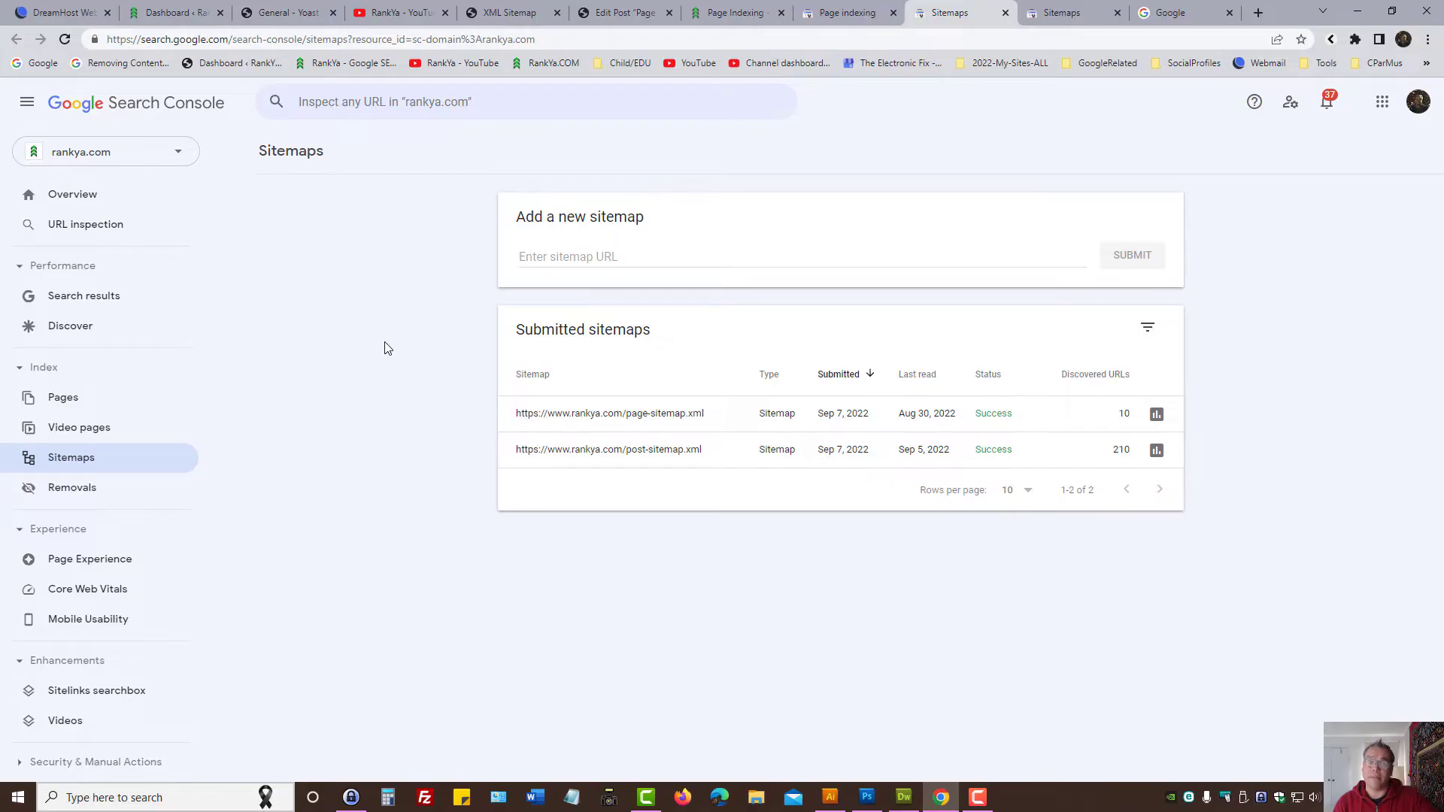
- Copy the sitemap_index.xml address from the Yoast tab and paste it into 'Add a new sitemap'
{"action": "left_click", "coordinate": [505, 13]}
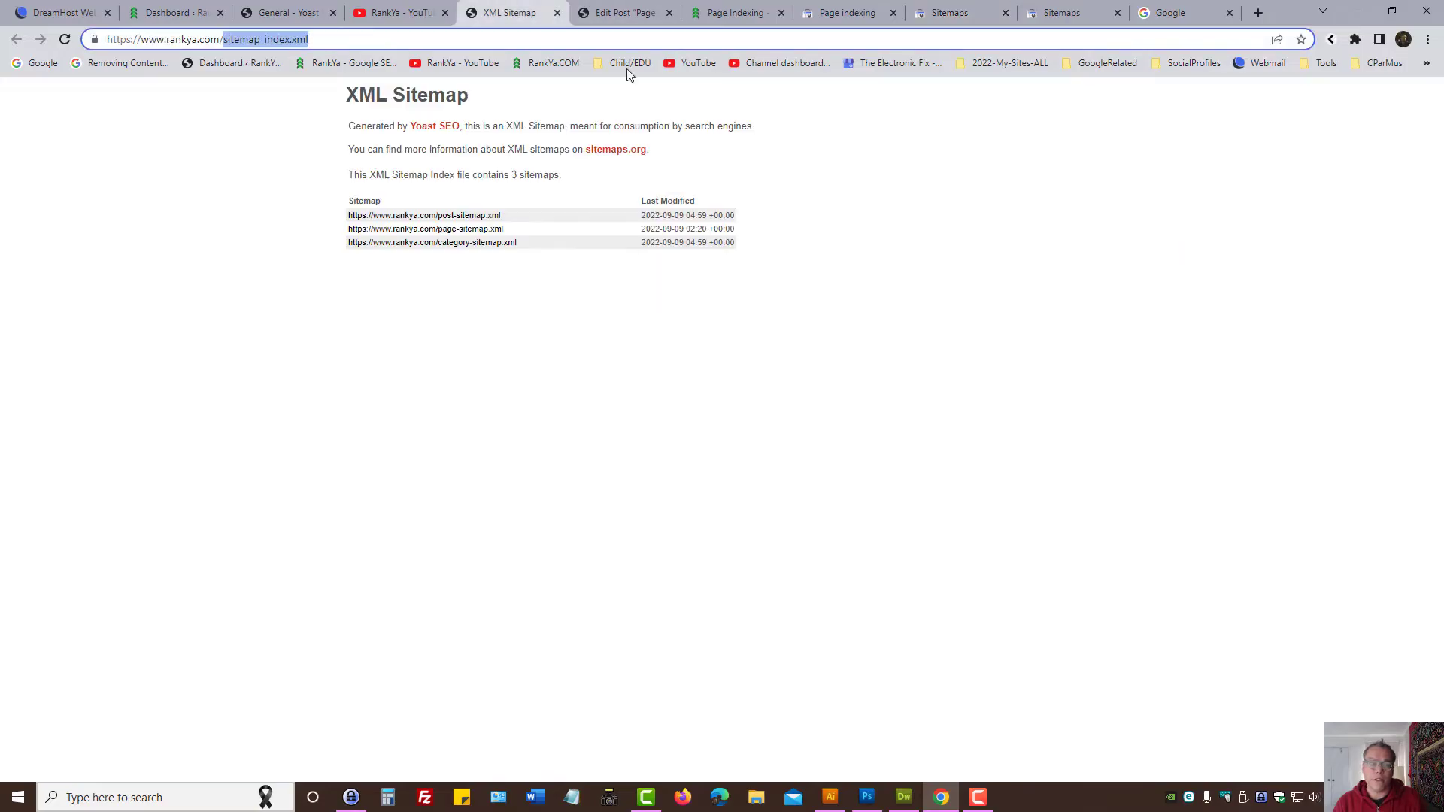
{"action": "right_click", "coordinate": [244, 39]}
{"action": "left_click", "coordinate": [279, 149]}
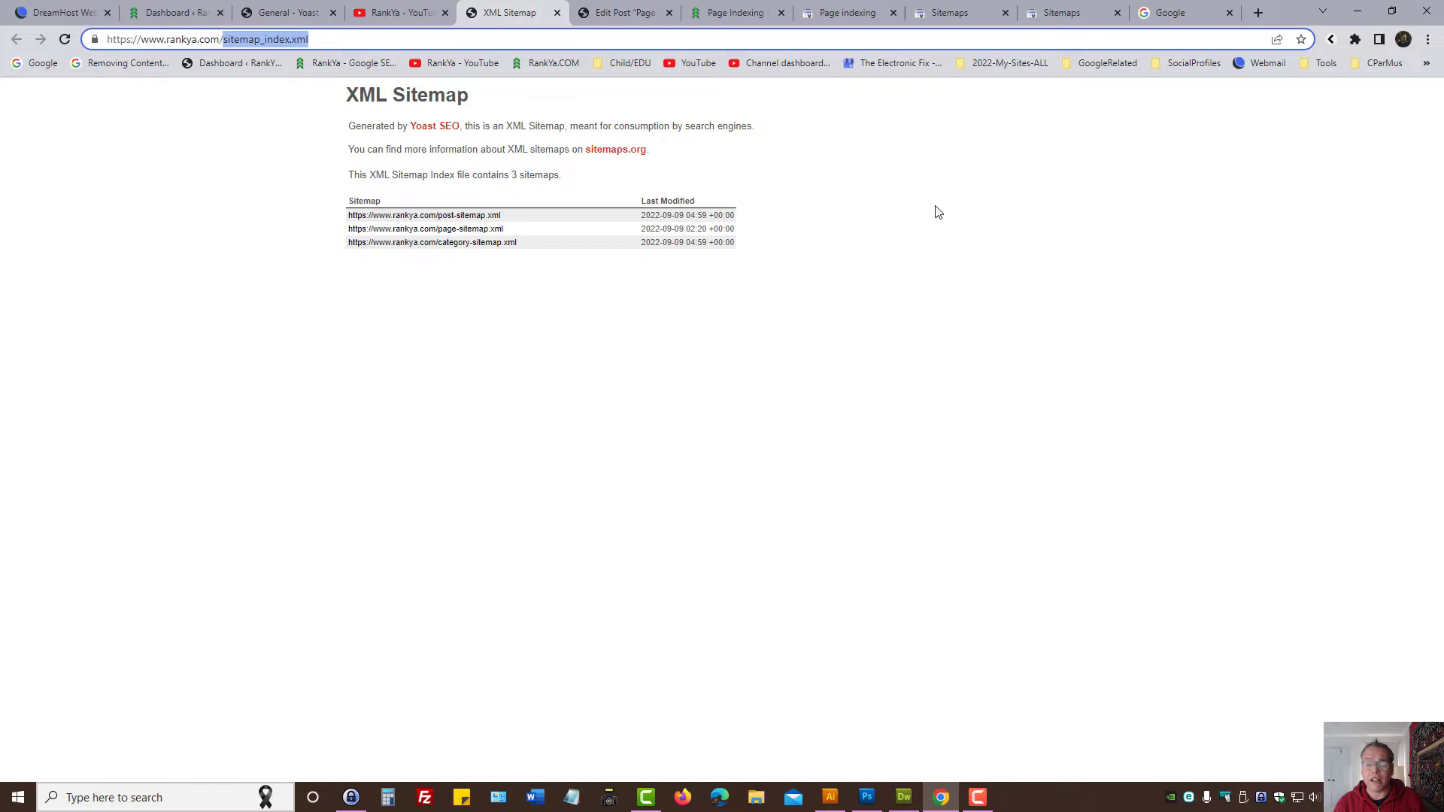
{"action": "left_click", "coordinate": [959, 13]}
{"action": "key", "text": "ctrl+v"}
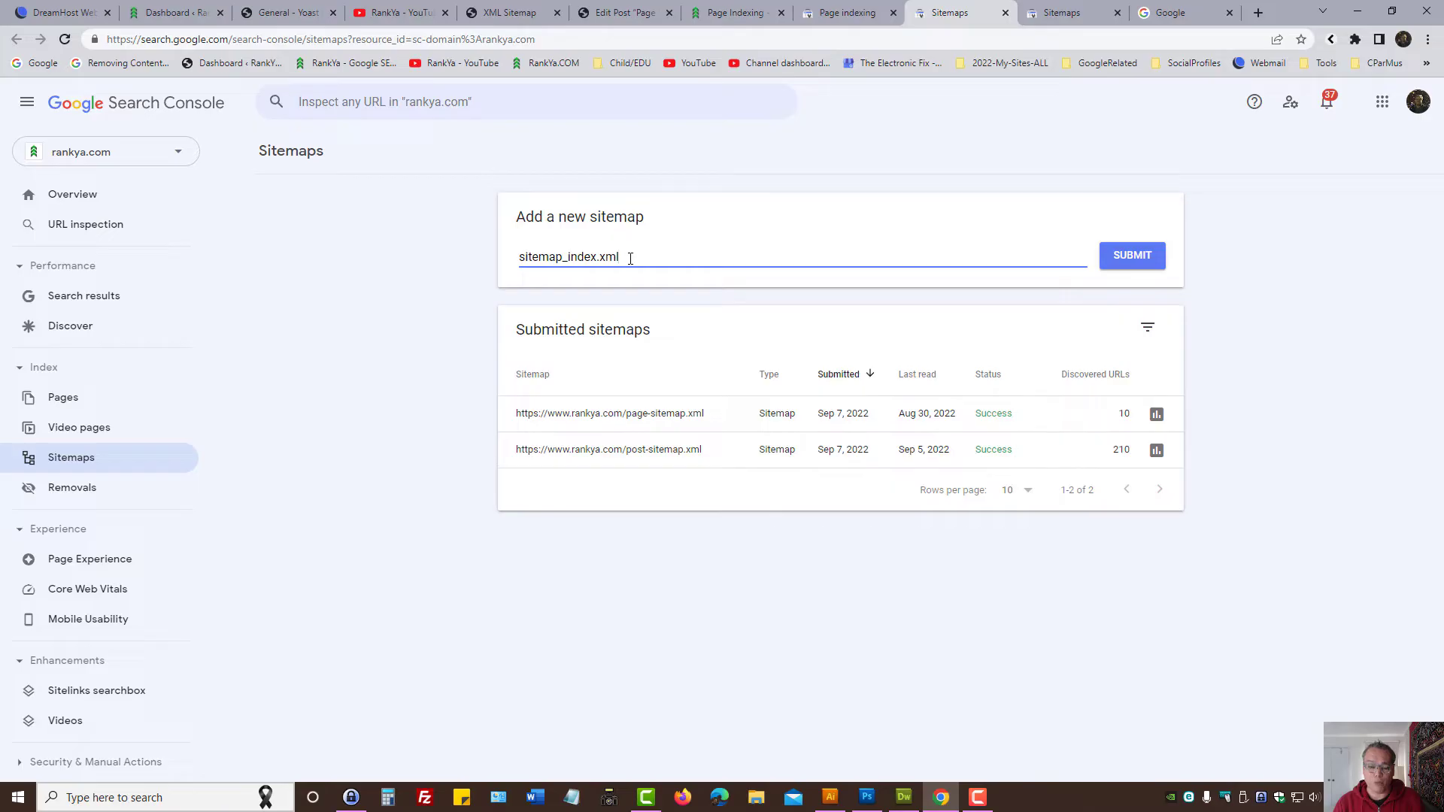
- Delete sitemap_index.xml from the new-sitemap field, then glance at the Page indexing report
{"action": "left_click_drag", "start_coordinate": [631, 258], "coordinate": [447, 269]}
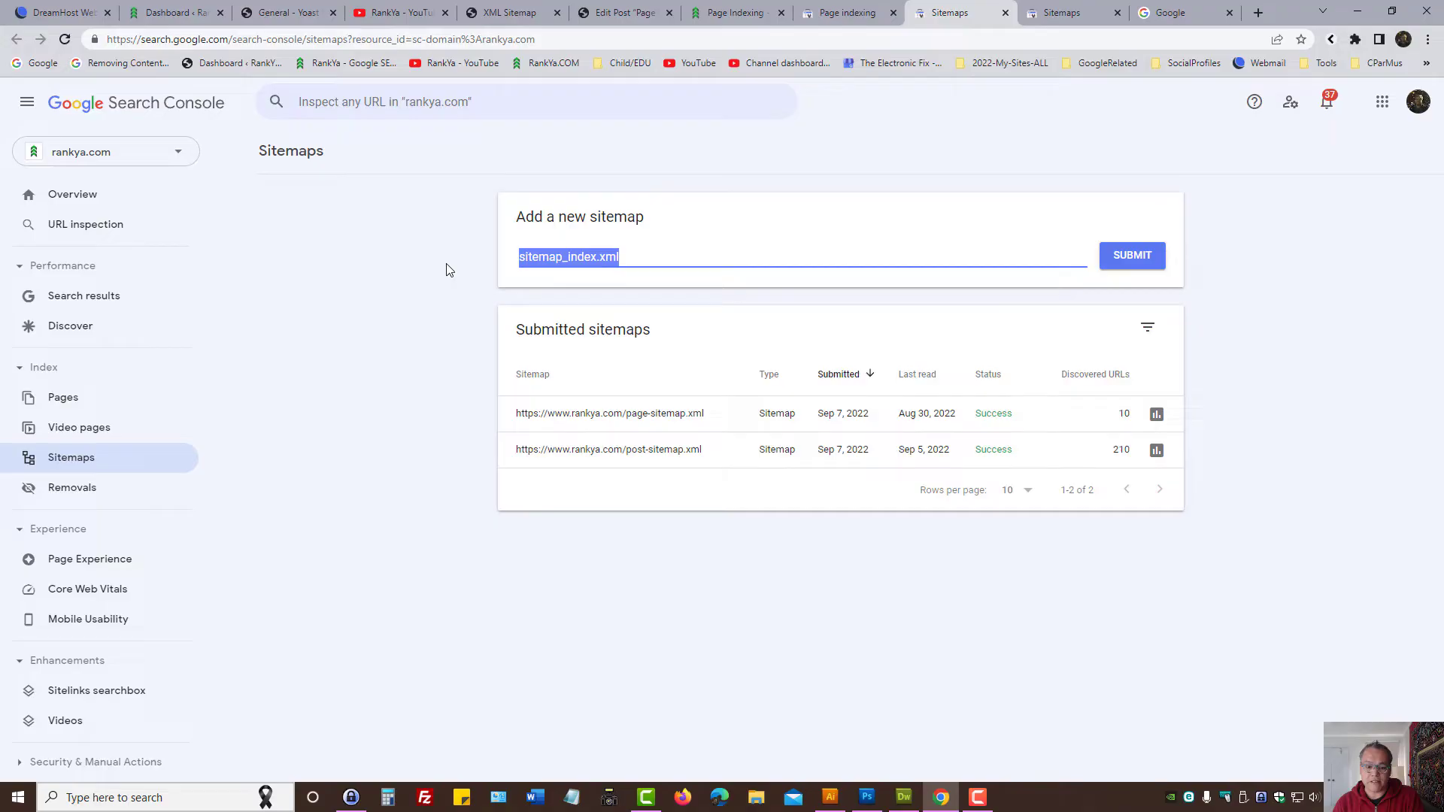
{"action": "key", "text": "Delete"}
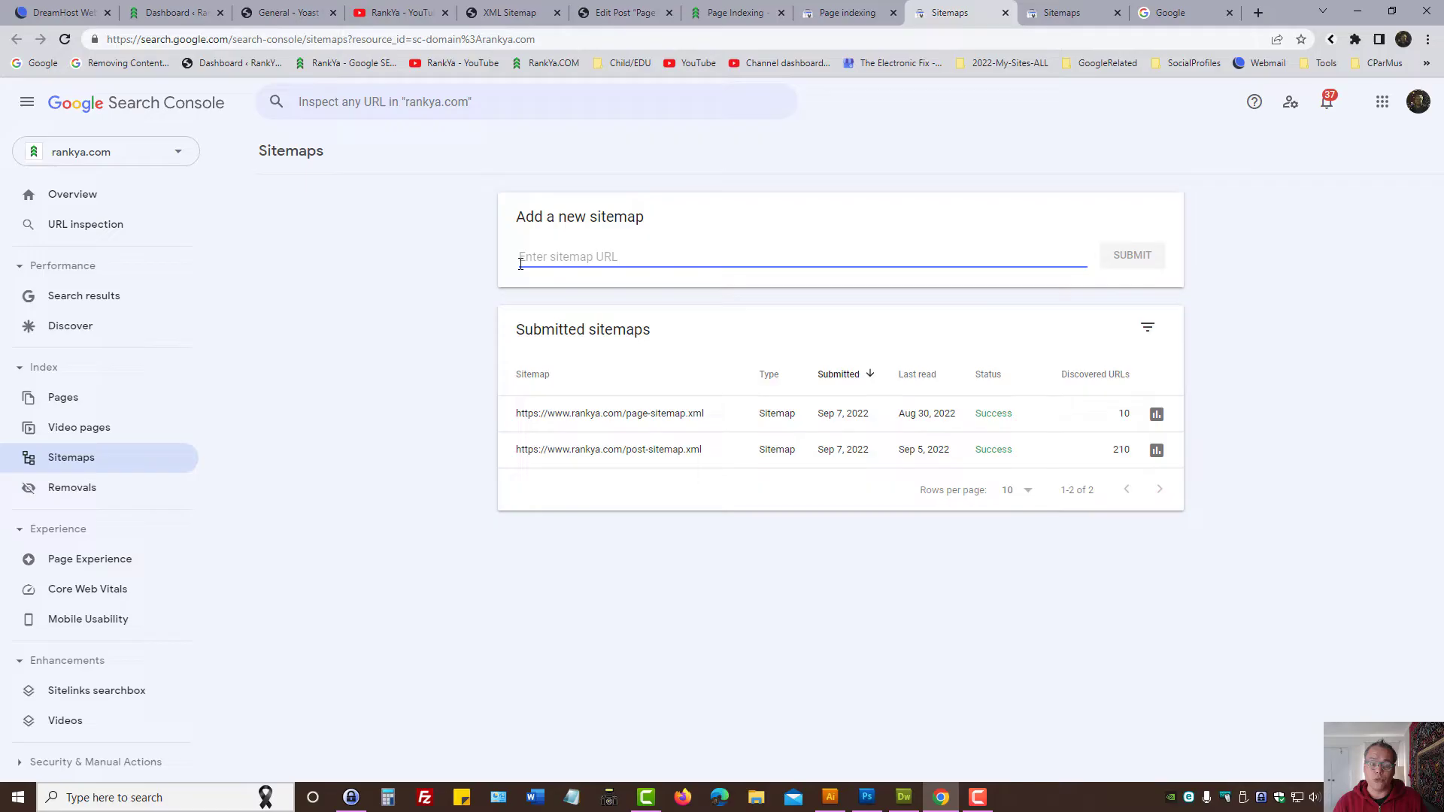
{"action": "left_click", "coordinate": [822, 10]}
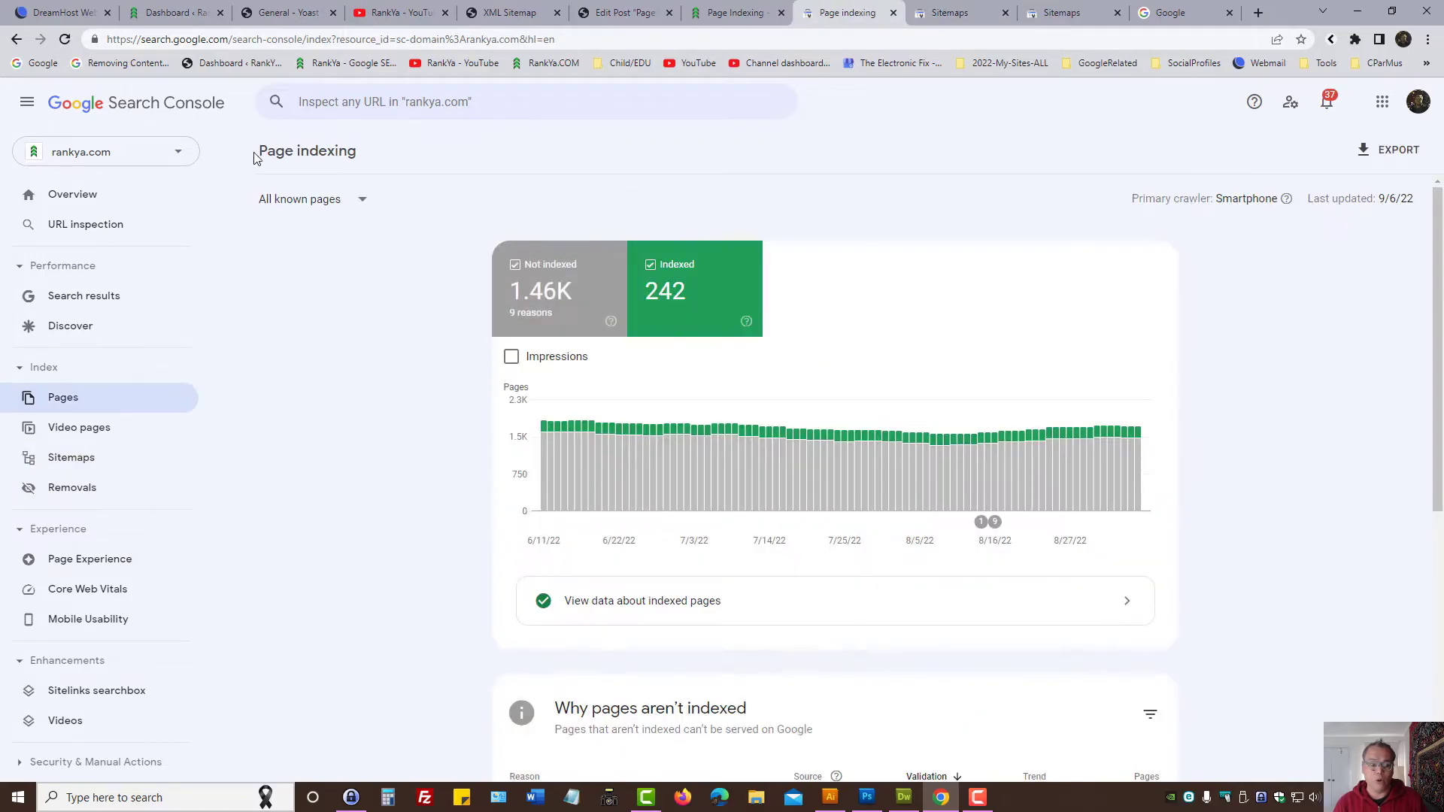
{"action": "left_click_drag", "start_coordinate": [256, 158], "coordinate": [370, 159]}
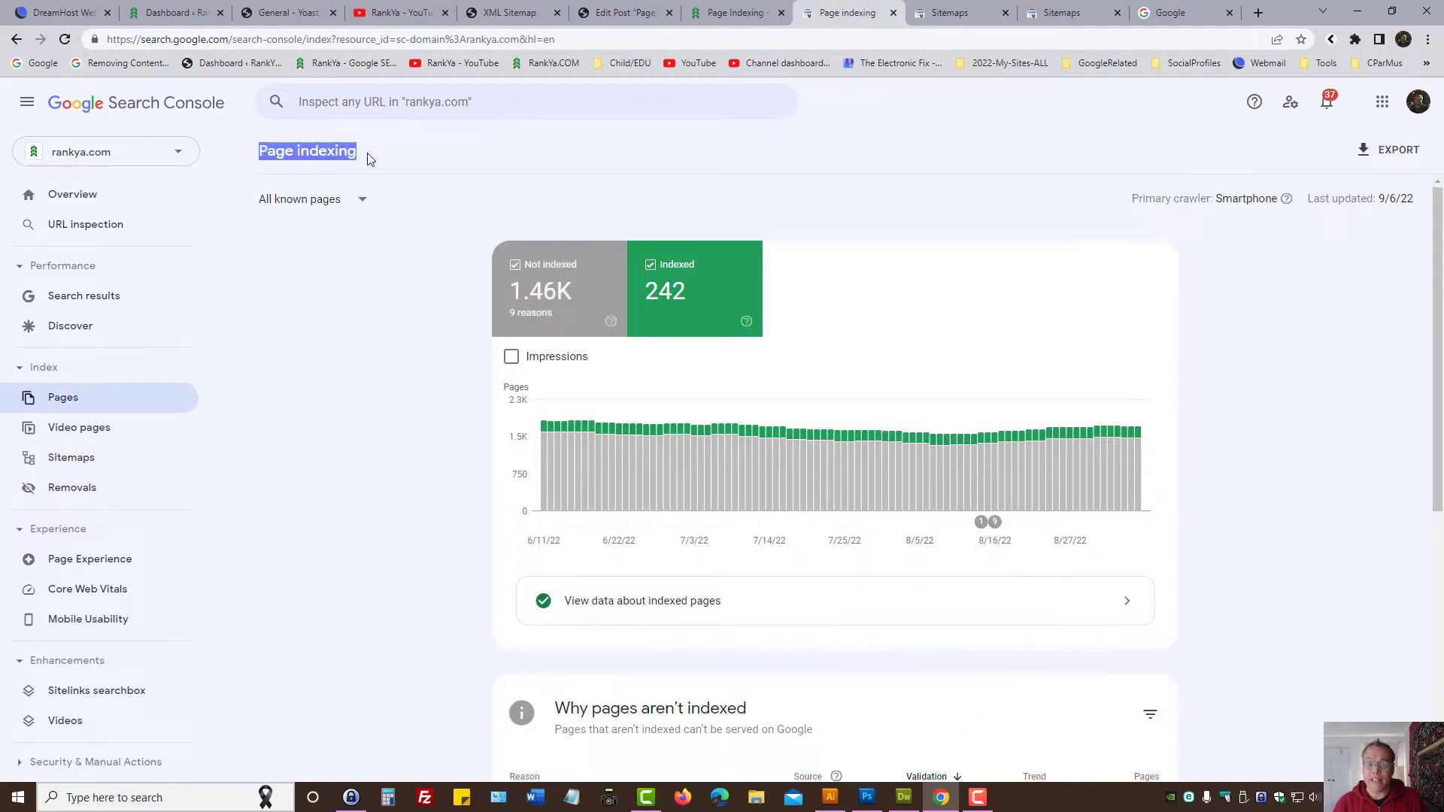
{"action": "left_click", "coordinate": [958, 17]}
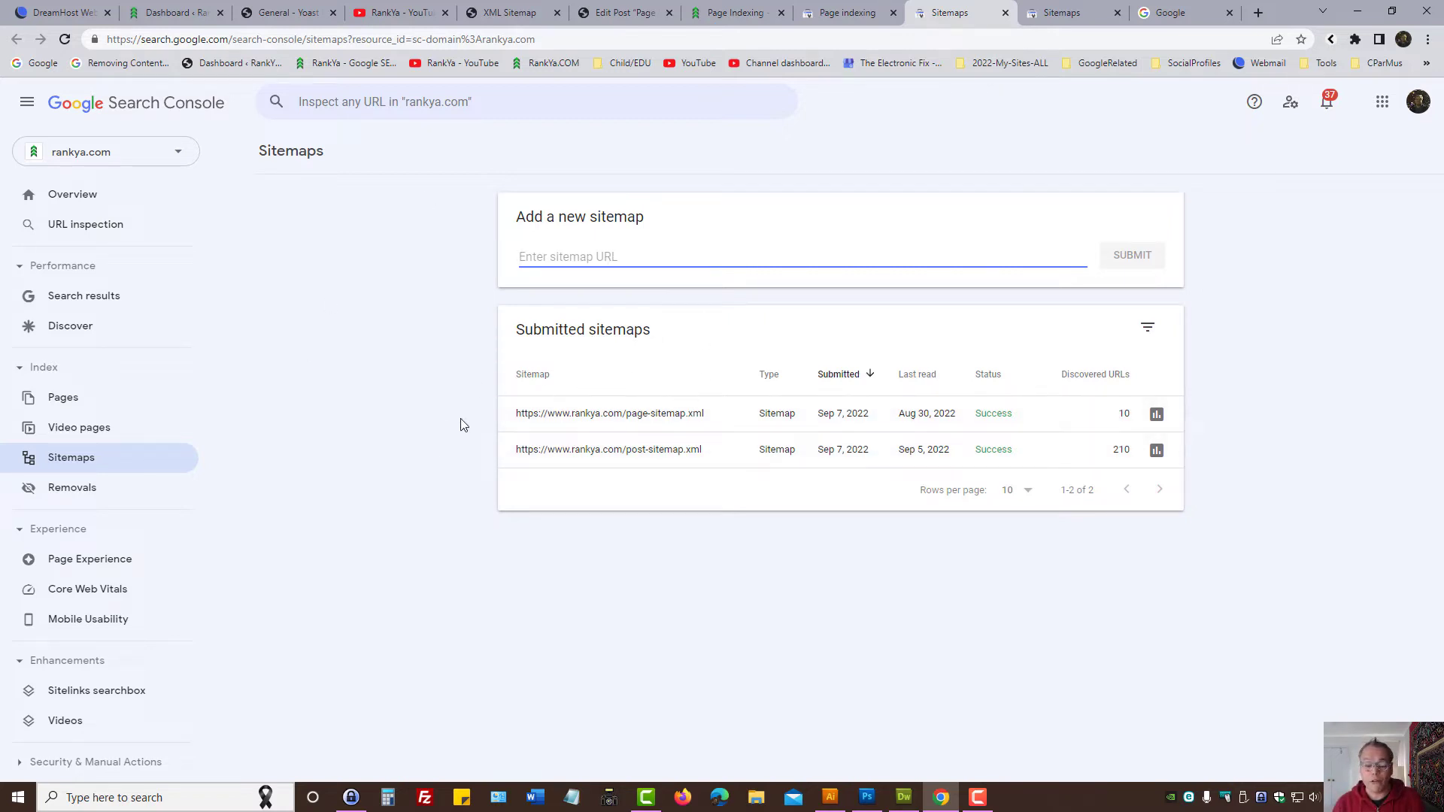
- View the post-sitemap.xml details, then return to the submitted sitemaps list
{"action": "left_click_drag", "start_coordinate": [527, 419], "coordinate": [707, 461]}
{"action": "left_click", "coordinate": [708, 455]}
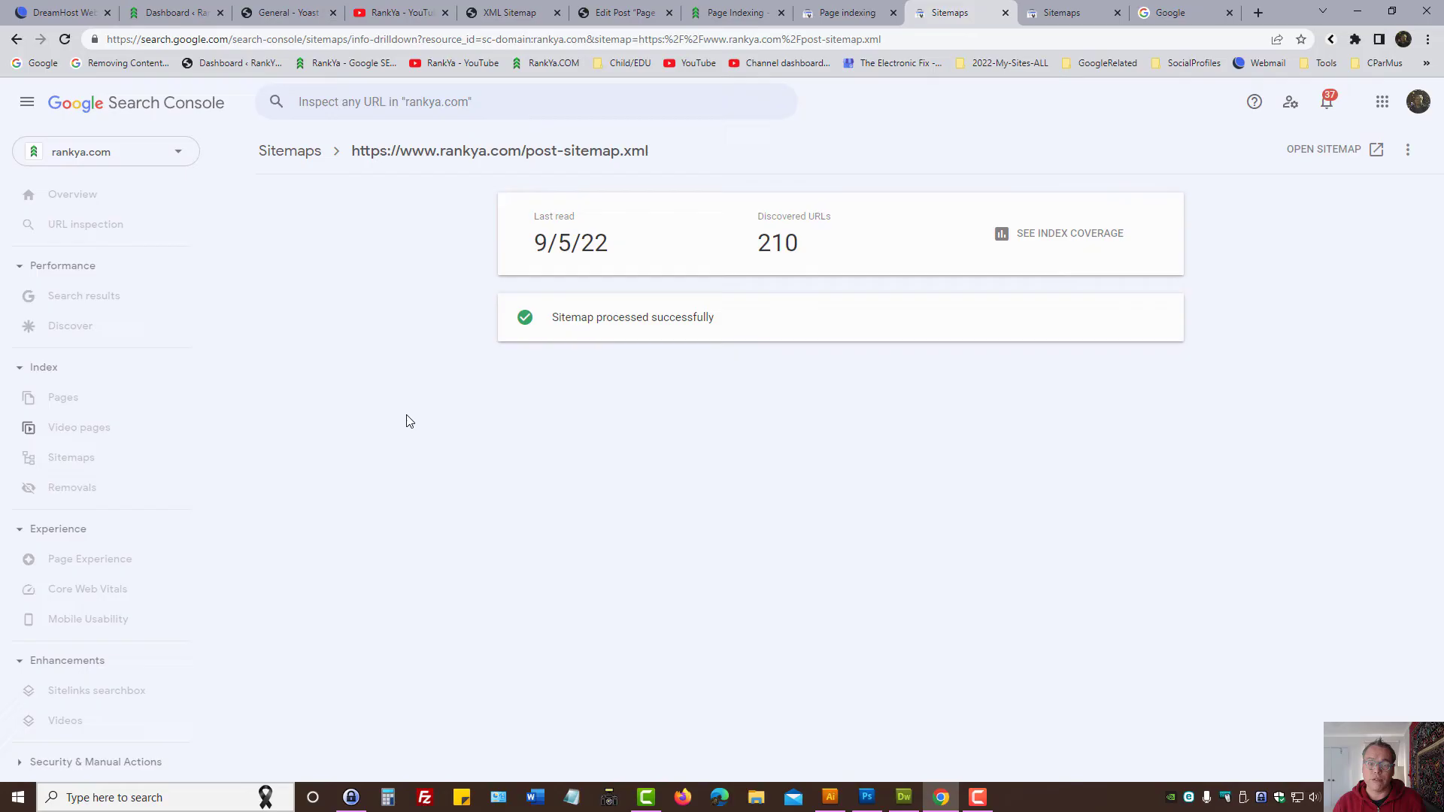
{"action": "left_click", "coordinate": [304, 154]}
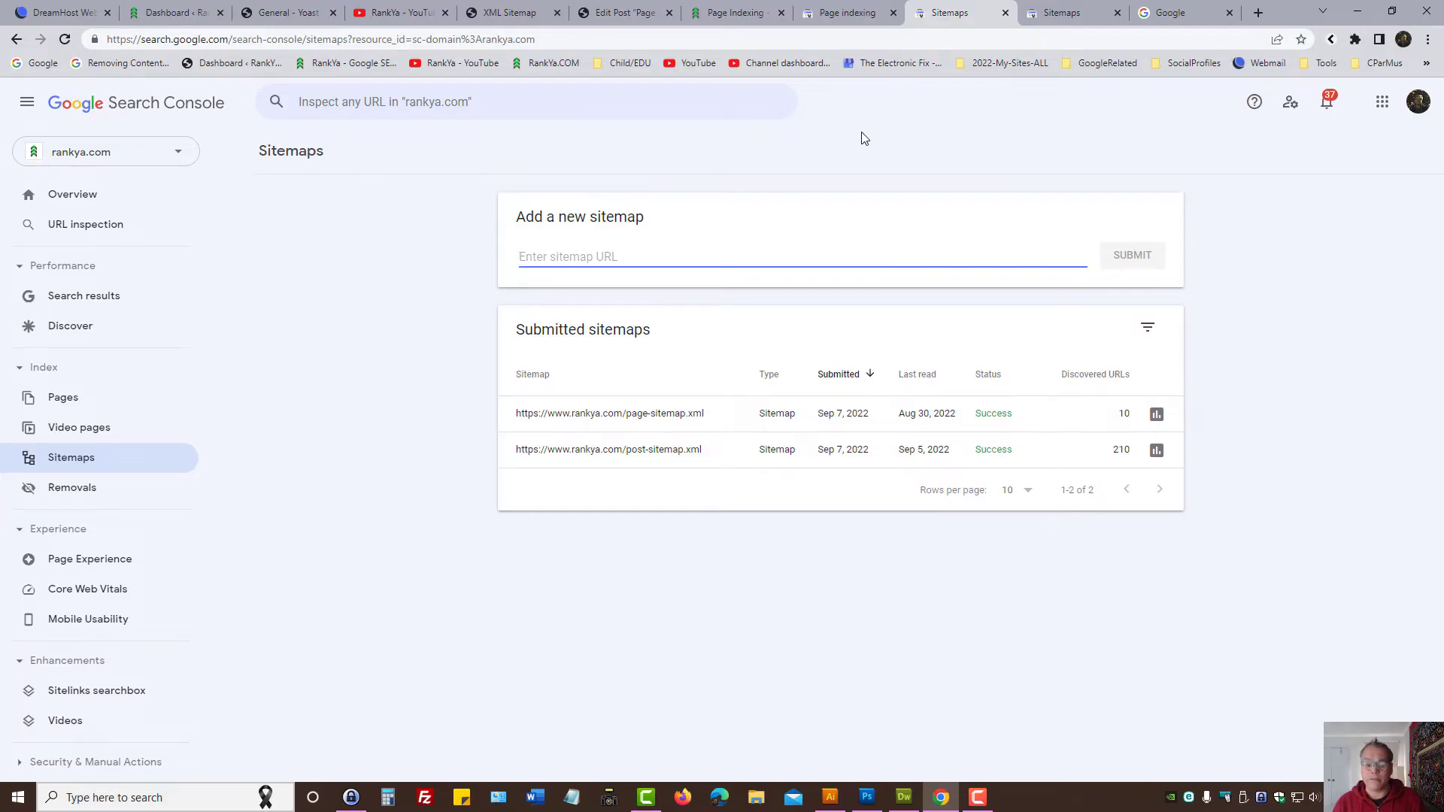
{"action": "left_click", "coordinate": [1068, 11]}
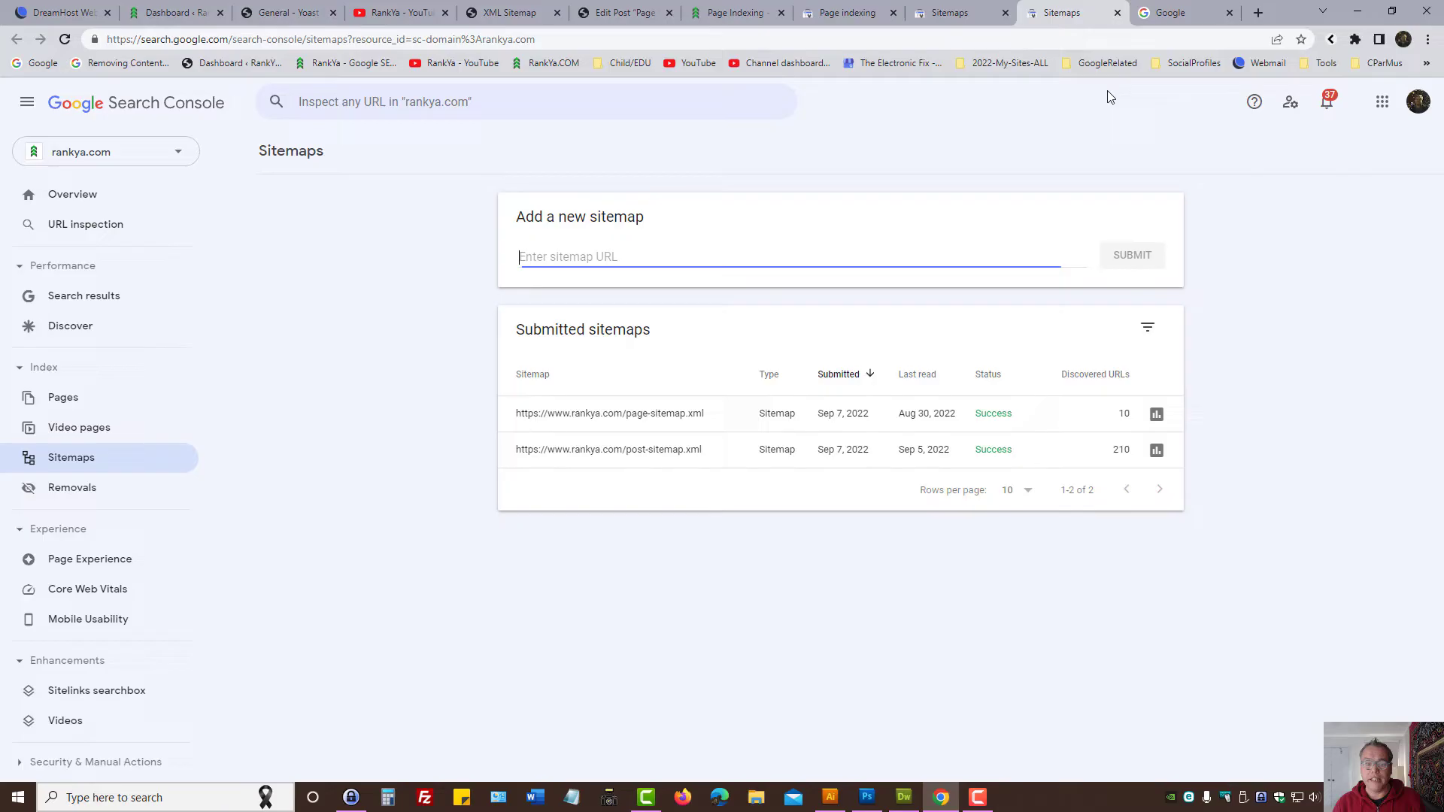
- Move from the Yoast sitemap index through Sitemaps to the RankYa Page Indexing blog post
{"action": "left_click", "coordinate": [504, 12]}
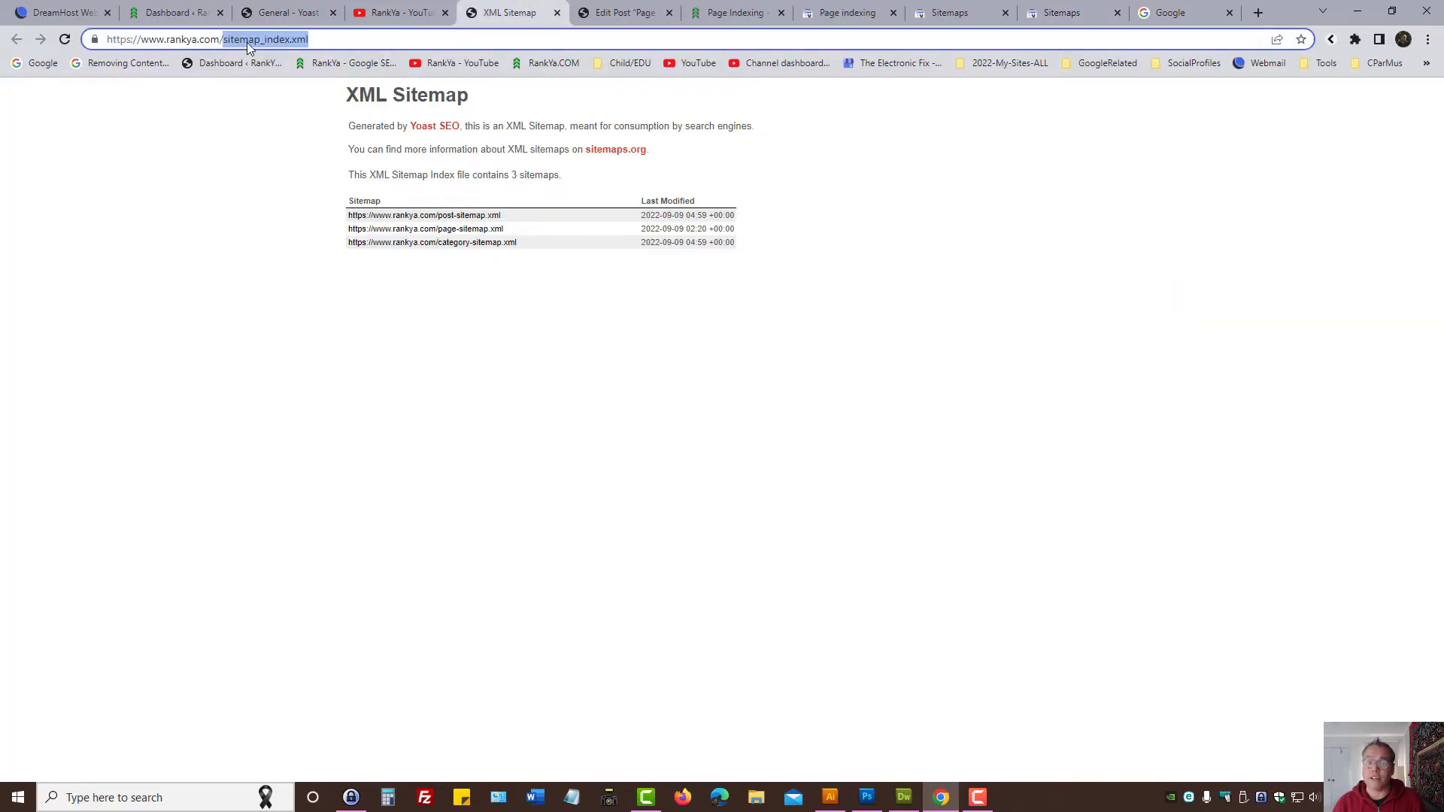
{"action": "left_click", "coordinate": [946, 12]}
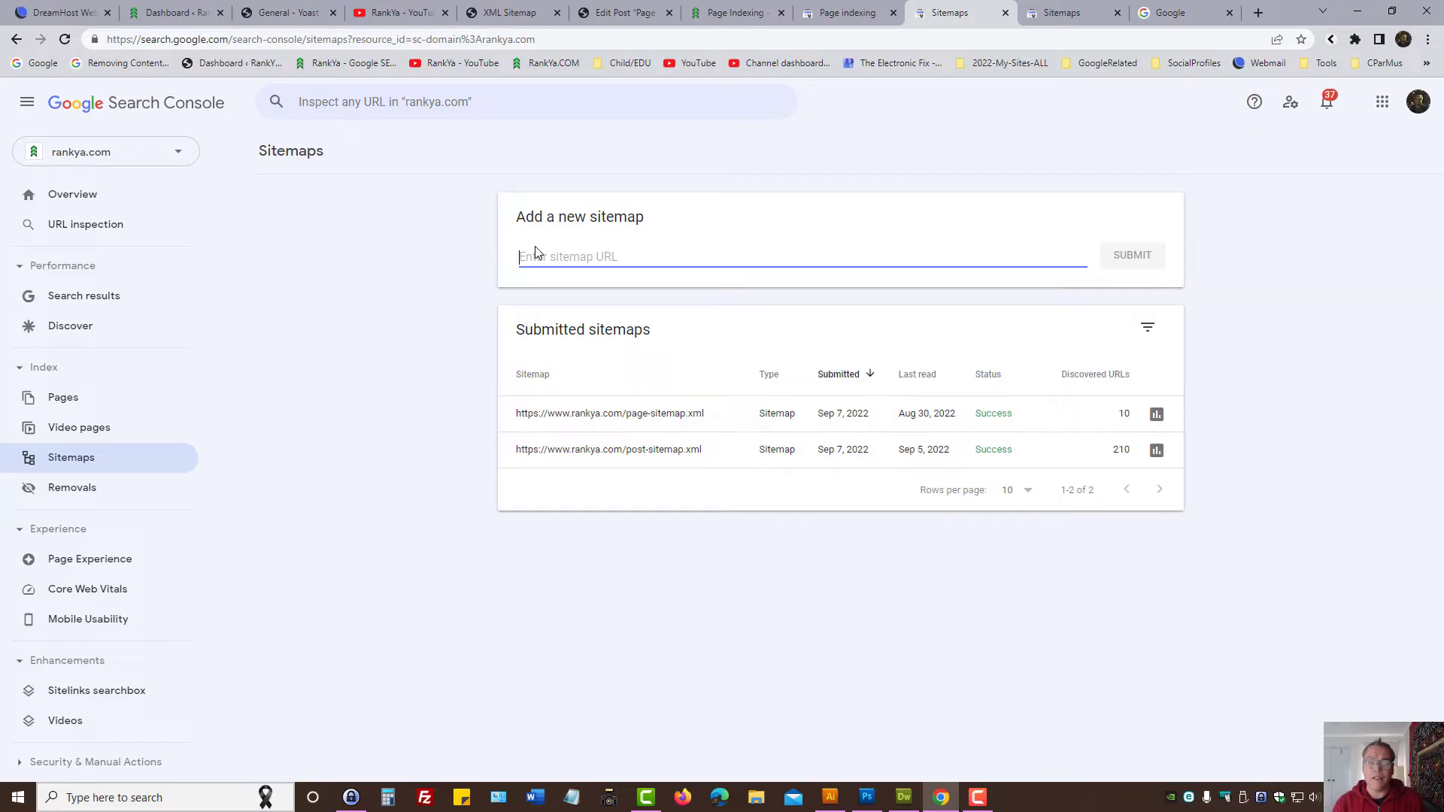
{"action": "left_click", "coordinate": [735, 12]}
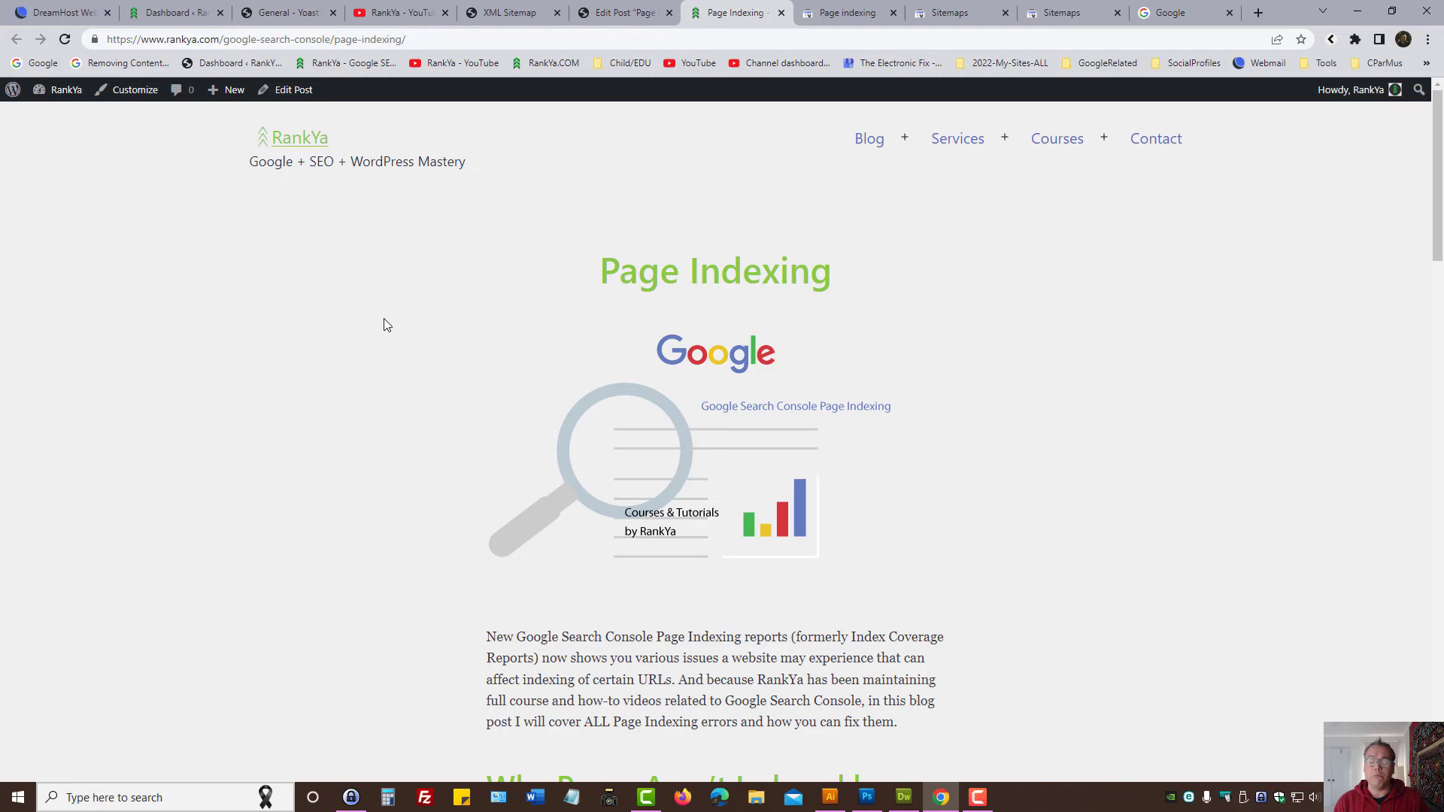
- Scroll the Page Indexing post and open its 'how to' tag archive in a new tab
{"action": "scroll", "coordinate": [366, 345], "scroll_direction": "down", "scroll_amount": 13}
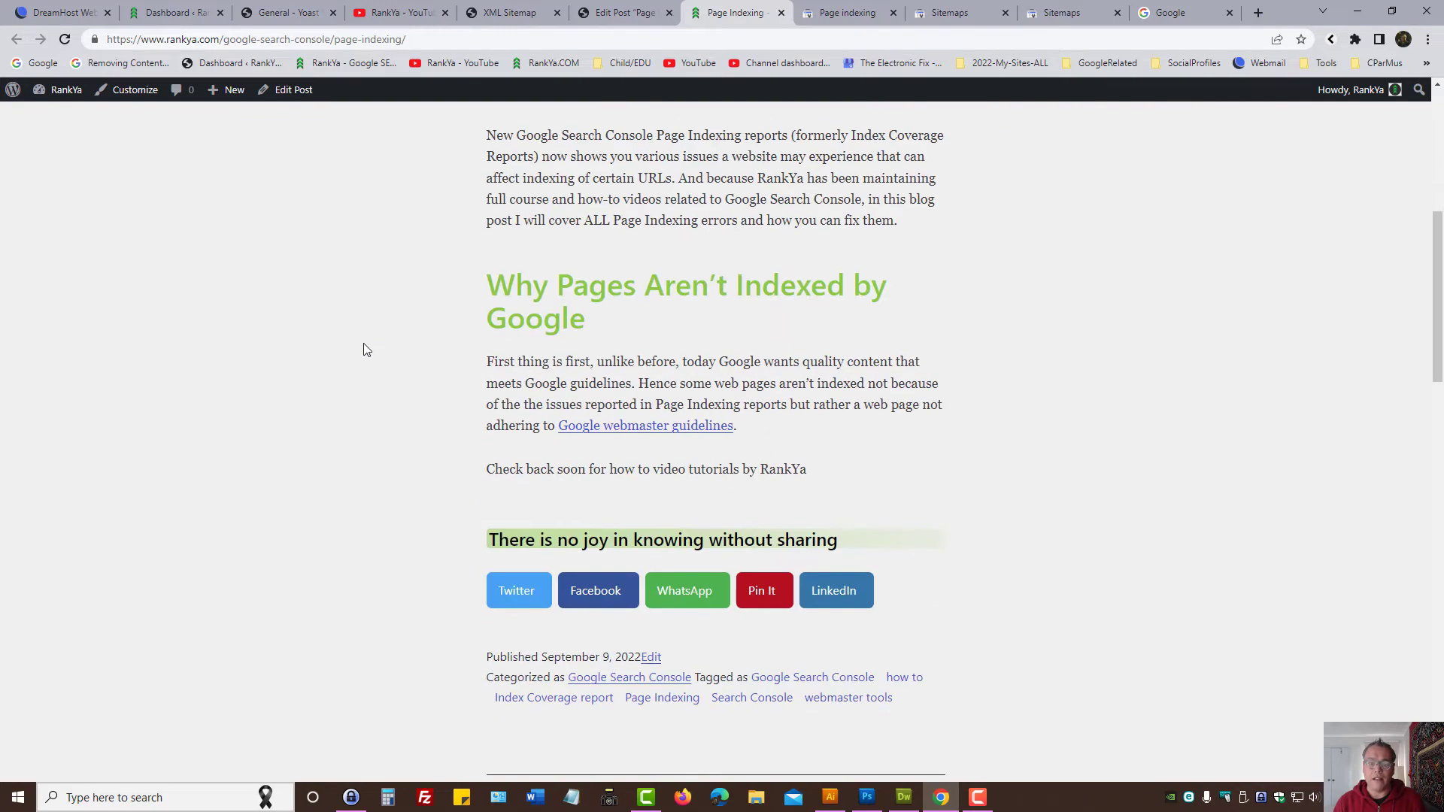
{"action": "scroll", "coordinate": [364, 349], "scroll_direction": "down", "scroll_amount": 6}
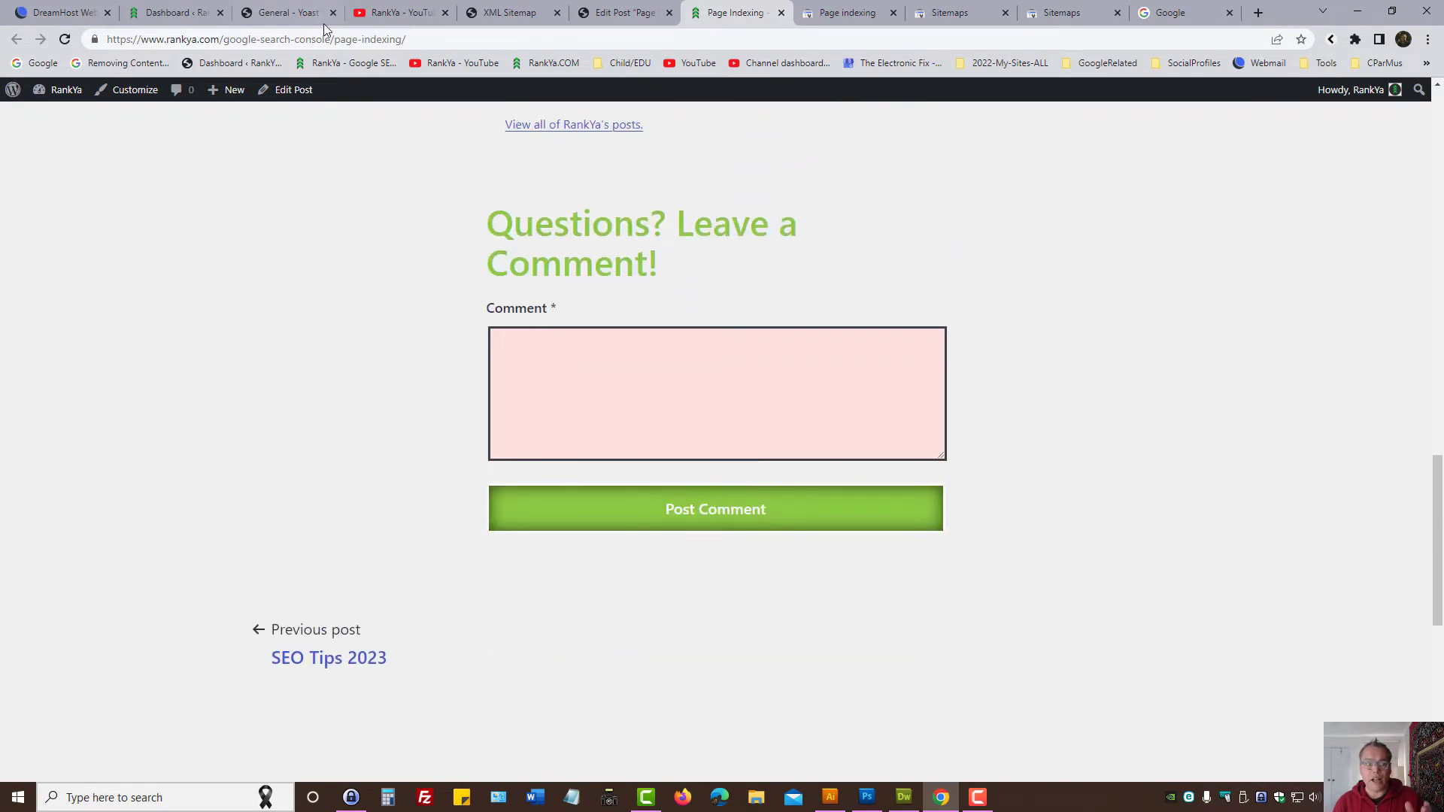
{"action": "left_click", "coordinate": [335, 39]}
{"action": "scroll", "coordinate": [767, 331], "scroll_direction": "up", "scroll_amount": 8}
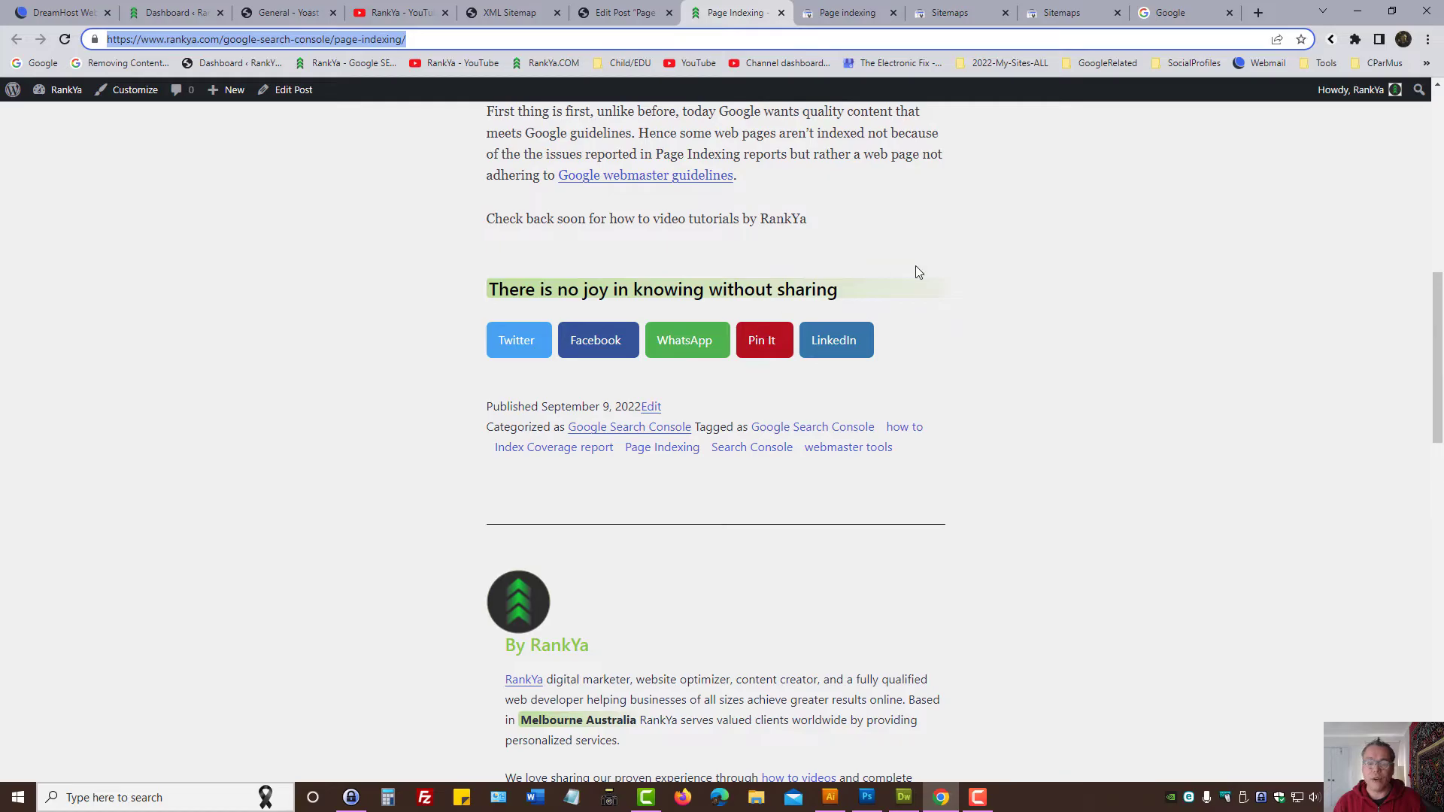
{"action": "middle_click", "coordinate": [906, 427]}
- Check the tag/how-to/ address of the archive, then return to the Page indexing report
{"action": "left_click", "coordinate": [775, 13]}
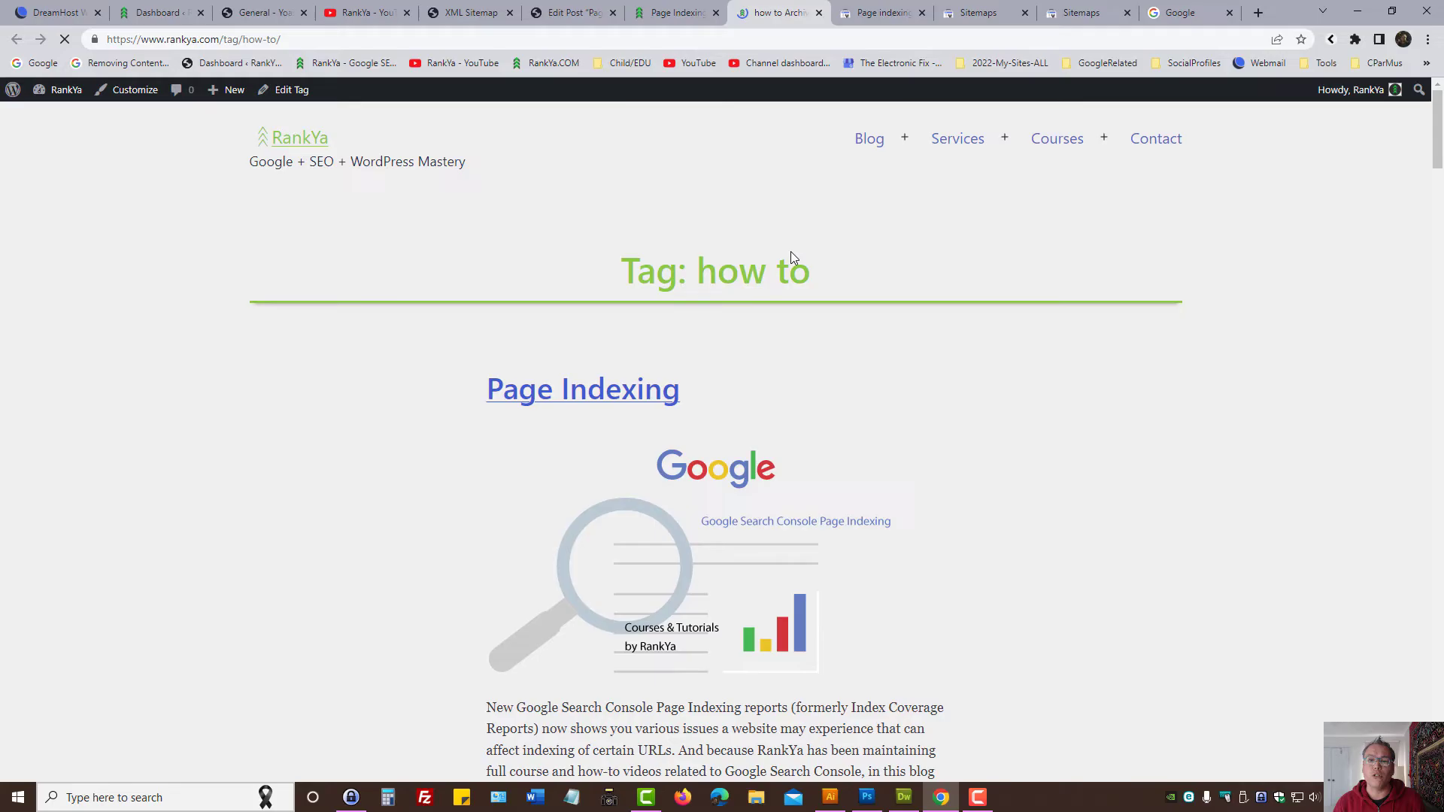
{"action": "left_click_drag", "start_coordinate": [225, 47], "coordinate": [319, 52]}
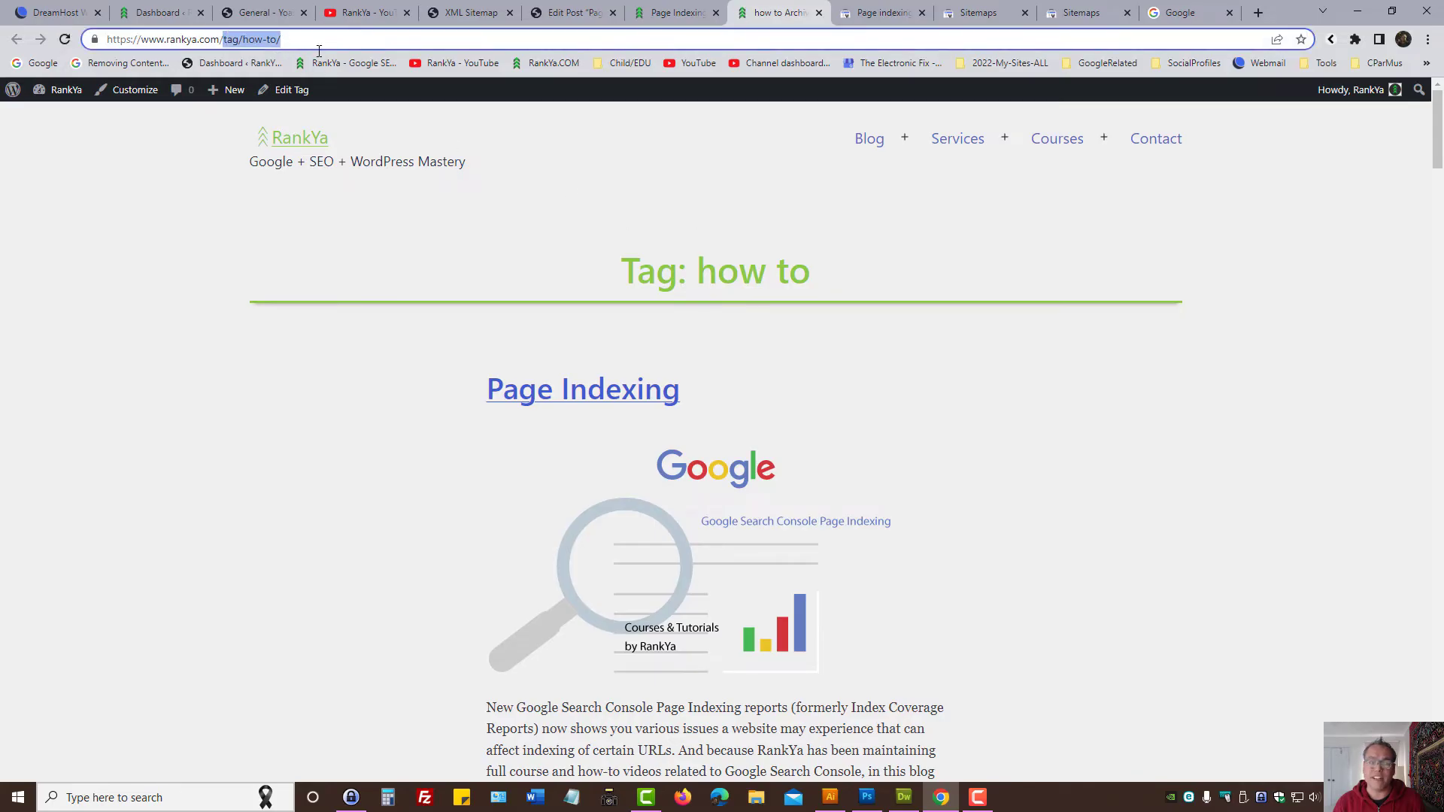
{"action": "left_click", "coordinate": [340, 286]}
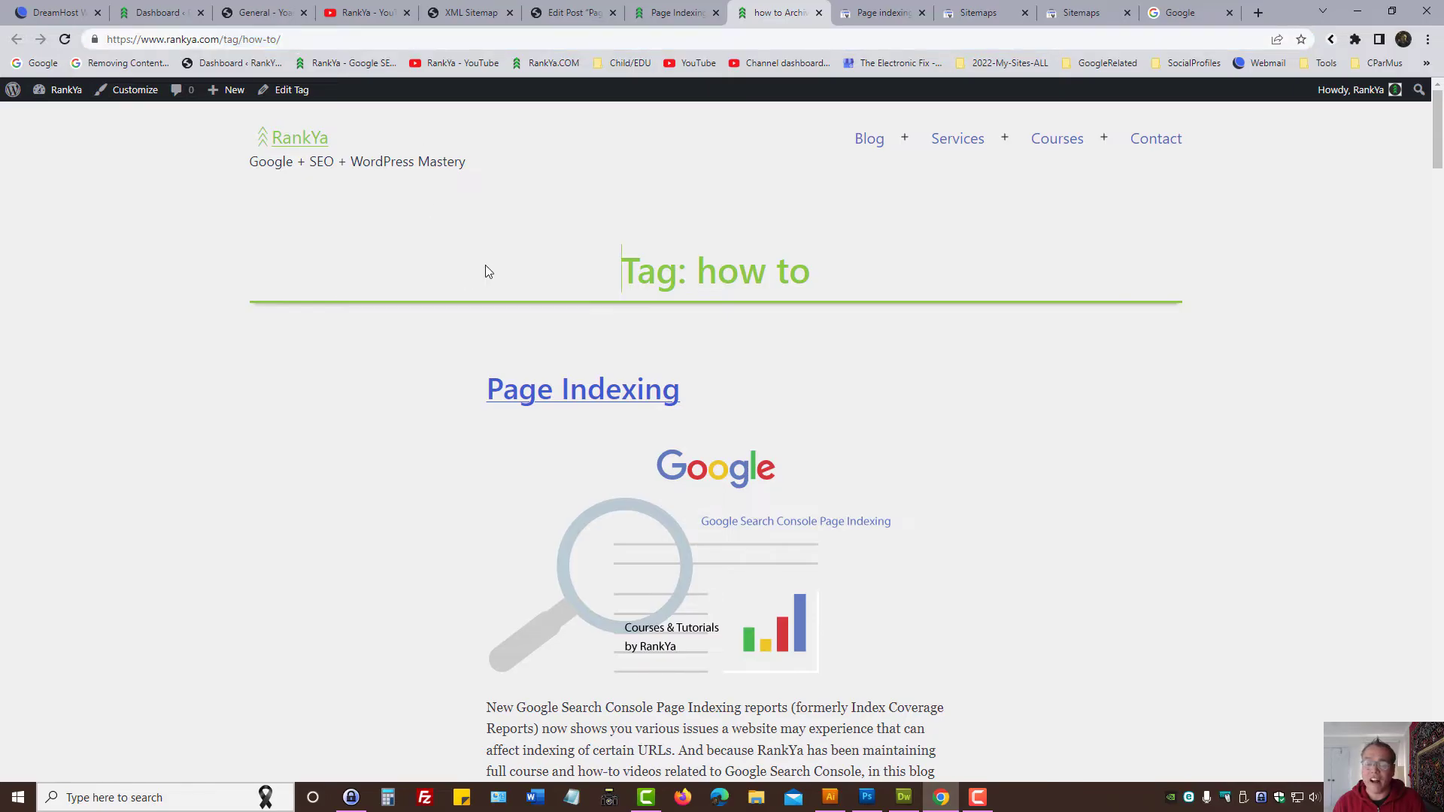
{"action": "scroll", "coordinate": [421, 276], "scroll_direction": "down", "scroll_amount": 3}
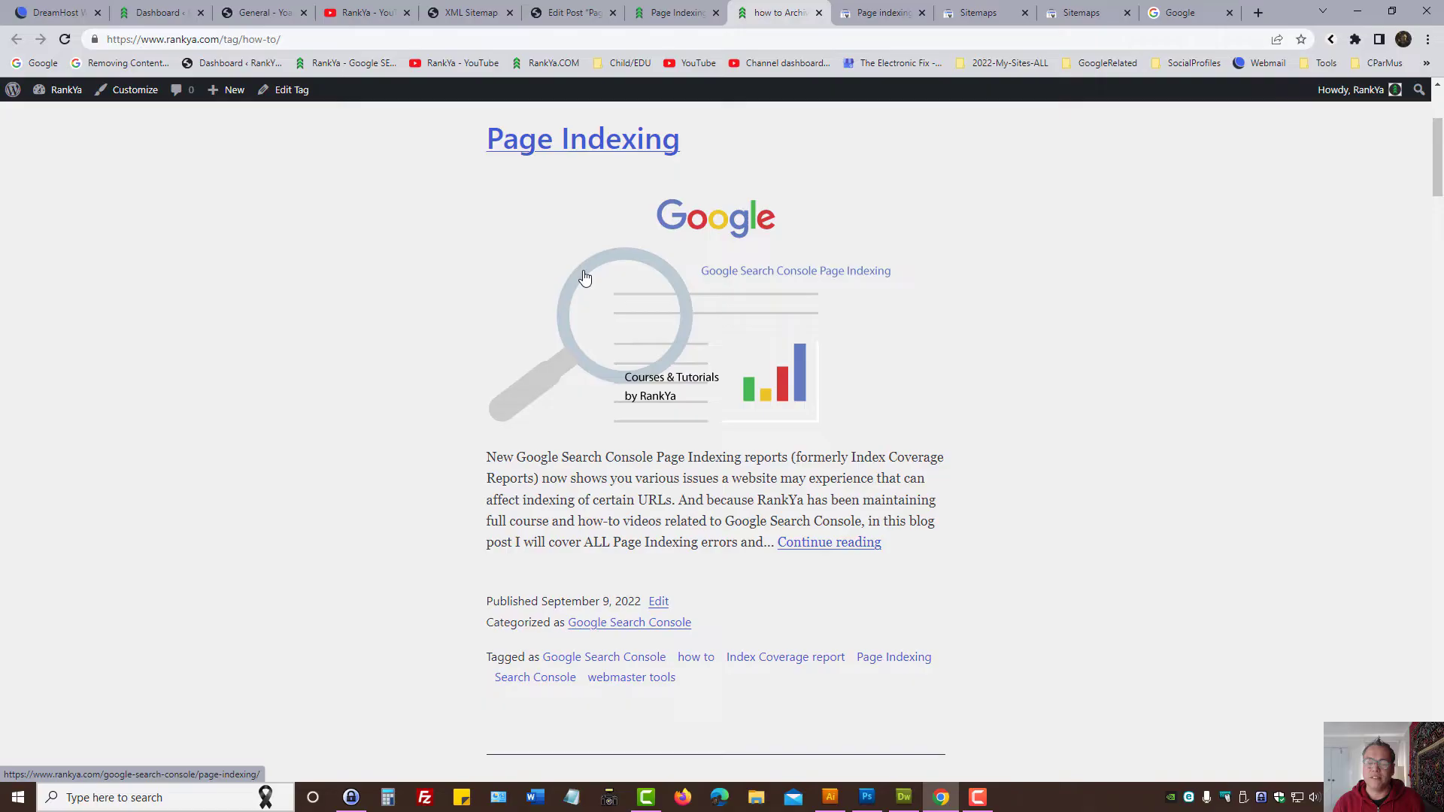
{"action": "scroll", "coordinate": [512, 275], "scroll_direction": "up", "scroll_amount": 3}
{"action": "left_click_drag", "start_coordinate": [224, 39], "coordinate": [282, 40]}
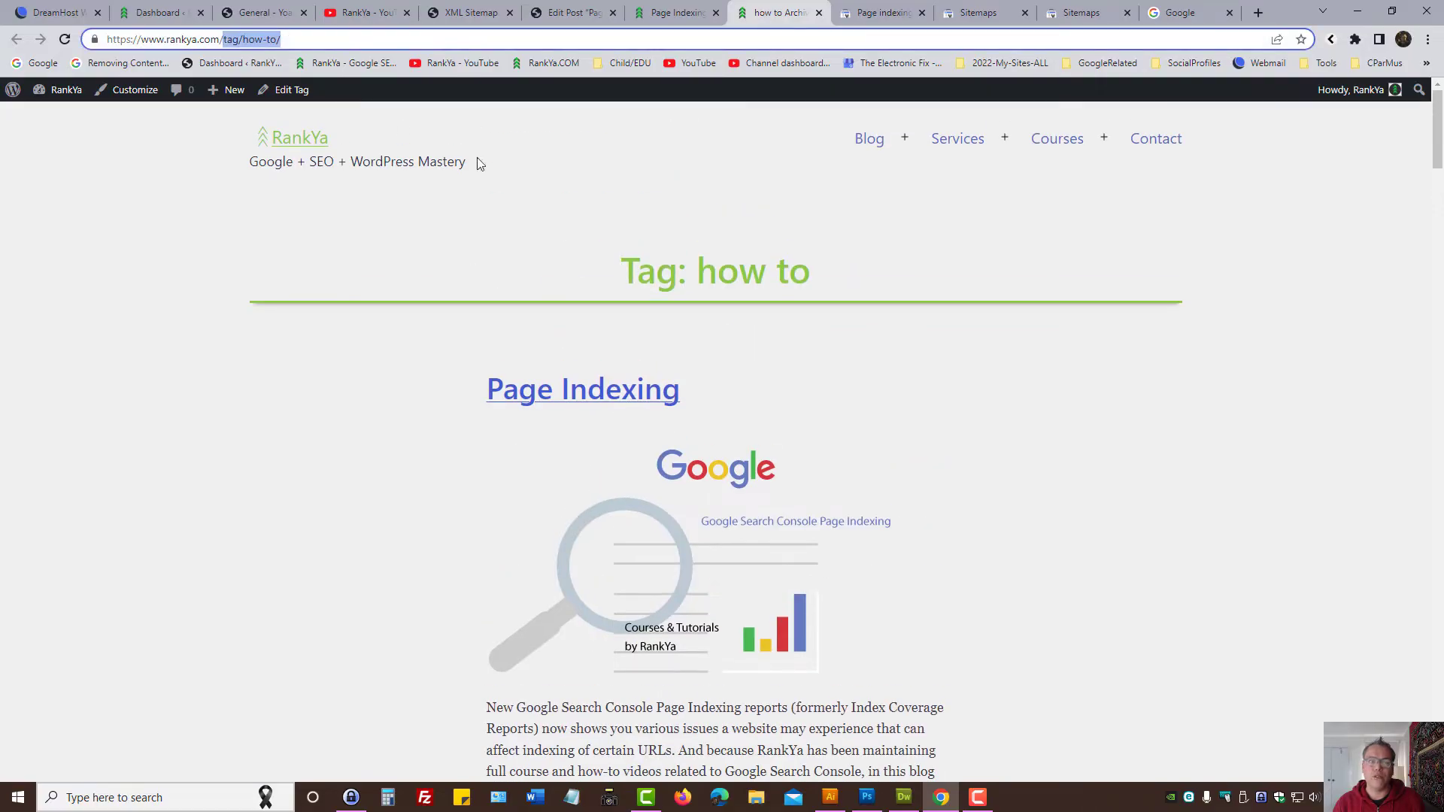
{"action": "left_click", "coordinate": [261, 354]}
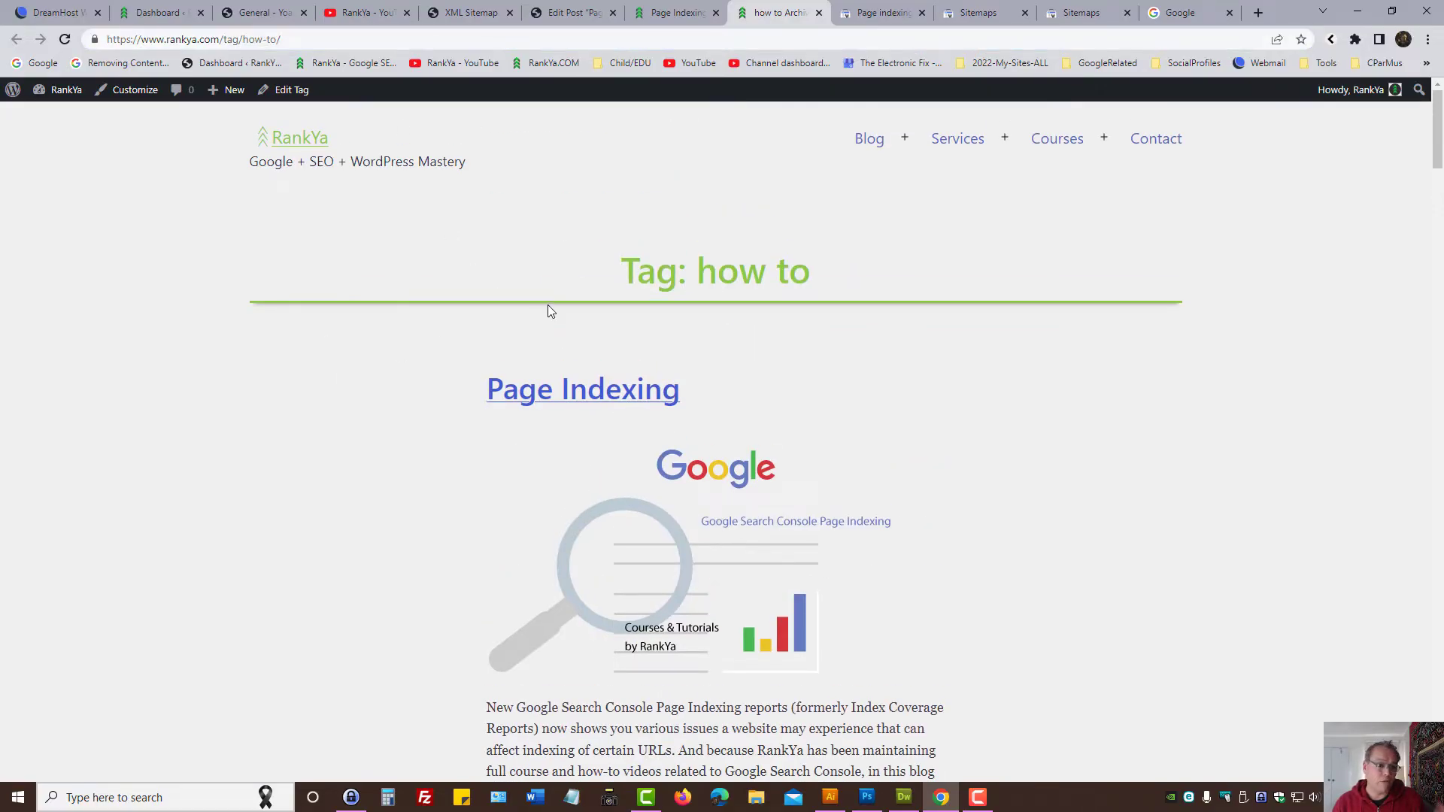
{"action": "left_click", "coordinate": [882, 13]}
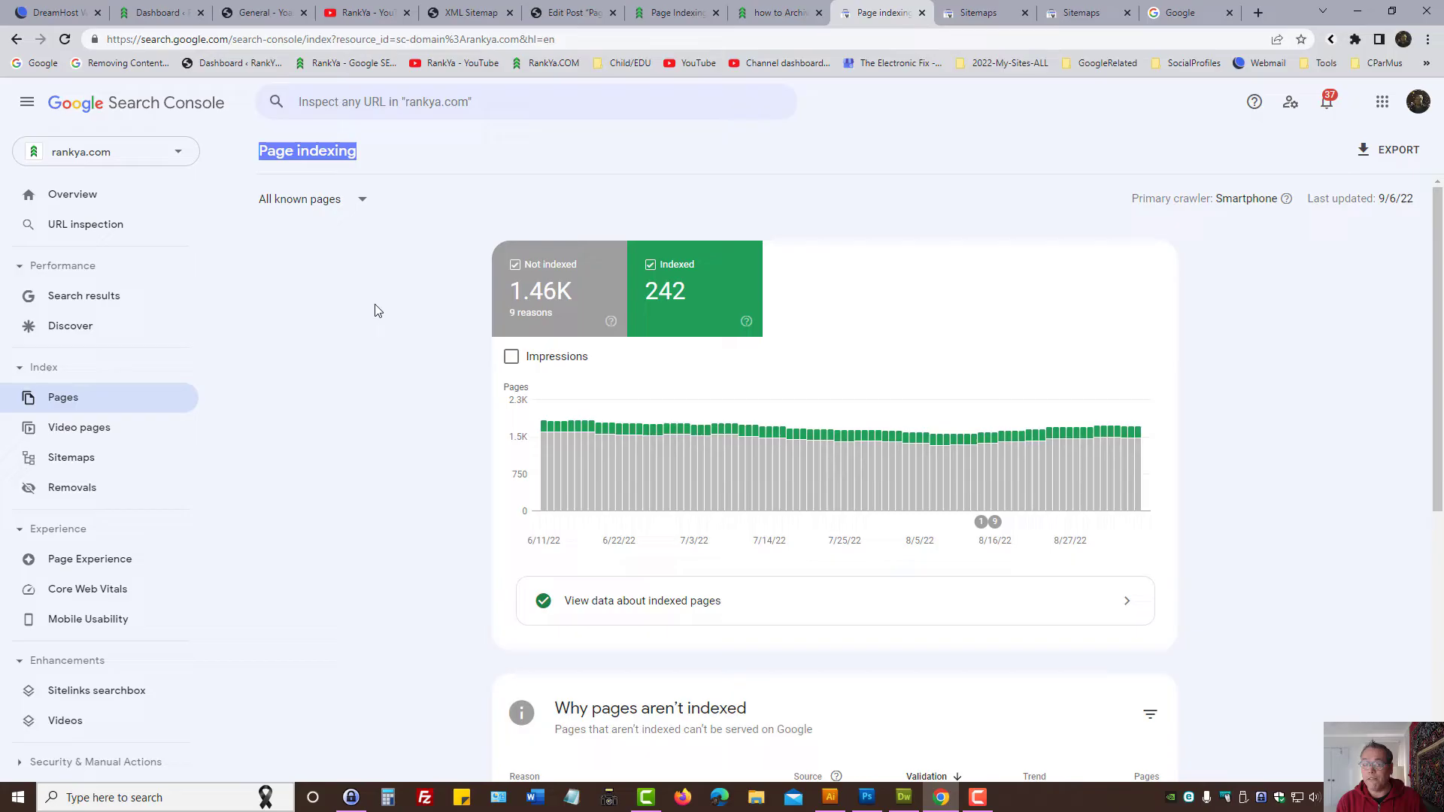
- Highlight the list of non-indexed reasons and the Page indexing heading
{"action": "scroll", "coordinate": [374, 343], "scroll_direction": "down", "scroll_amount": 6}
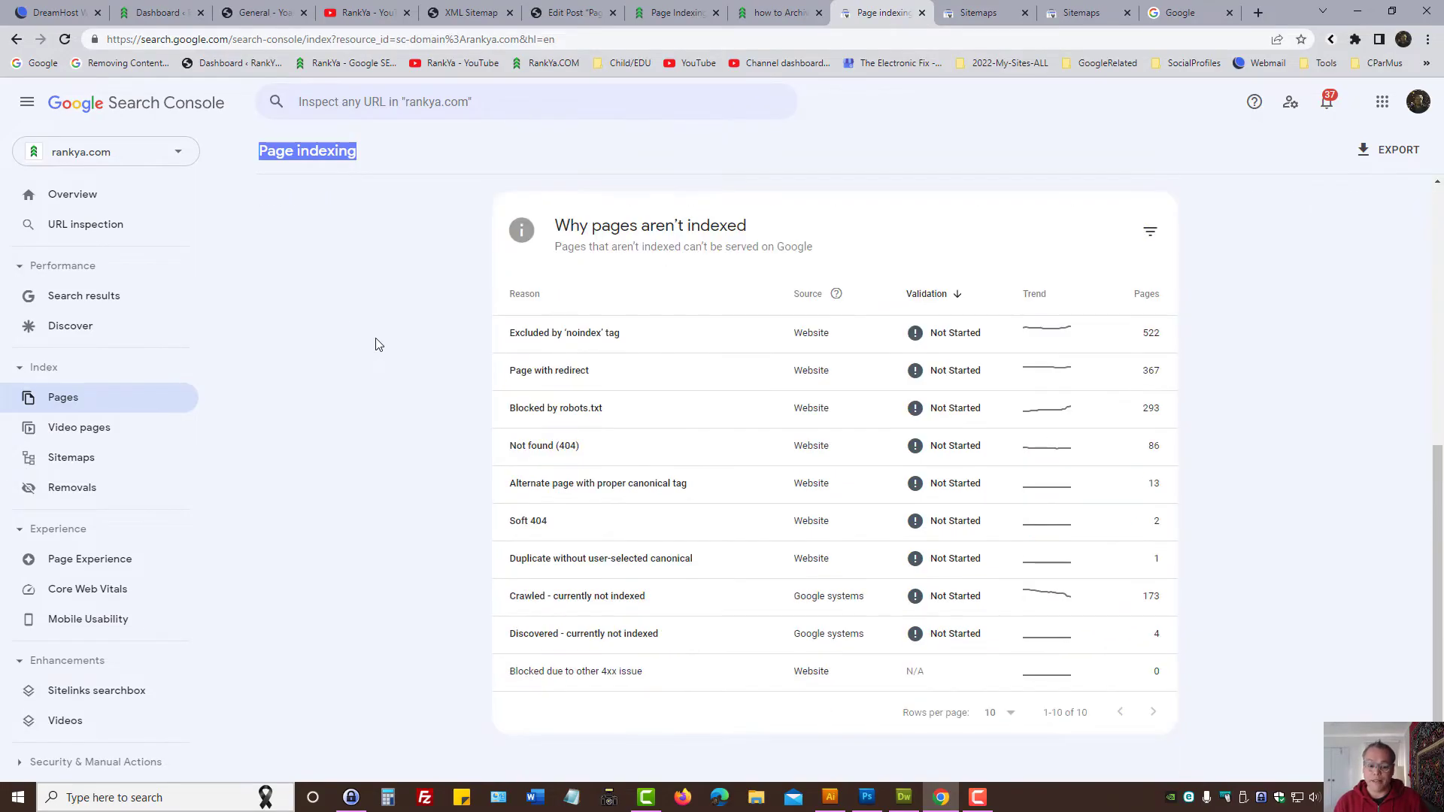
{"action": "left_click_drag", "start_coordinate": [467, 319], "coordinate": [510, 698]}
{"action": "left_click", "coordinate": [413, 450]}
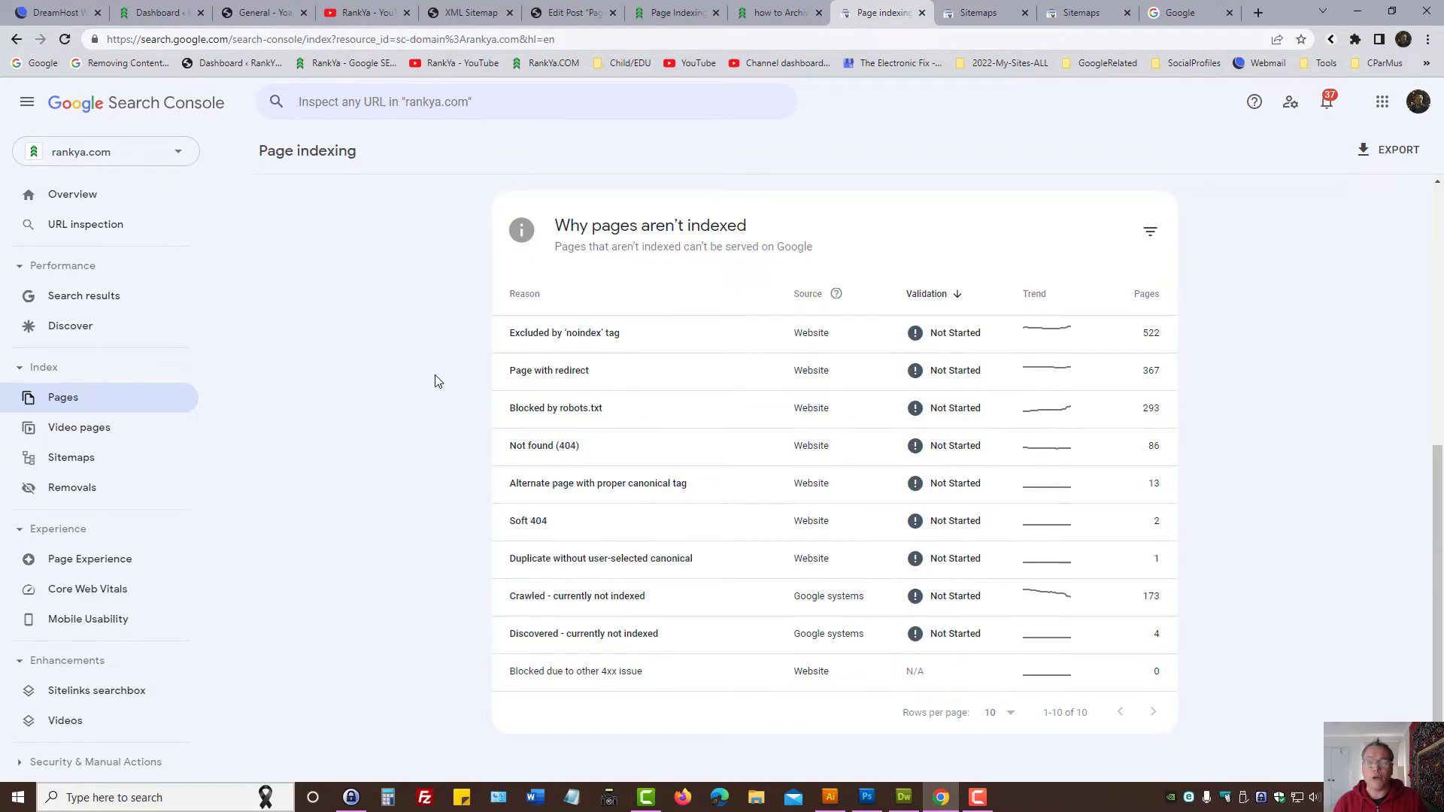
{"action": "scroll", "coordinate": [434, 380], "scroll_direction": "up", "scroll_amount": 6}
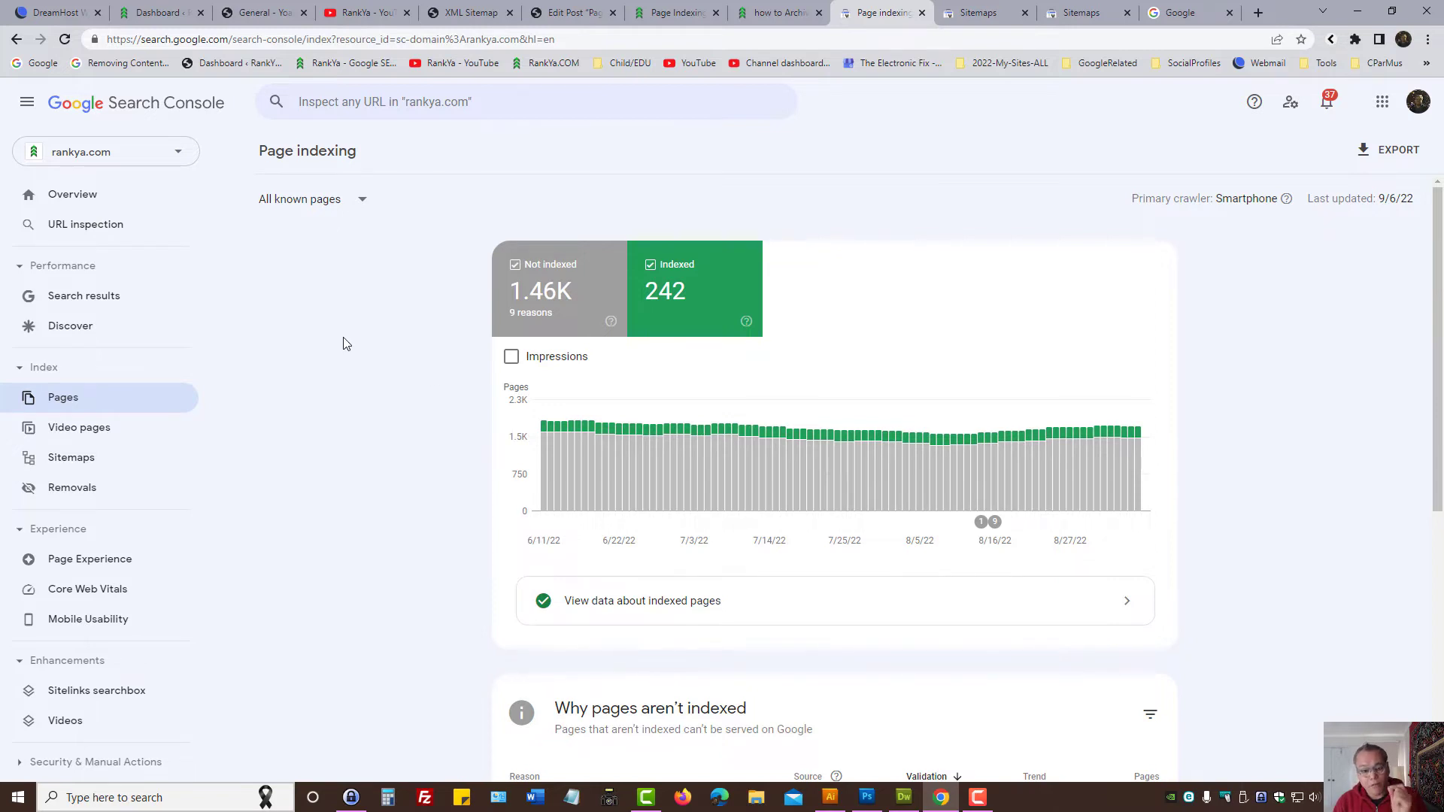
{"action": "left_click_drag", "start_coordinate": [255, 156], "coordinate": [376, 152]}
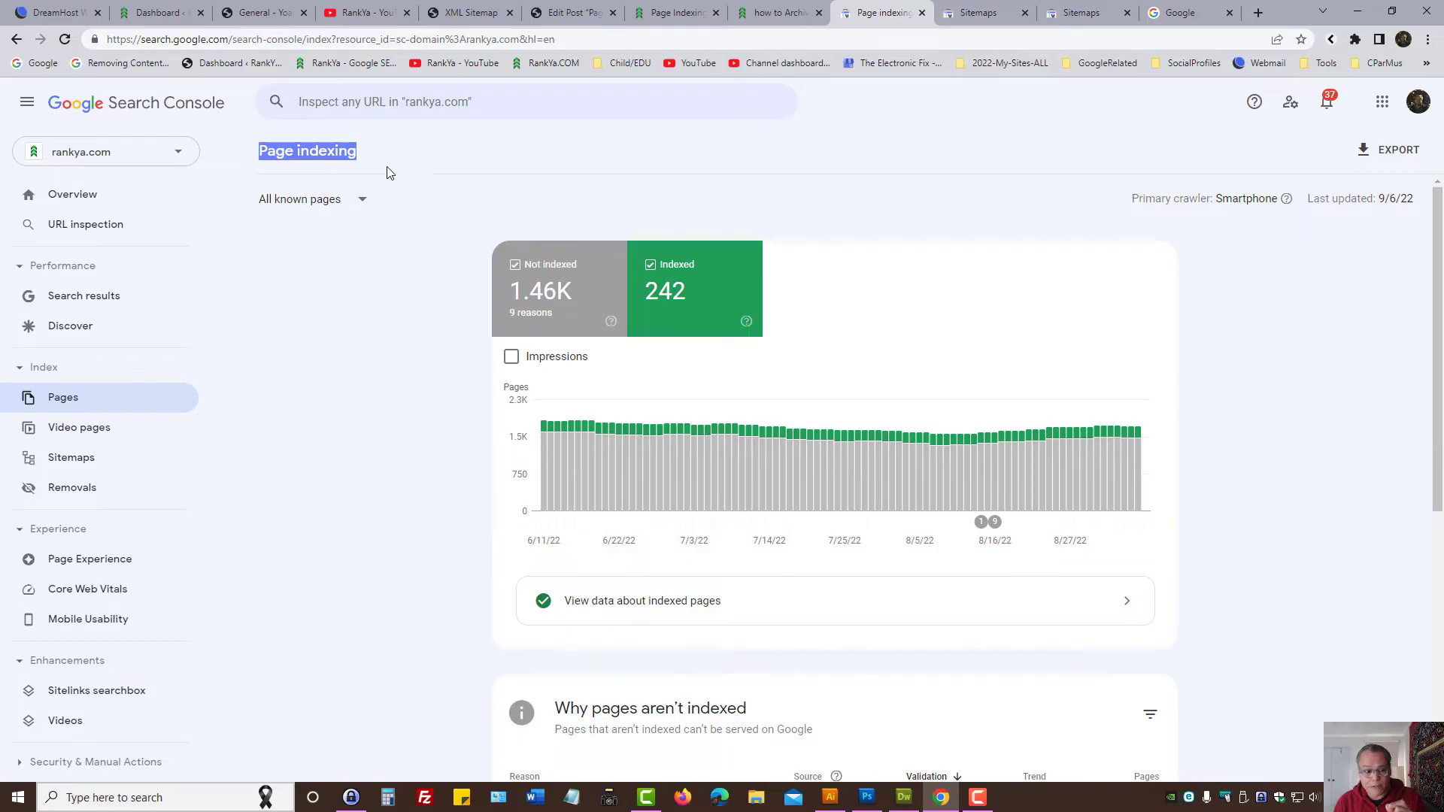
- Open the page-sitemap.xml details, then close all three Sitemaps tabs
{"action": "left_click", "coordinate": [142, 472]}
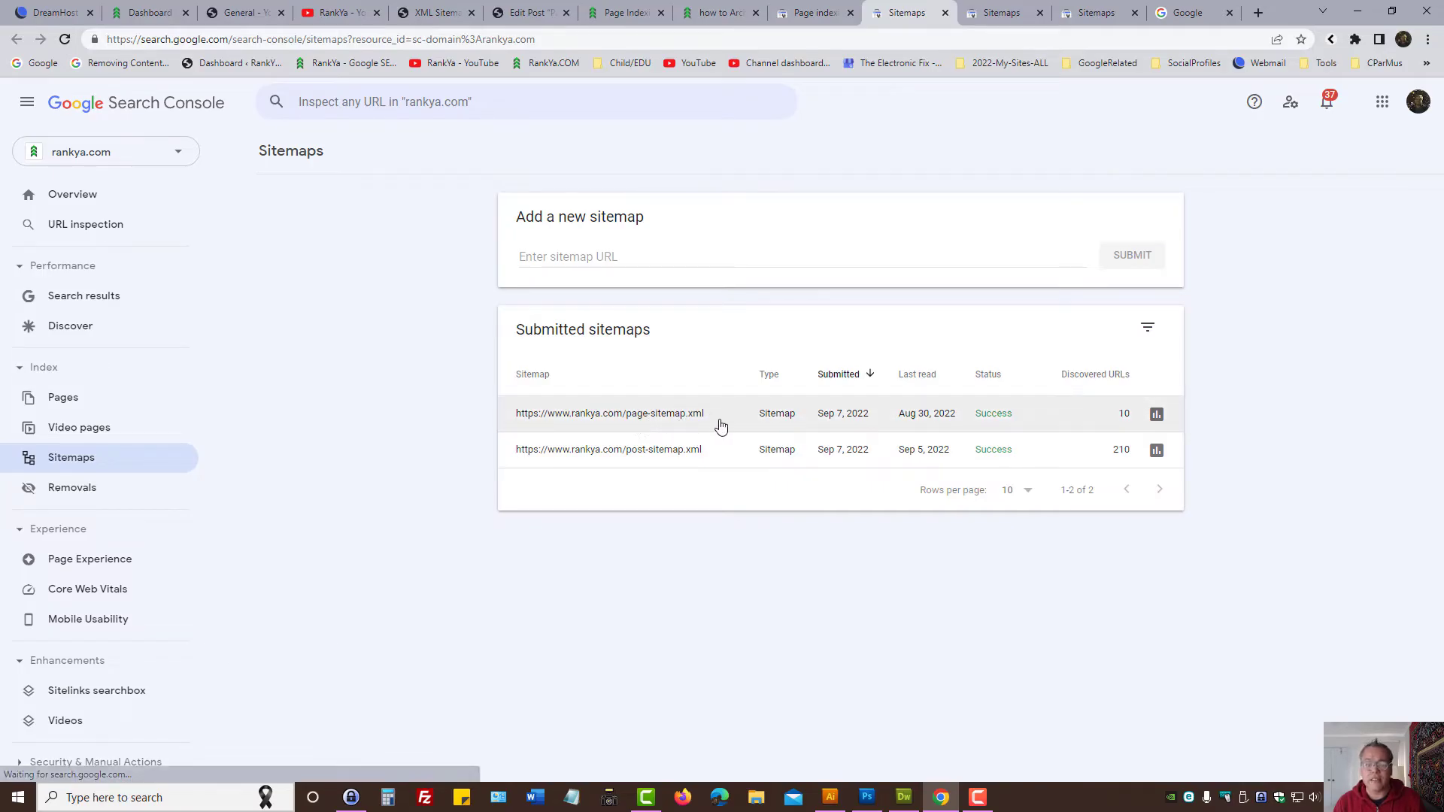
{"action": "left_click_drag", "start_coordinate": [630, 422], "coordinate": [705, 422]}
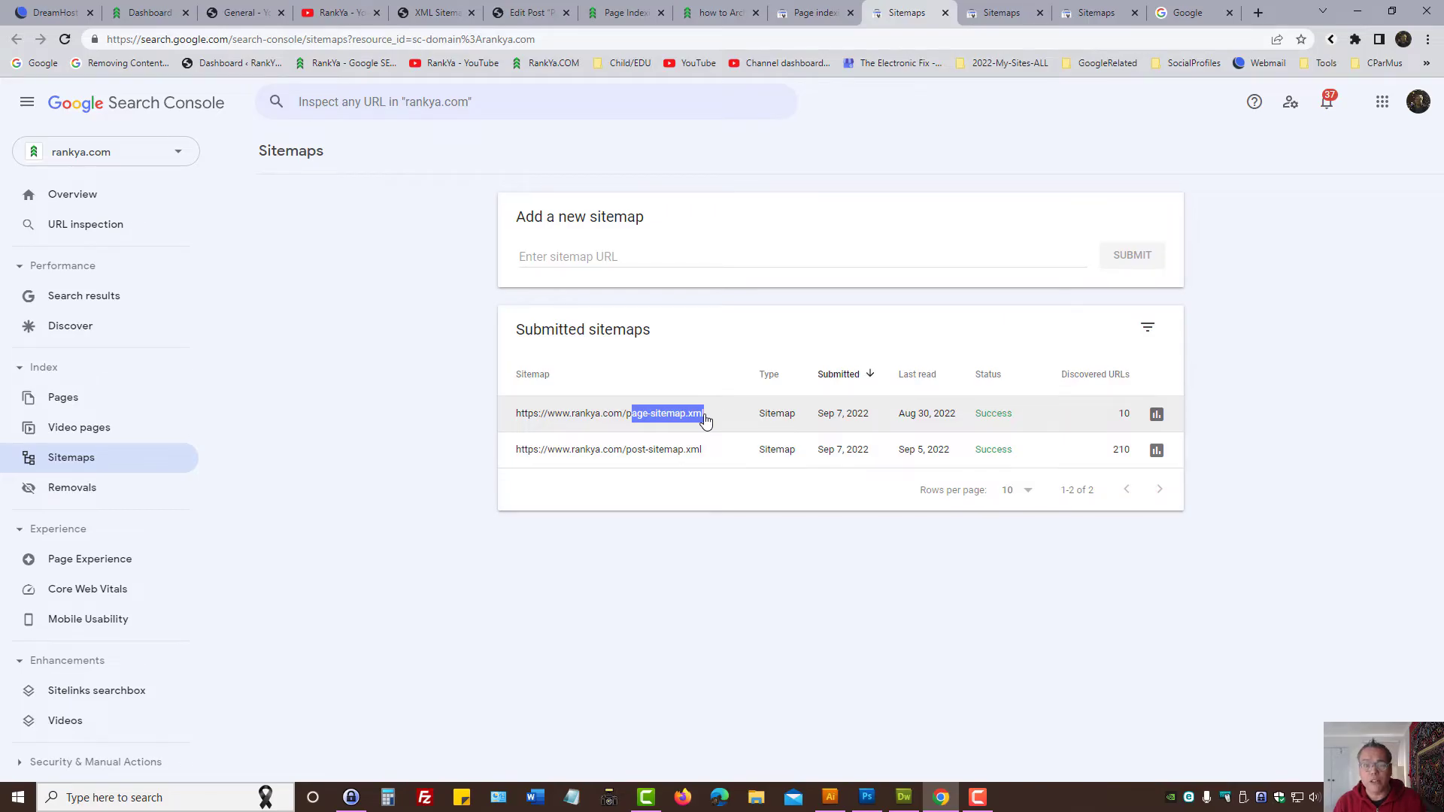
{"action": "left_click", "coordinate": [706, 422]}
{"action": "left_click", "coordinate": [946, 12]}
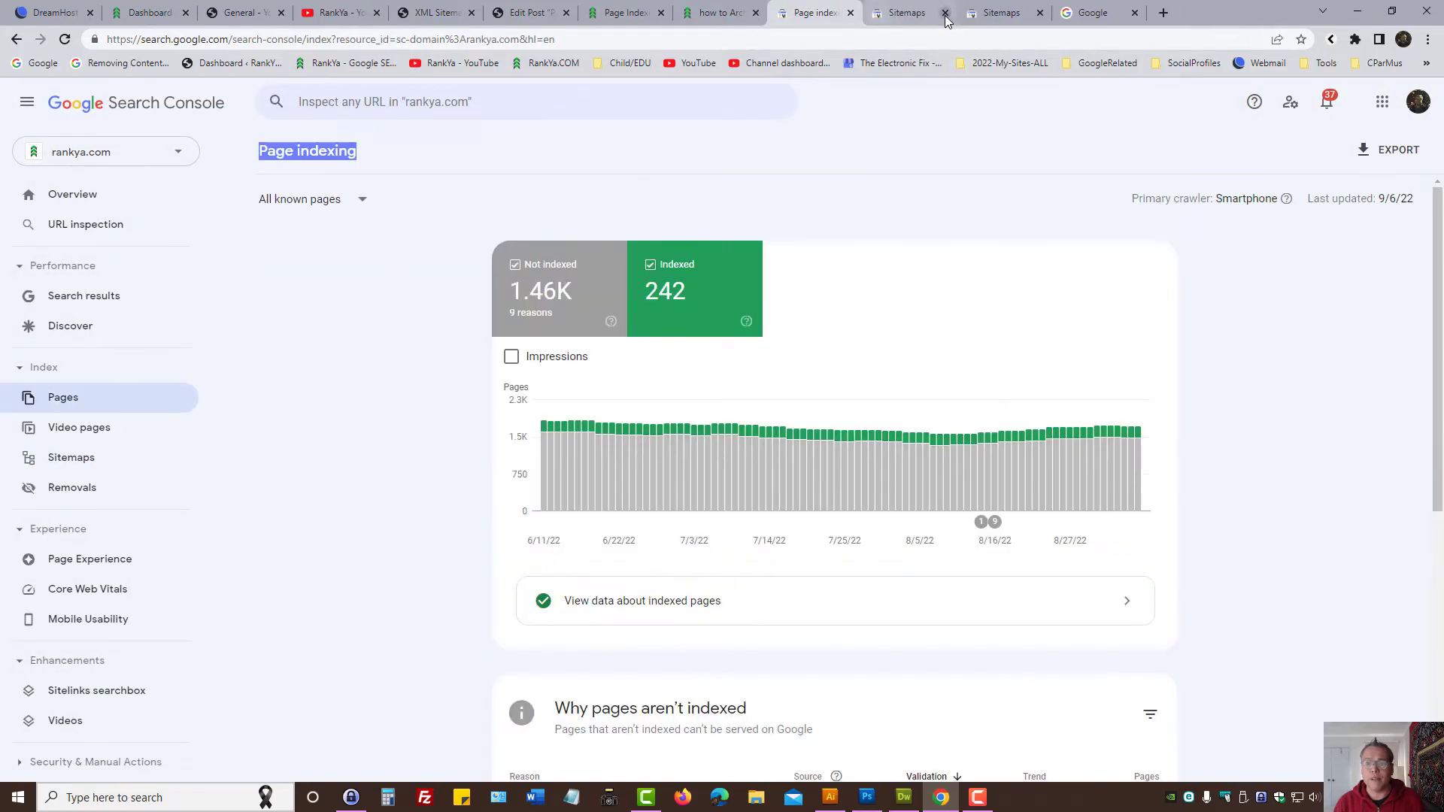
{"action": "left_click", "coordinate": [945, 13]}
{"action": "left_click", "coordinate": [945, 13]}
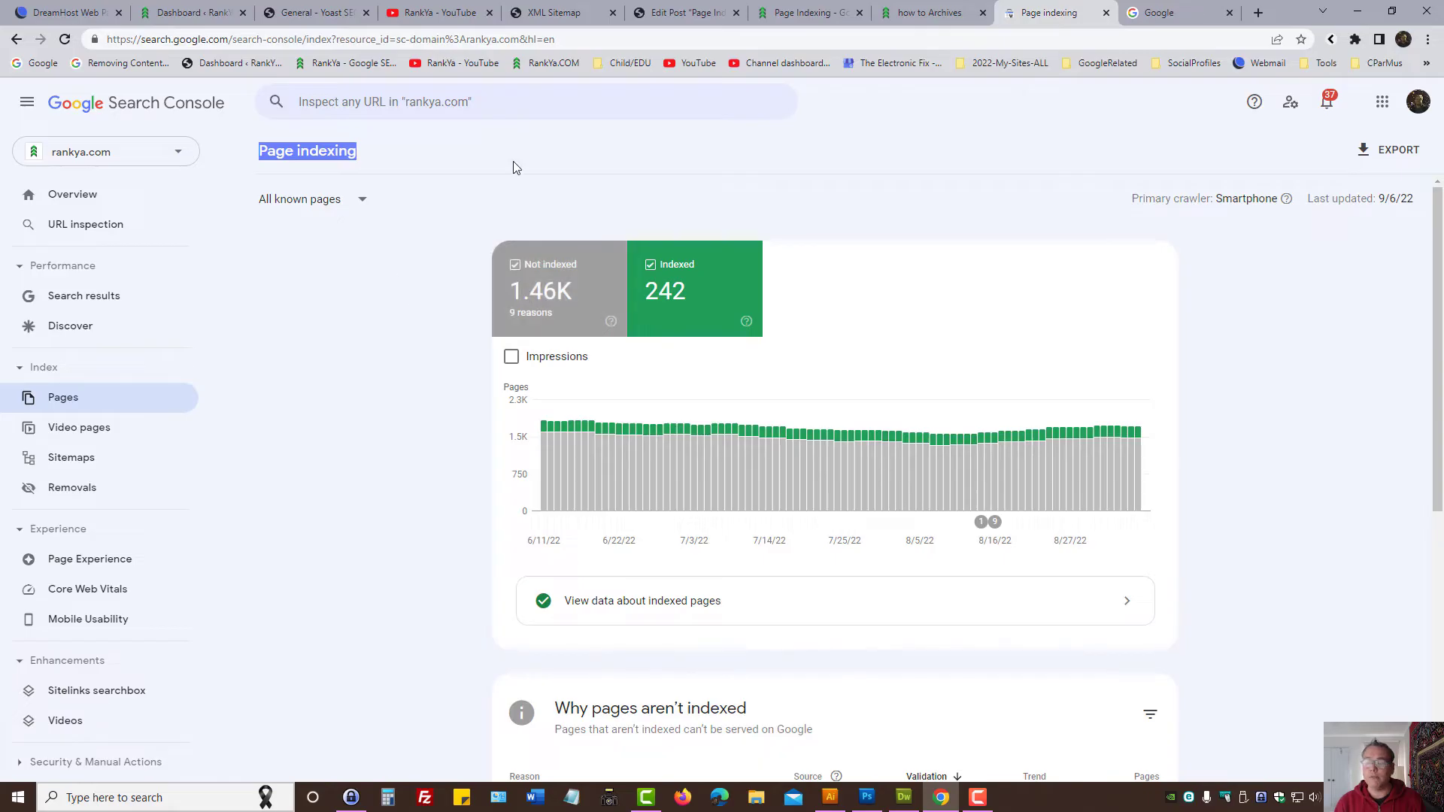
- Switch the report from All known pages to All submitted pages, then open Sitemaps in a new tab
{"action": "left_click", "coordinate": [404, 332]}
{"action": "left_click", "coordinate": [353, 200]}
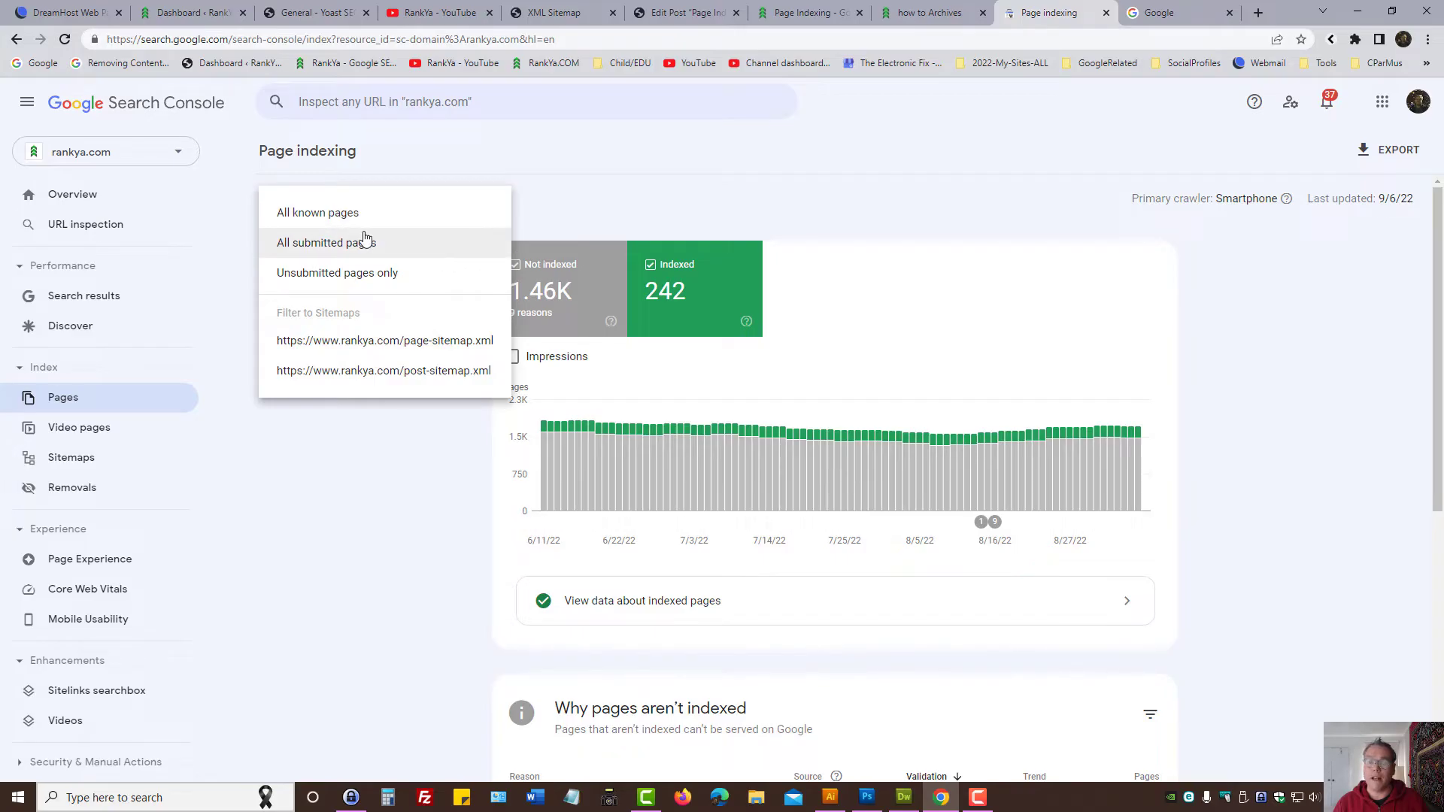
{"action": "left_click", "coordinate": [319, 244]}
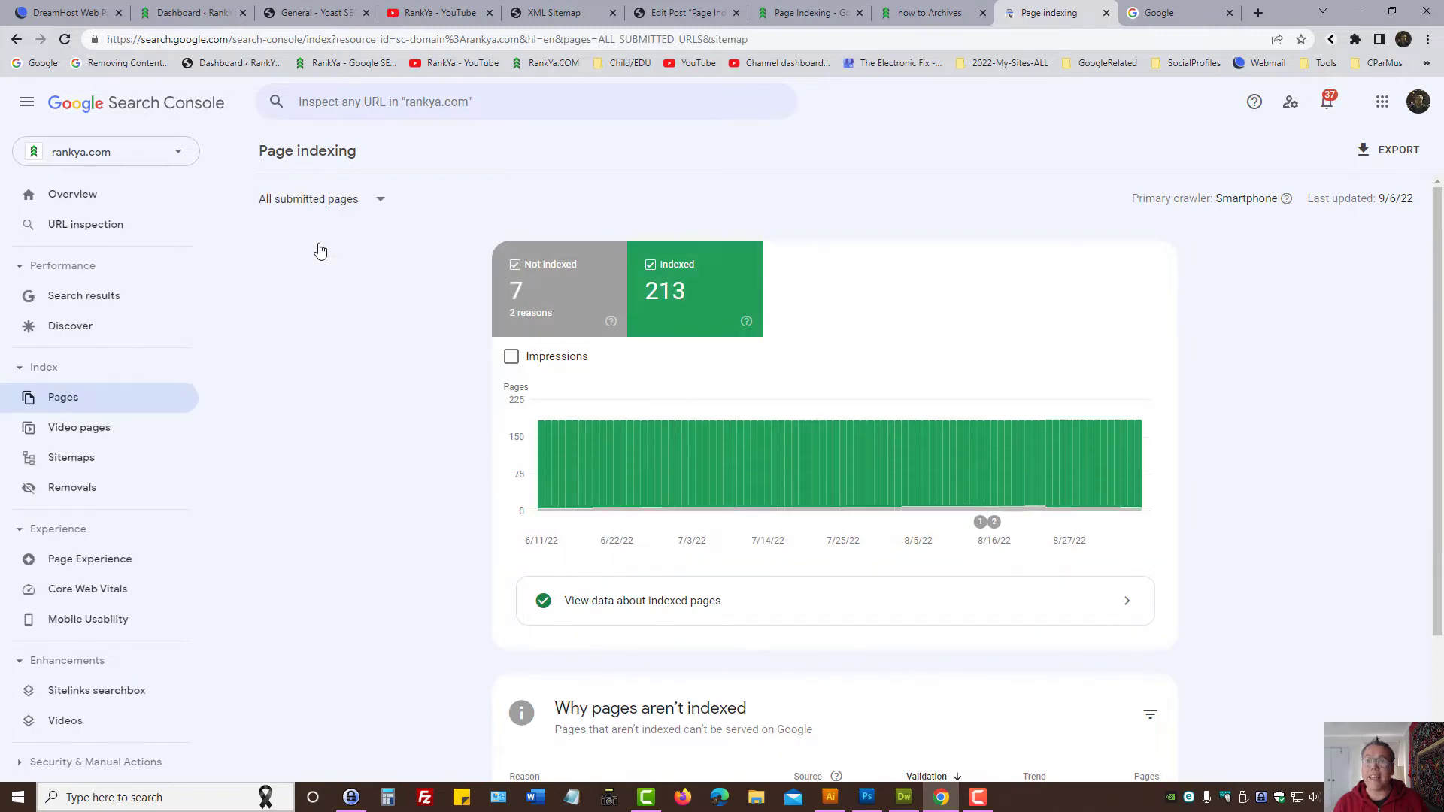
{"action": "scroll", "coordinate": [362, 337], "scroll_direction": "down", "scroll_amount": 2}
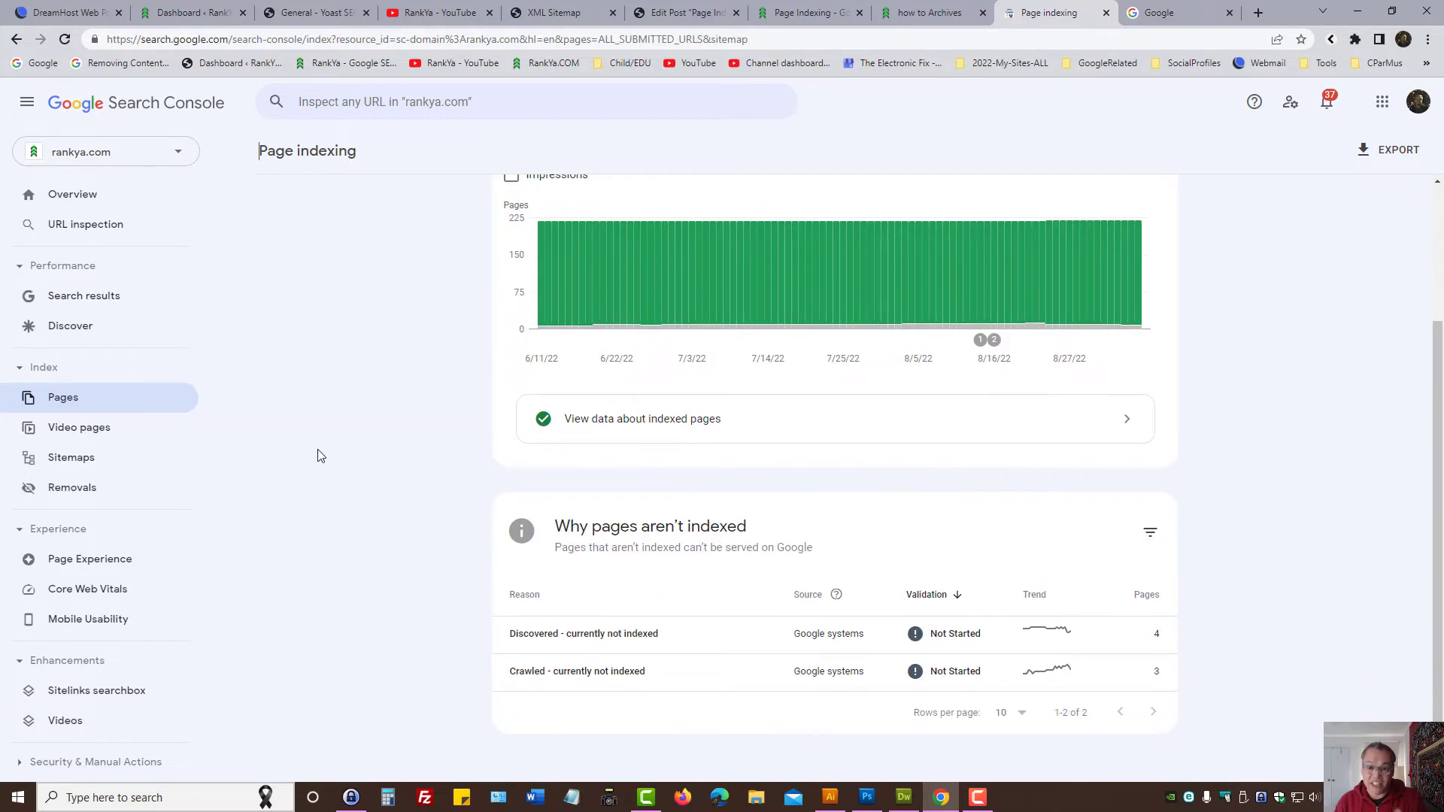
{"action": "scroll", "coordinate": [316, 451], "scroll_direction": "up", "scroll_amount": 2}
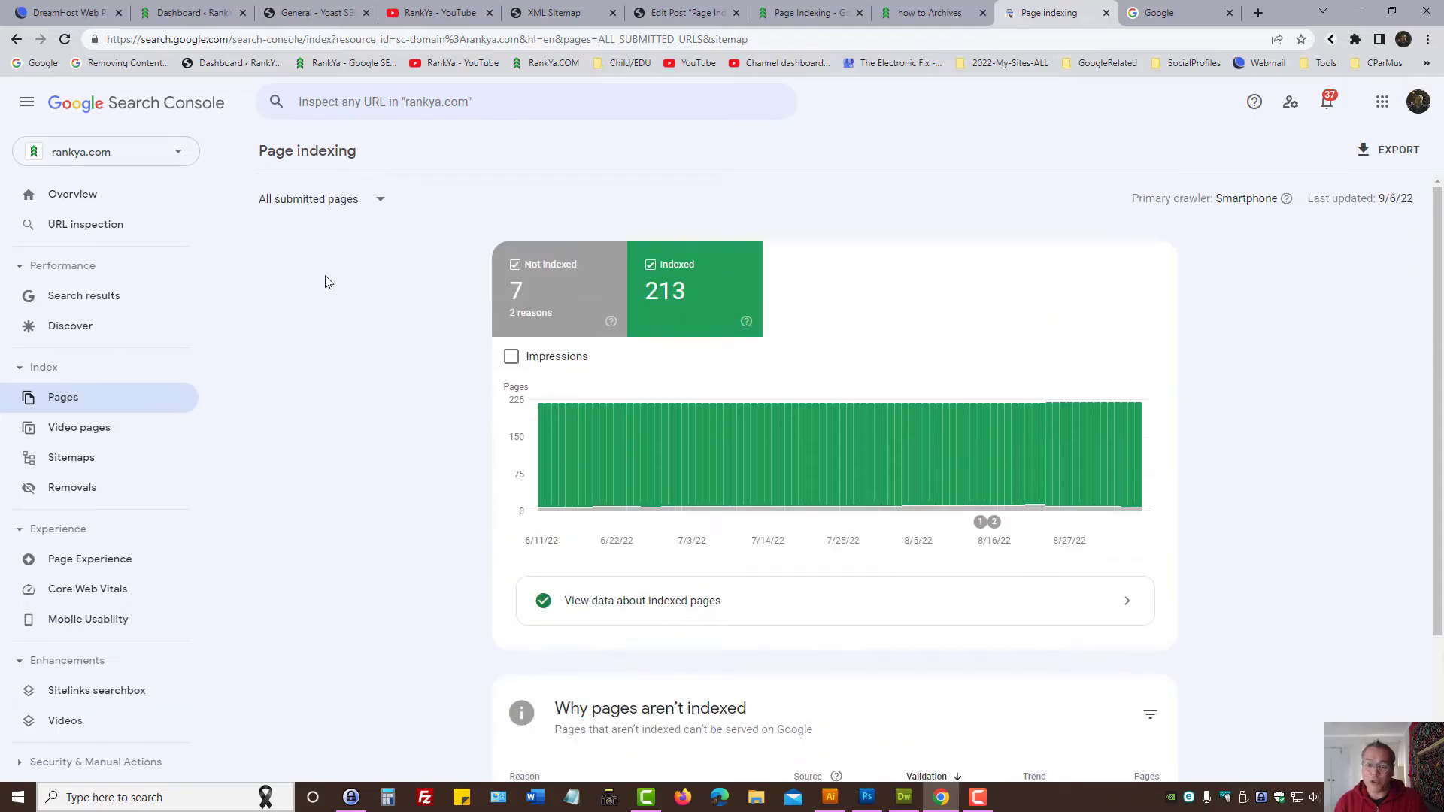
{"action": "left_click", "coordinate": [83, 457], "text": "ctrl+shift"}
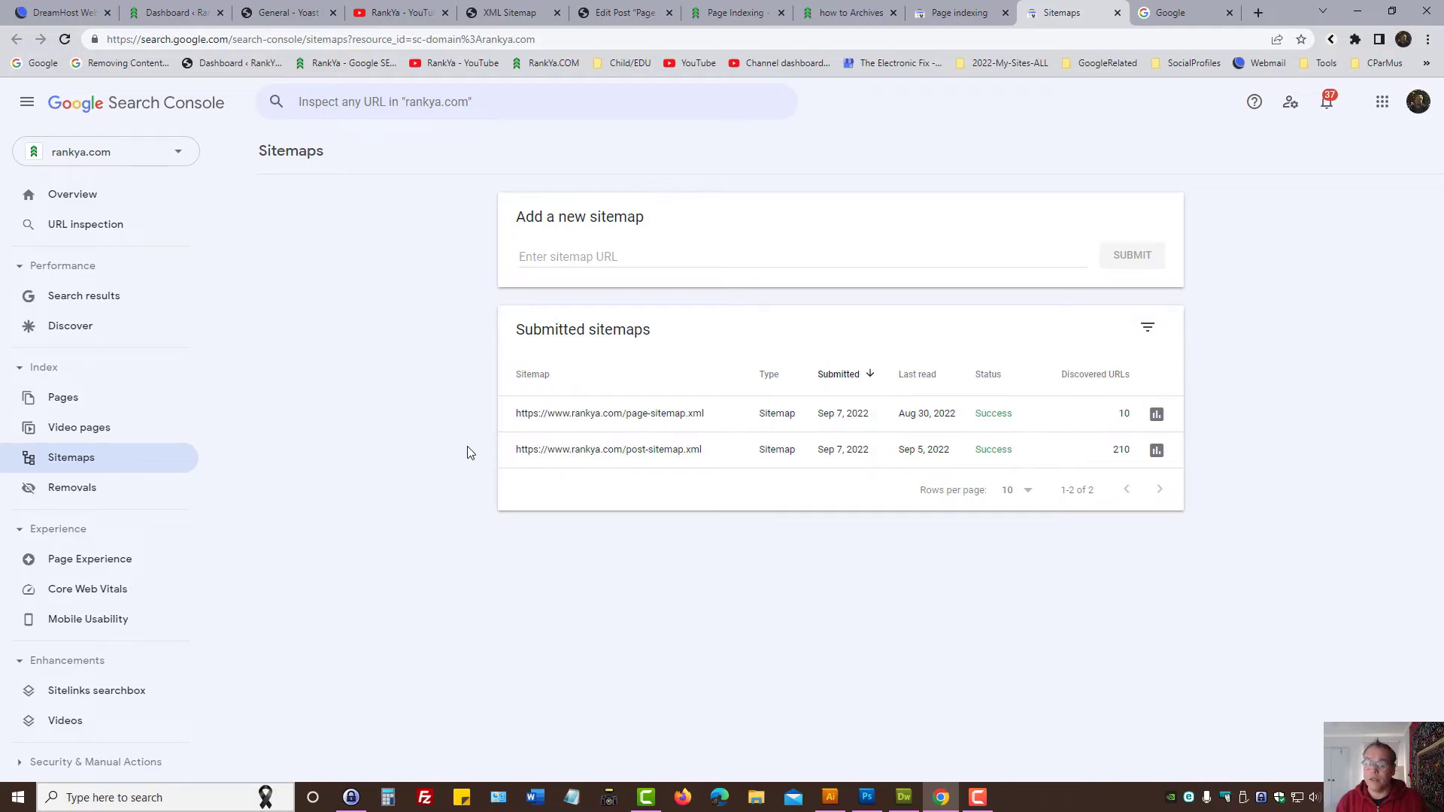
- Open post-sitemap.xml details (210 discovered URLs) and switch to Yoast's post sitemap with 216 URLs
{"action": "left_click", "coordinate": [711, 428]}
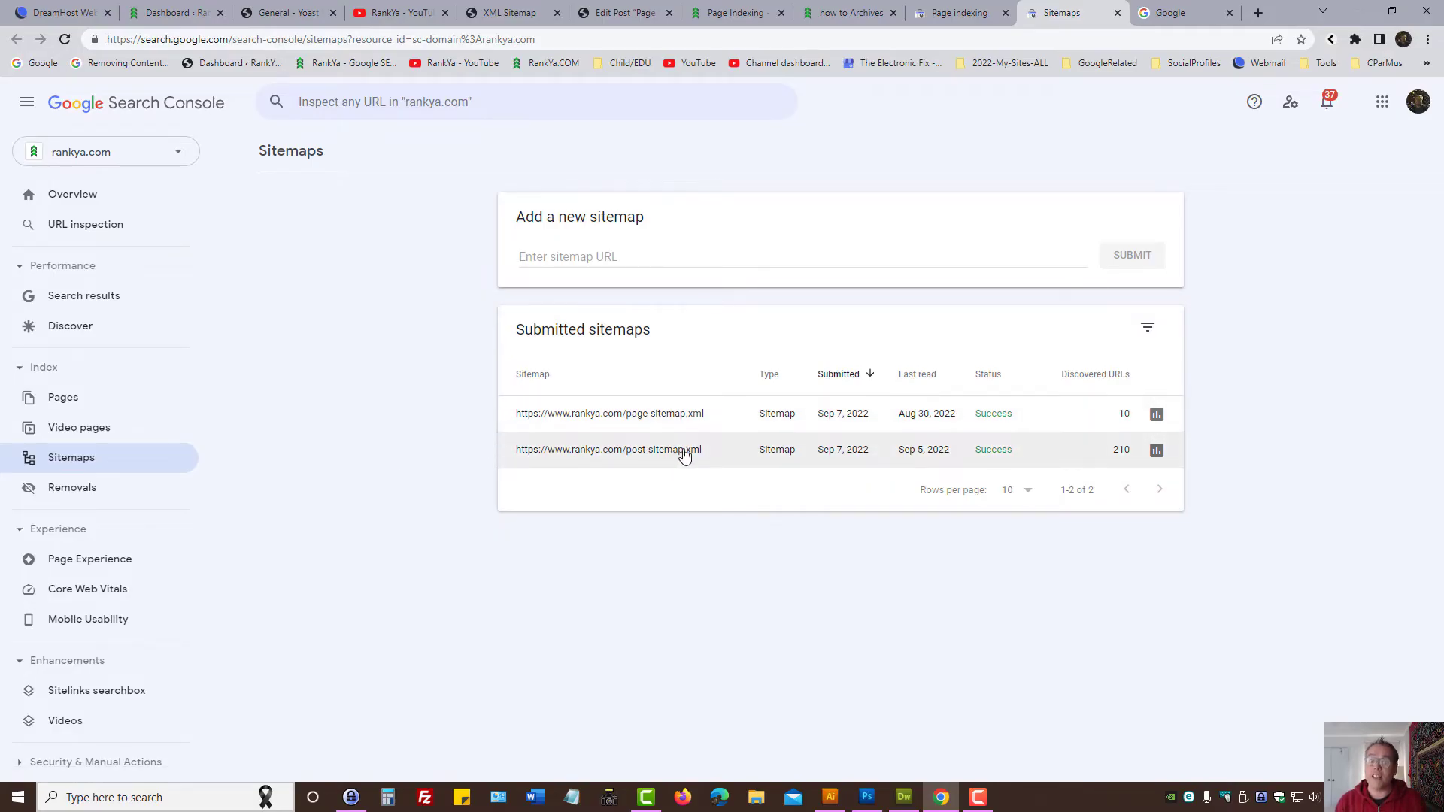
{"action": "left_click", "coordinate": [643, 450]}
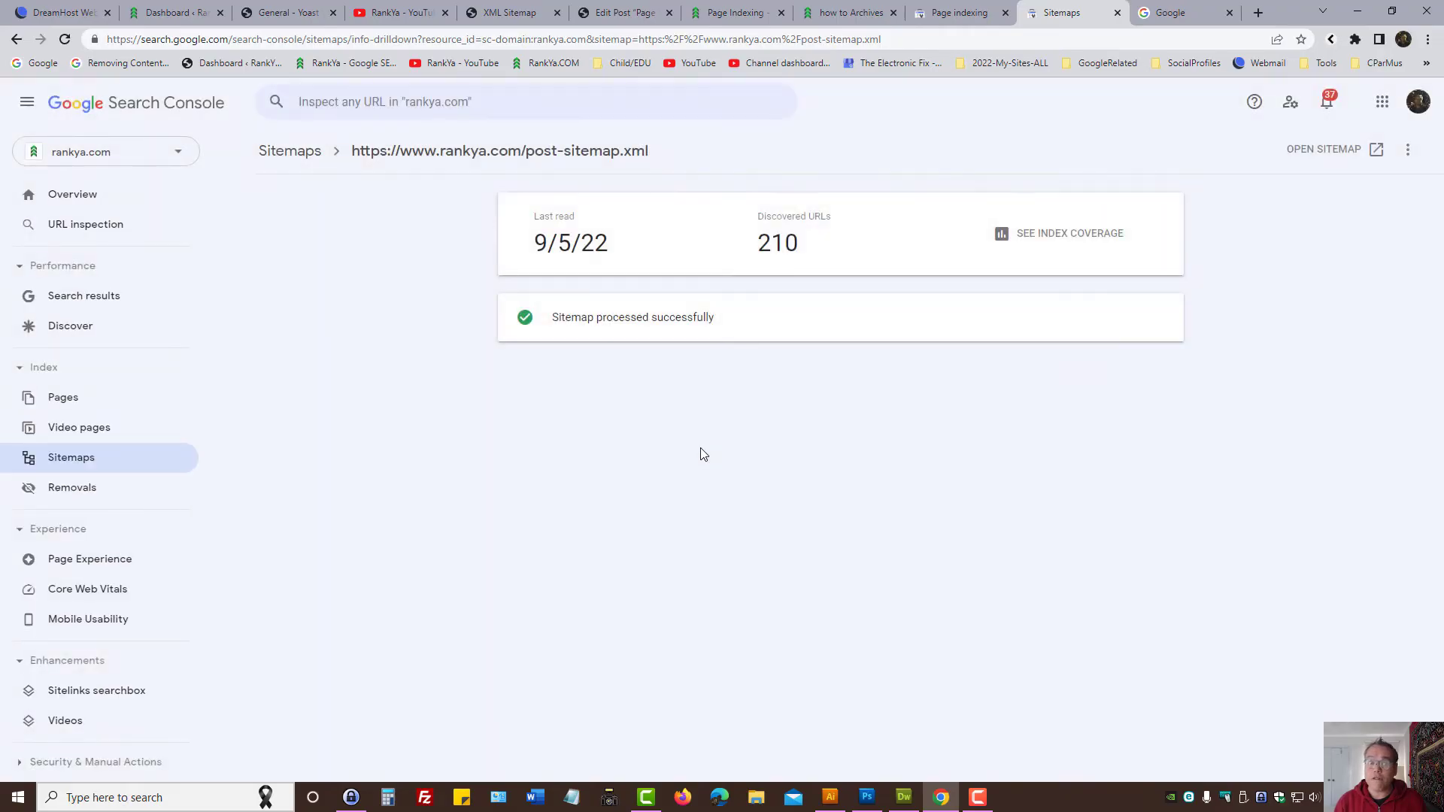
{"action": "left_click", "coordinate": [489, 6]}
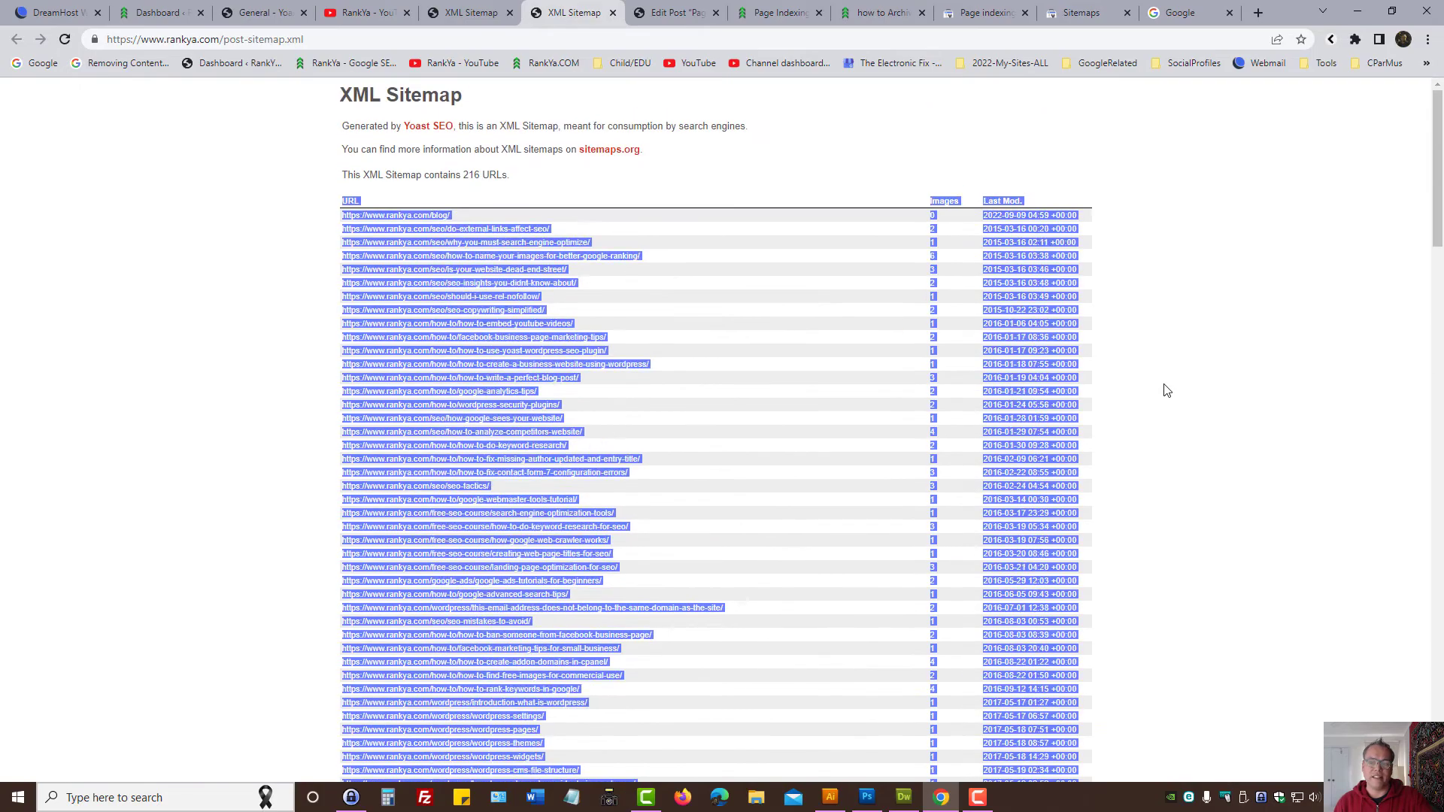
- Clear the selection on the 216-URL post sitemap and return to the filtered Page indexing report
{"action": "left_click", "coordinate": [1164, 390]}
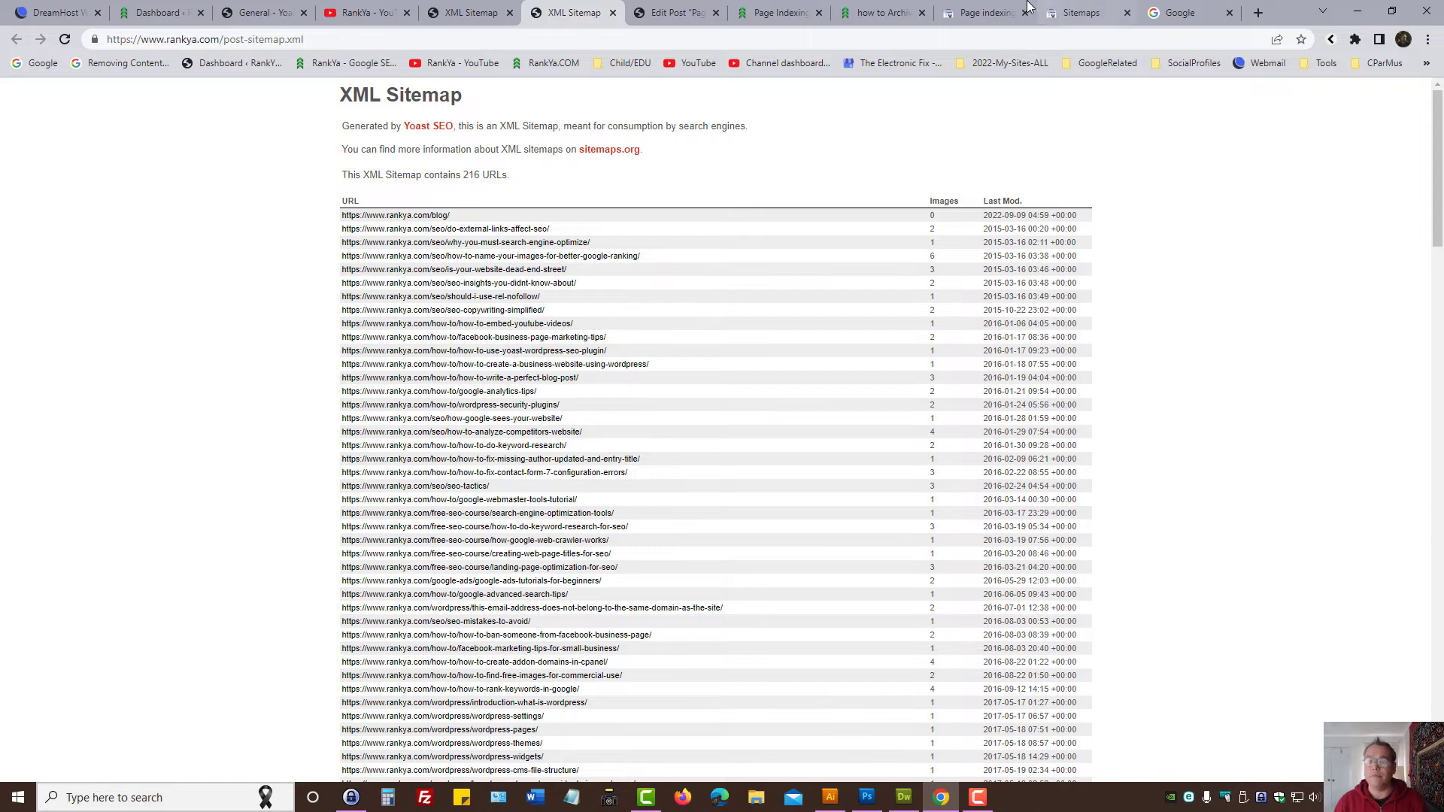
{"action": "left_click", "coordinate": [1001, 9]}
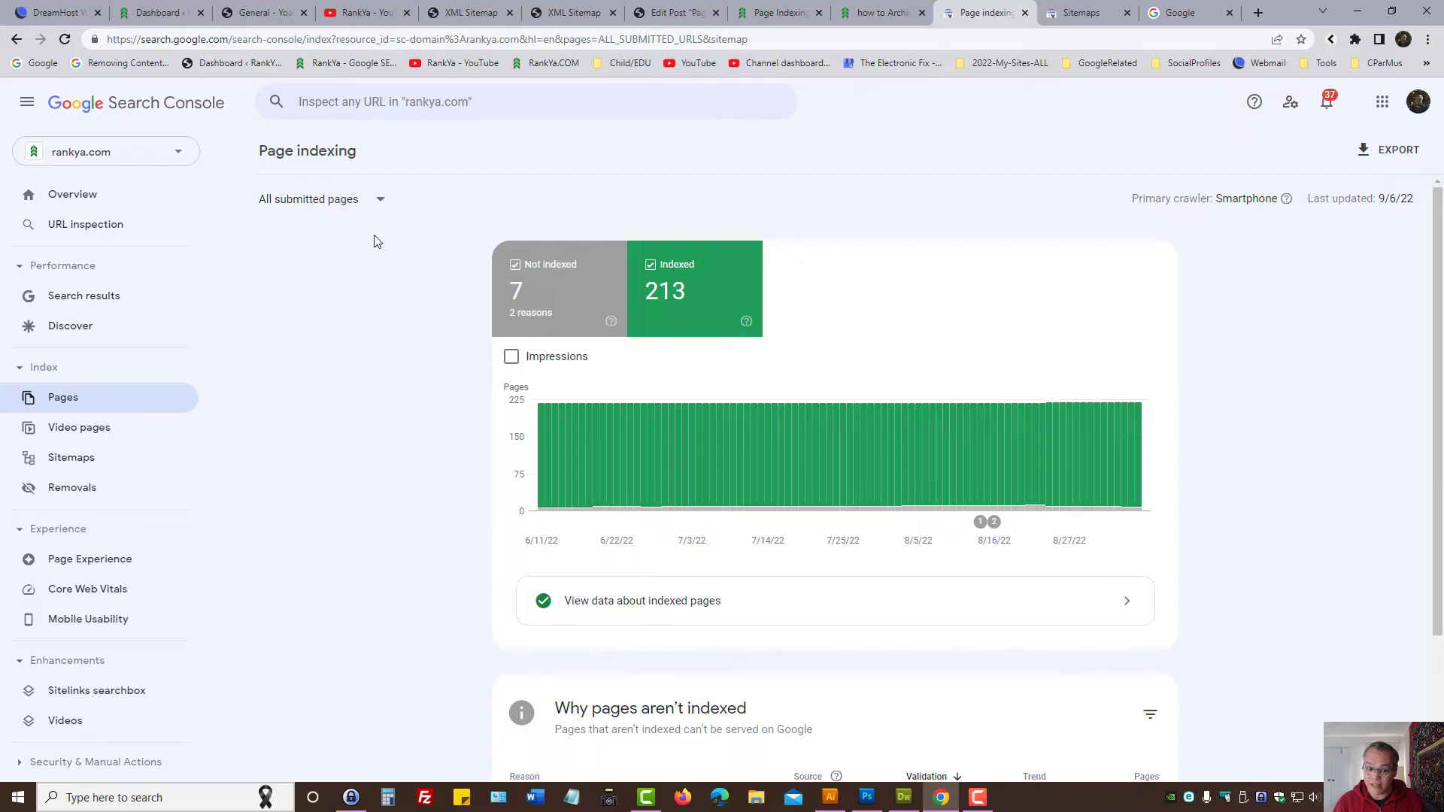
{"action": "left_click_drag", "start_coordinate": [258, 149], "coordinate": [368, 158]}
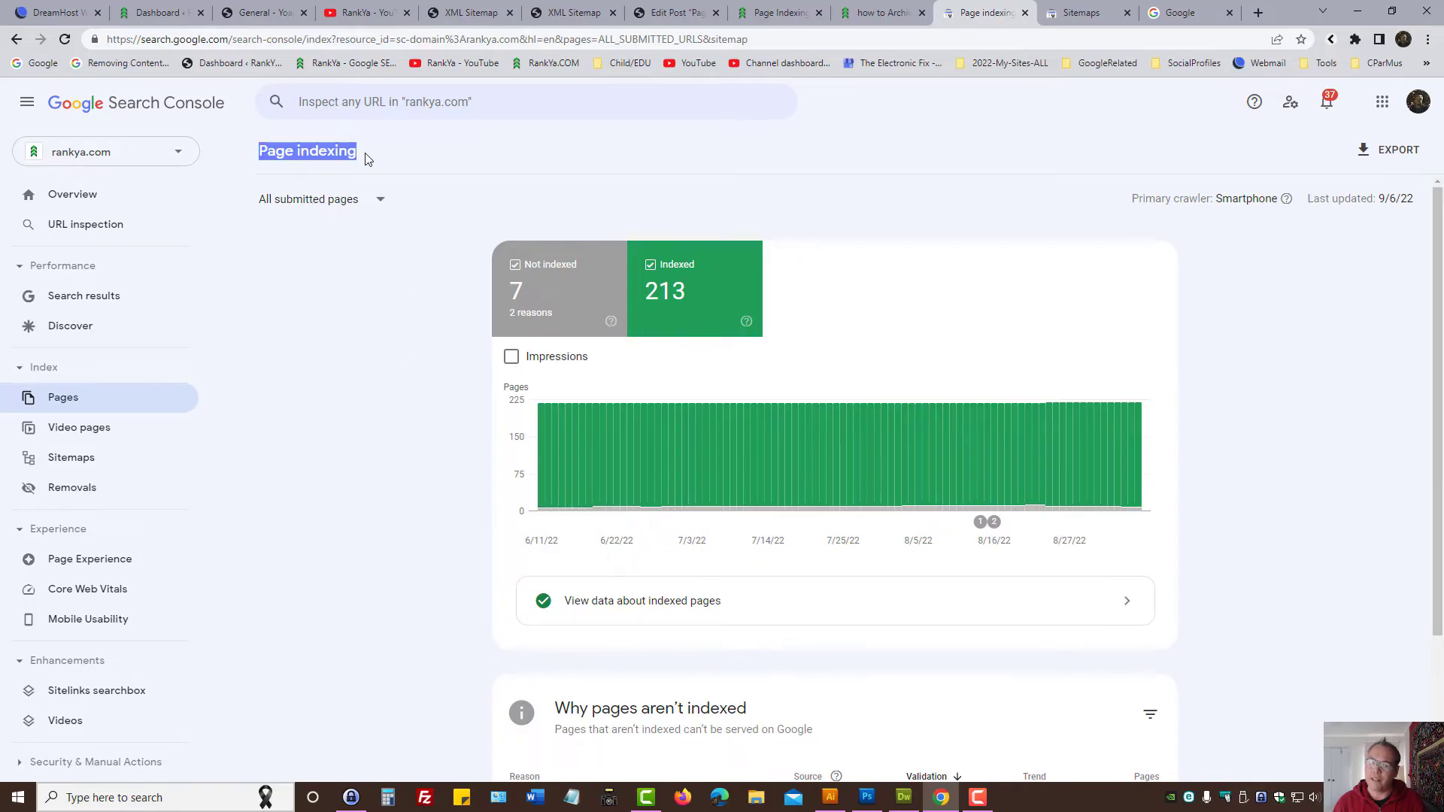
{"action": "scroll", "coordinate": [398, 398], "scroll_direction": "down", "scroll_amount": 2}
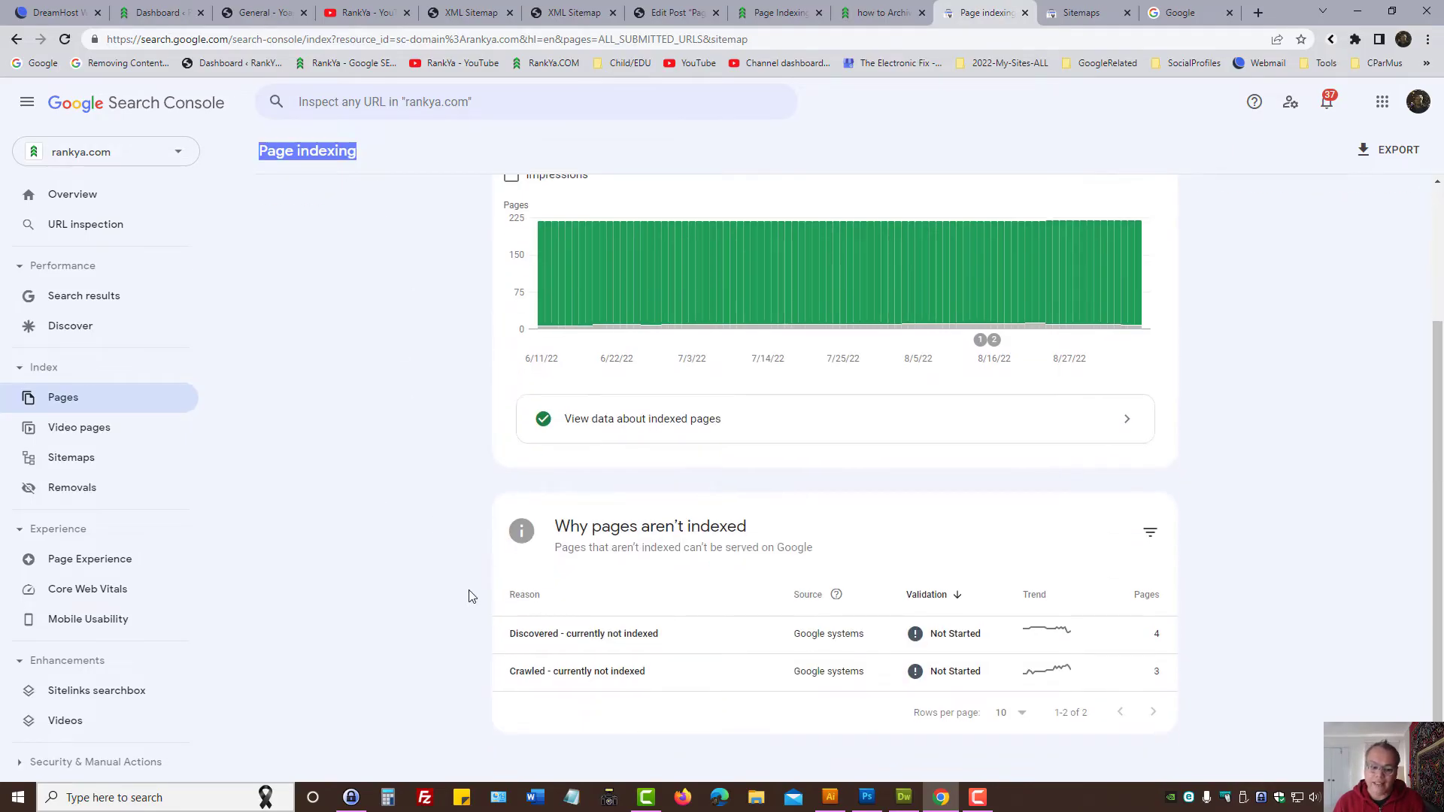
{"action": "left_click_drag", "start_coordinate": [474, 596], "coordinate": [670, 698]}
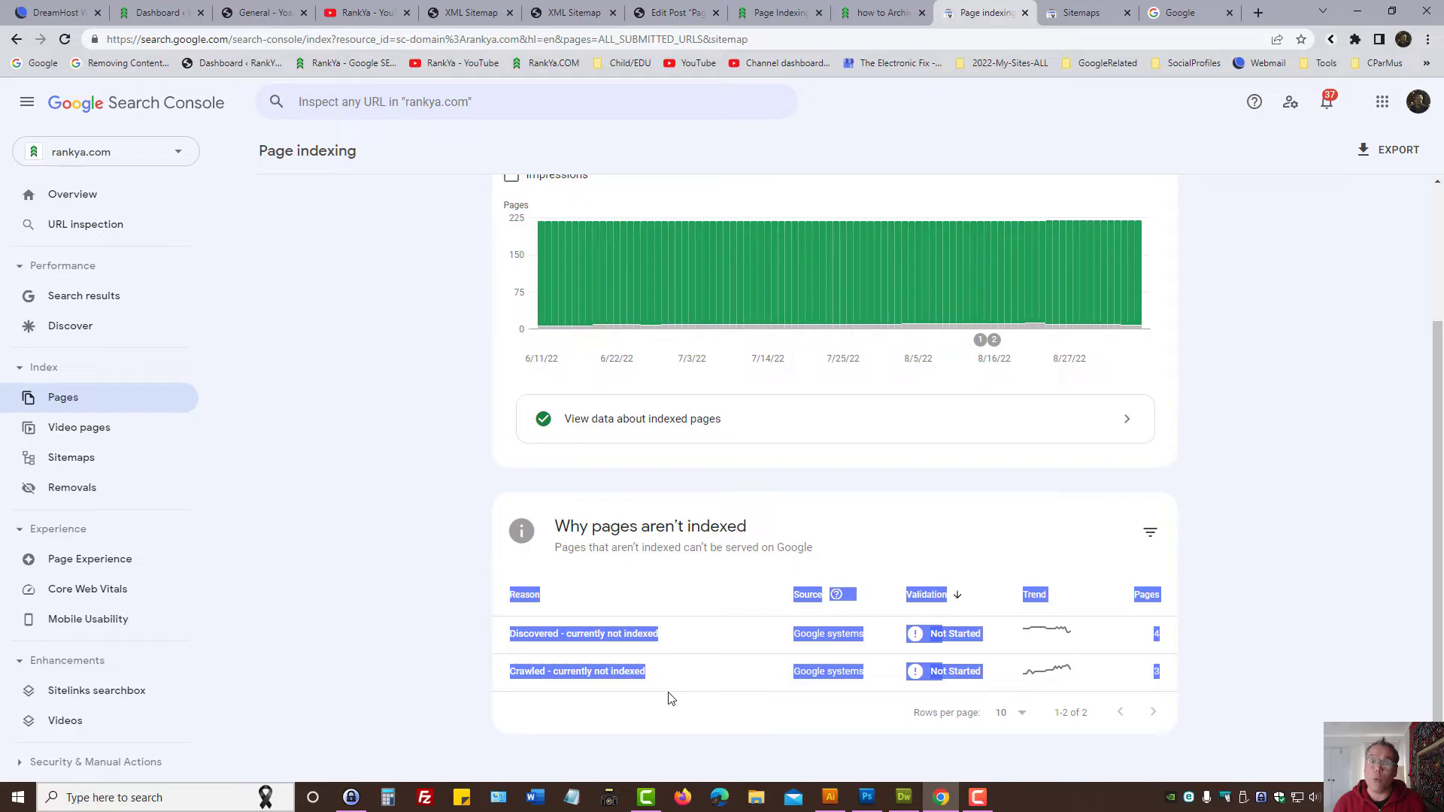
{"action": "left_click", "coordinate": [449, 649]}
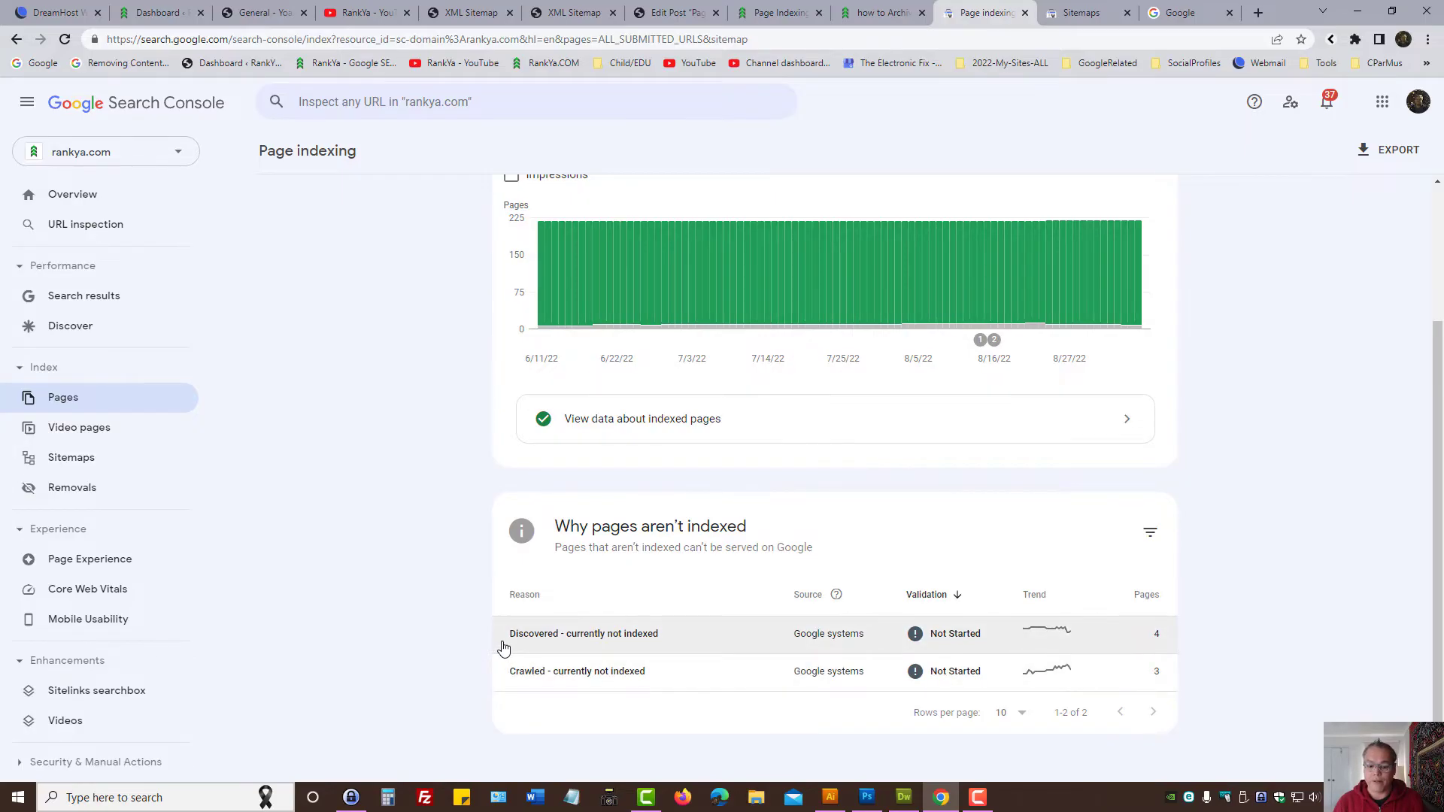
{"action": "scroll", "coordinate": [461, 494], "scroll_direction": "up", "scroll_amount": 2}
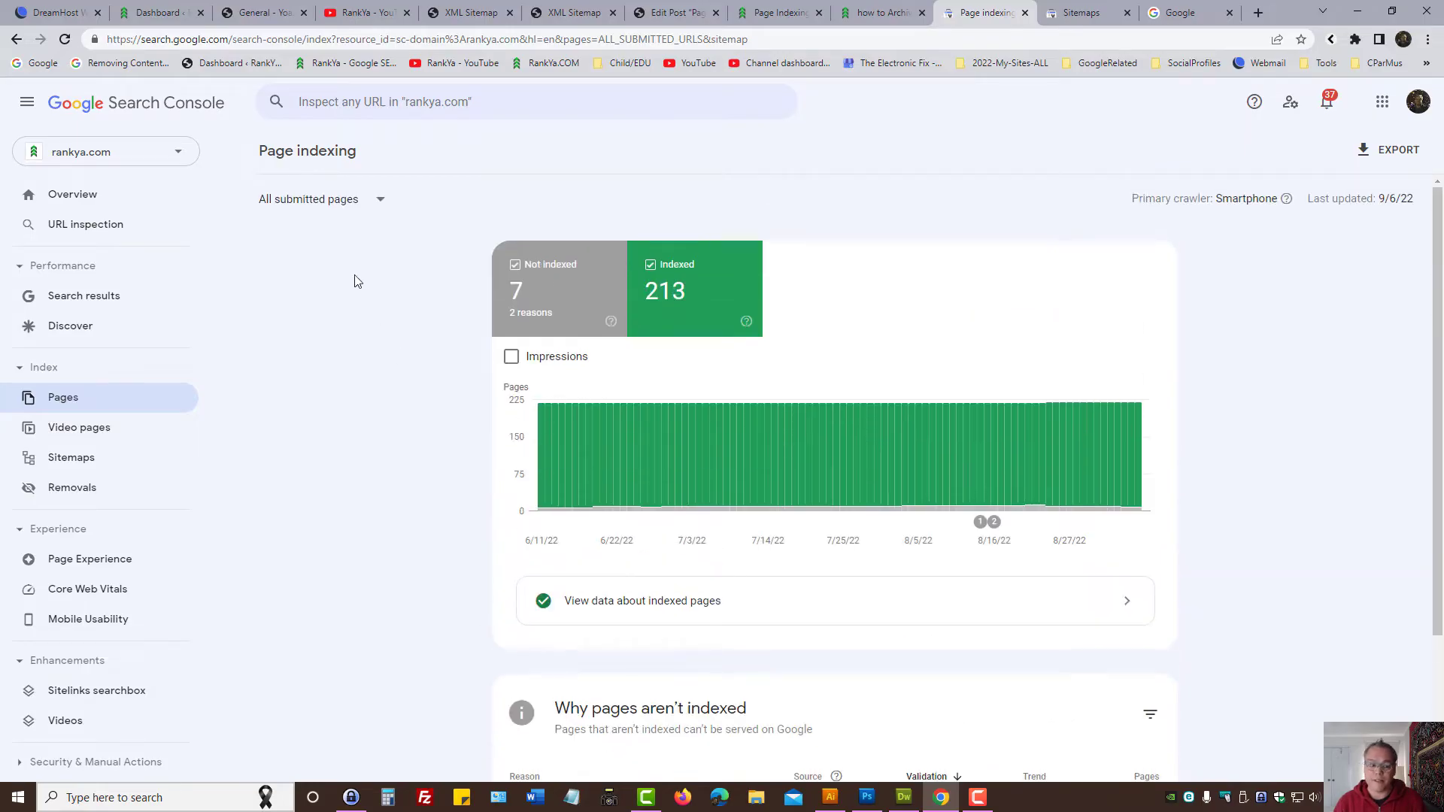
{"action": "left_click", "coordinate": [316, 201]}
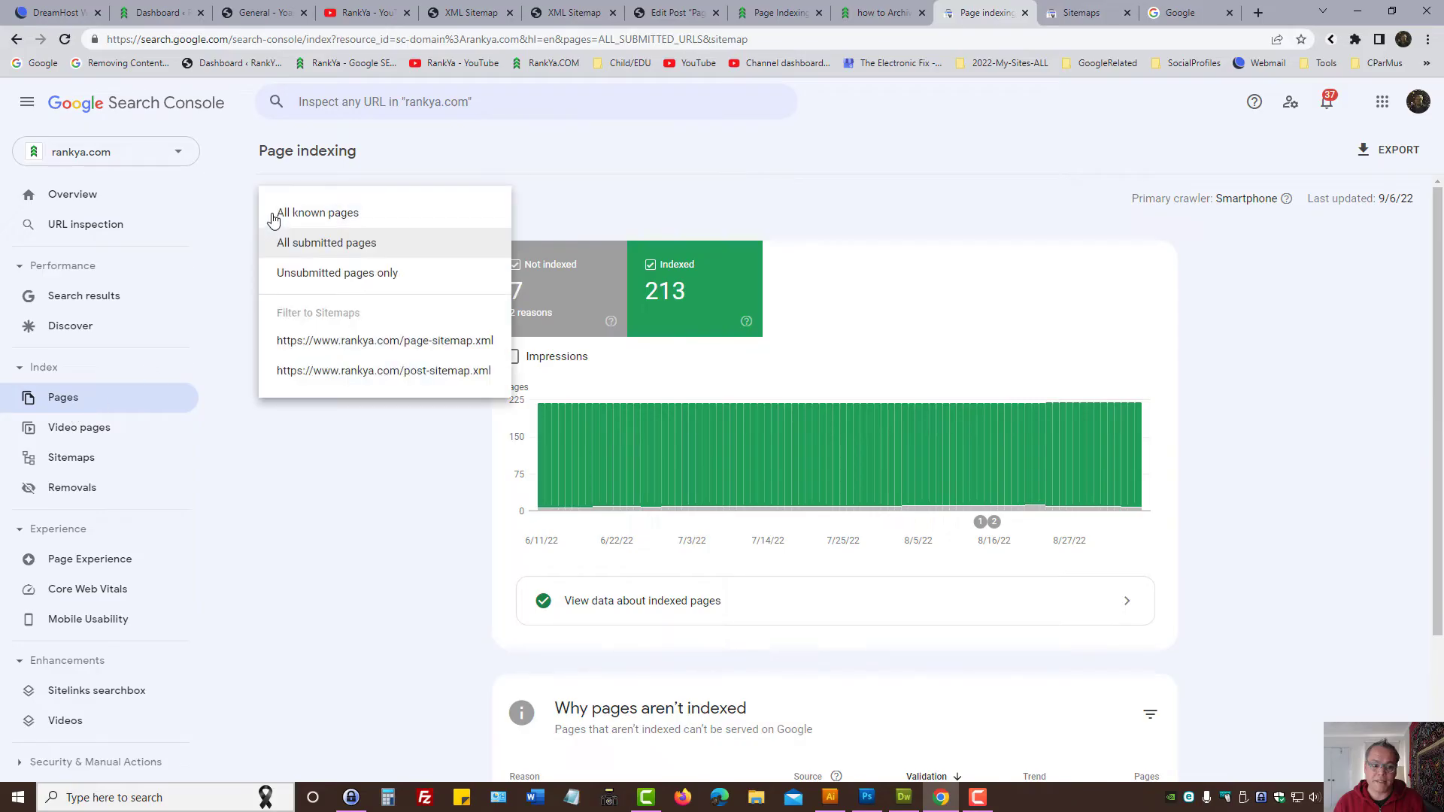
{"action": "left_click", "coordinate": [277, 213]}
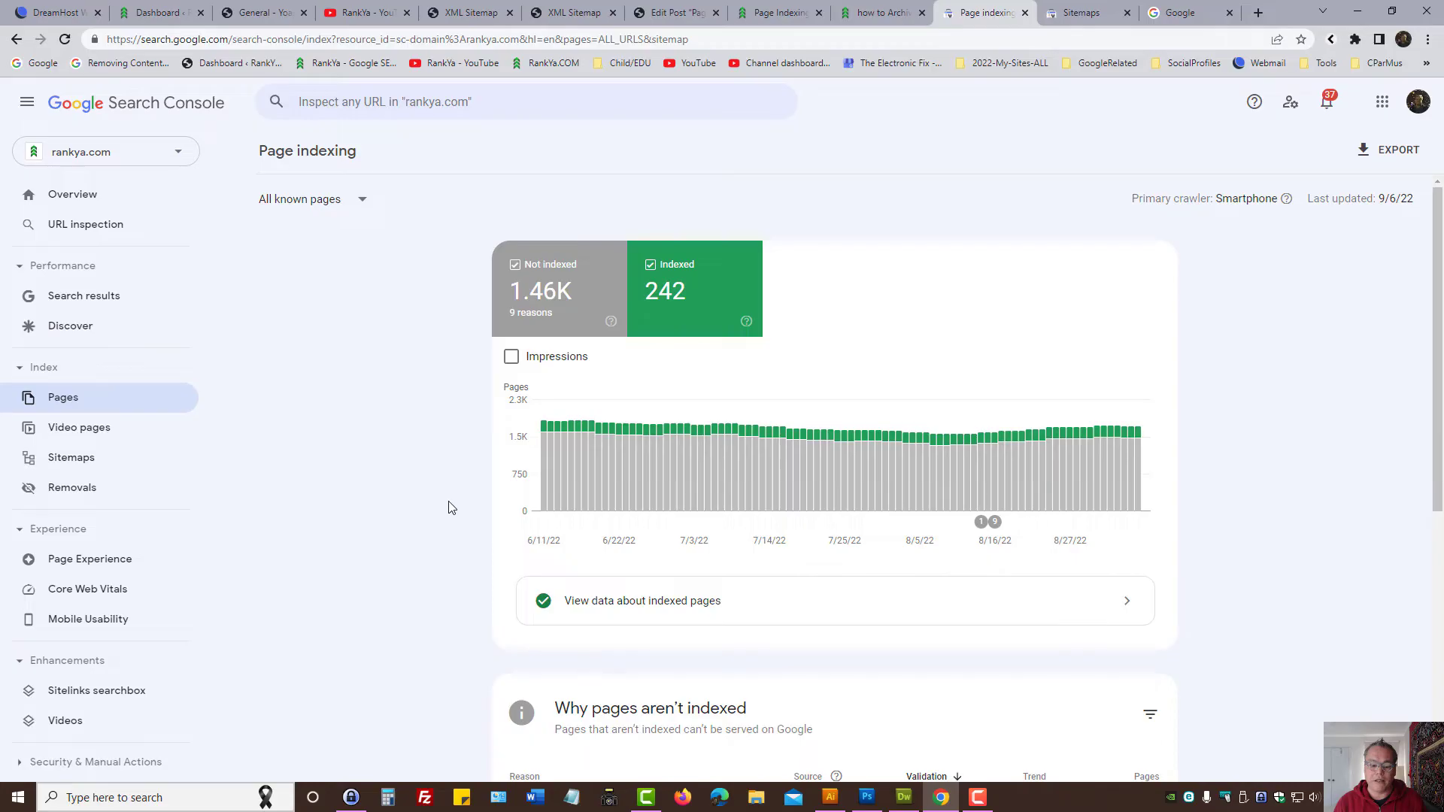
{"action": "scroll", "coordinate": [452, 507], "scroll_direction": "down", "scroll_amount": 5}
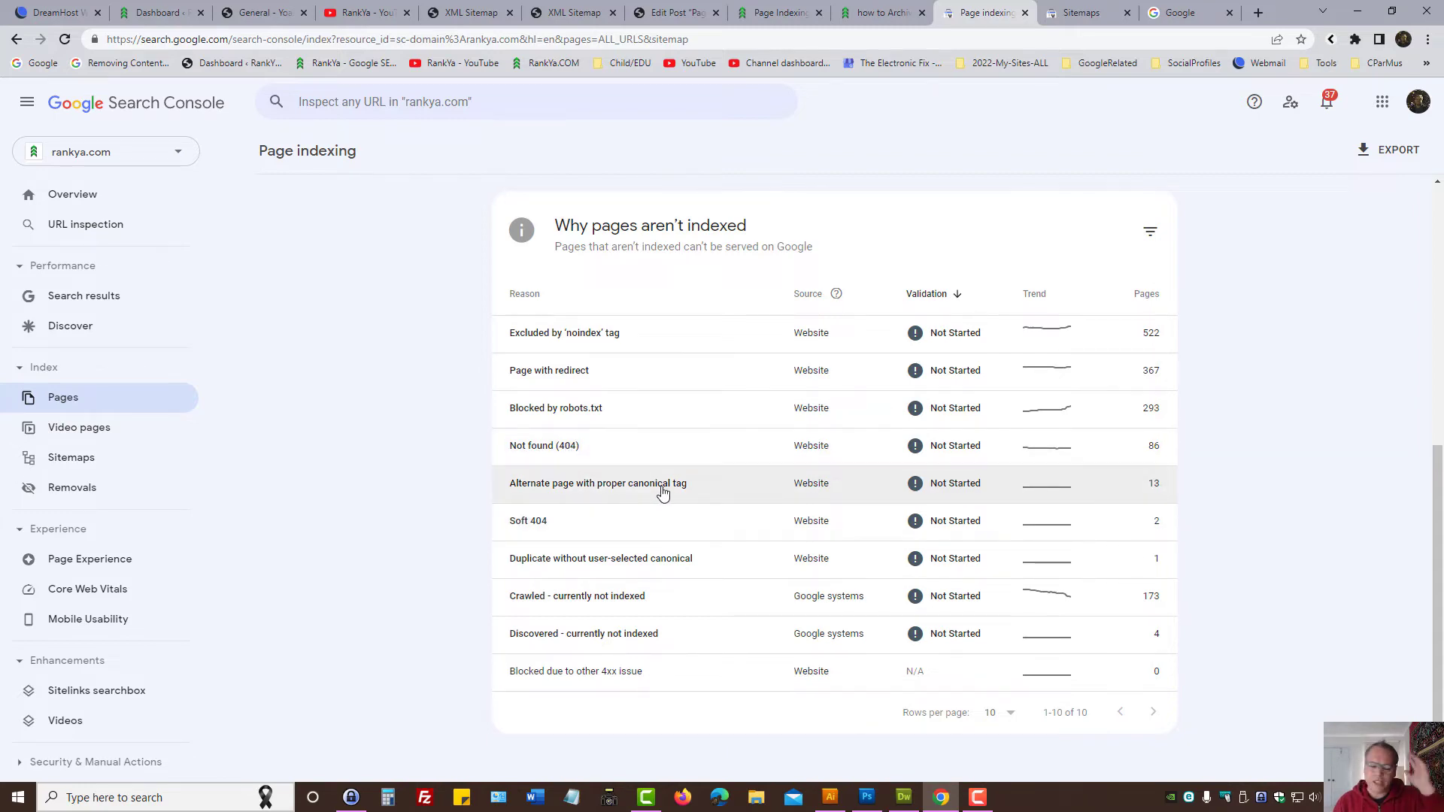
{"action": "scroll", "coordinate": [499, 485], "scroll_direction": "up", "scroll_amount": 5}
{"action": "scroll", "coordinate": [406, 440], "scroll_direction": "down", "scroll_amount": 3}
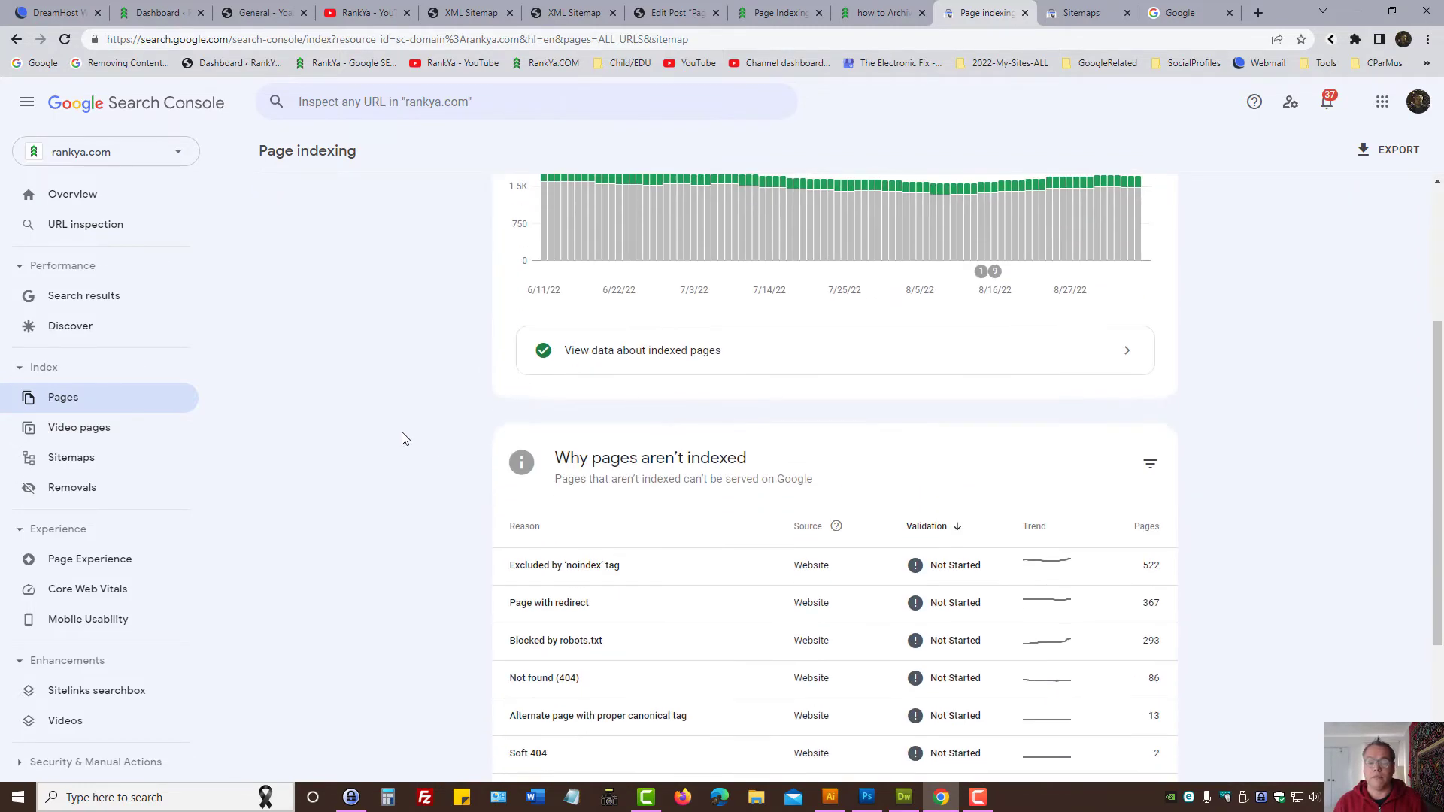
{"action": "scroll", "coordinate": [406, 438], "scroll_direction": "up", "scroll_amount": 3}
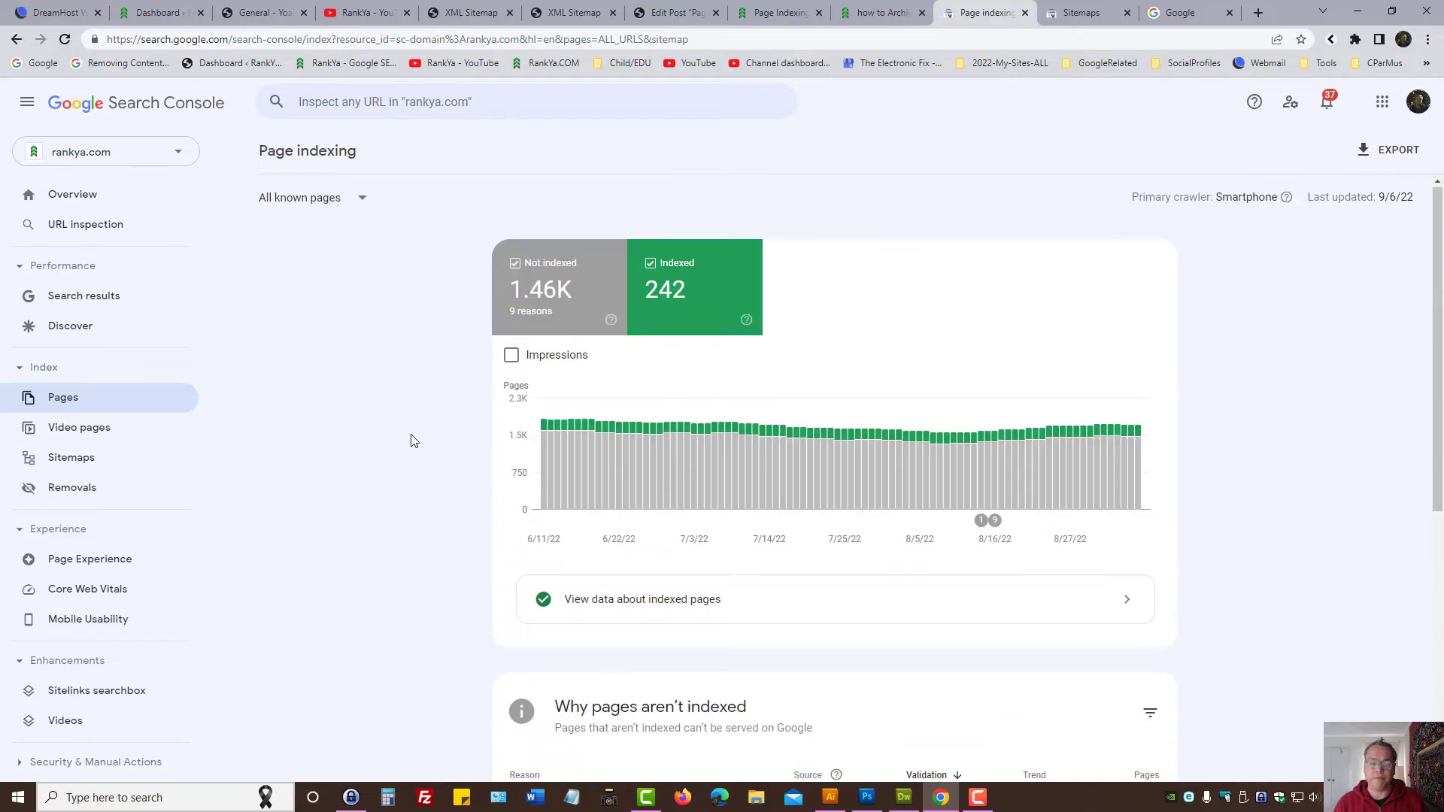
{"action": "left_click", "coordinate": [303, 197]}
{"action": "left_click", "coordinate": [306, 250]}
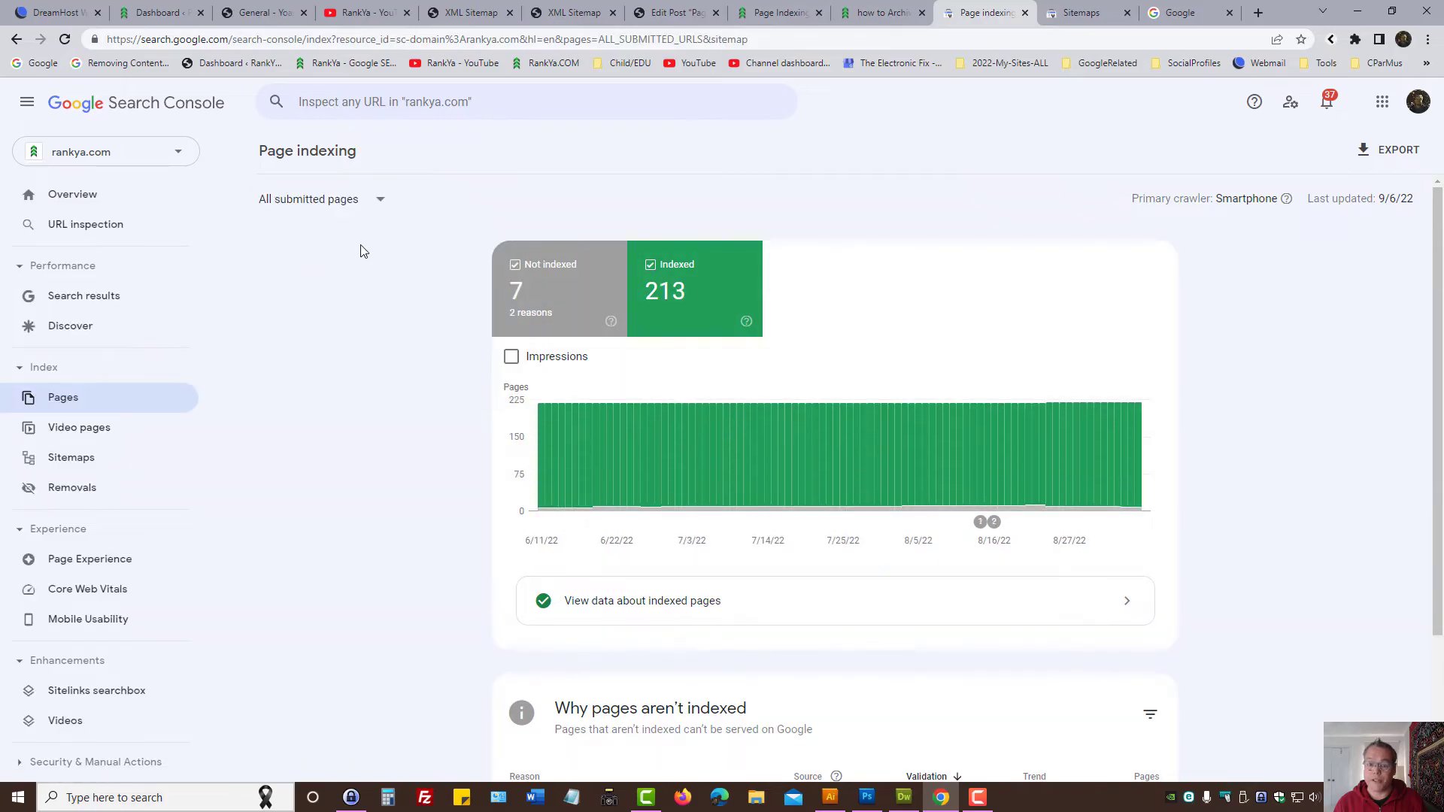
- Highlight the 'Discovered - currently not indexed' reason, then switch to the rankya.com Page Indexing article
{"action": "scroll", "coordinate": [370, 460], "scroll_direction": "down", "scroll_amount": 3}
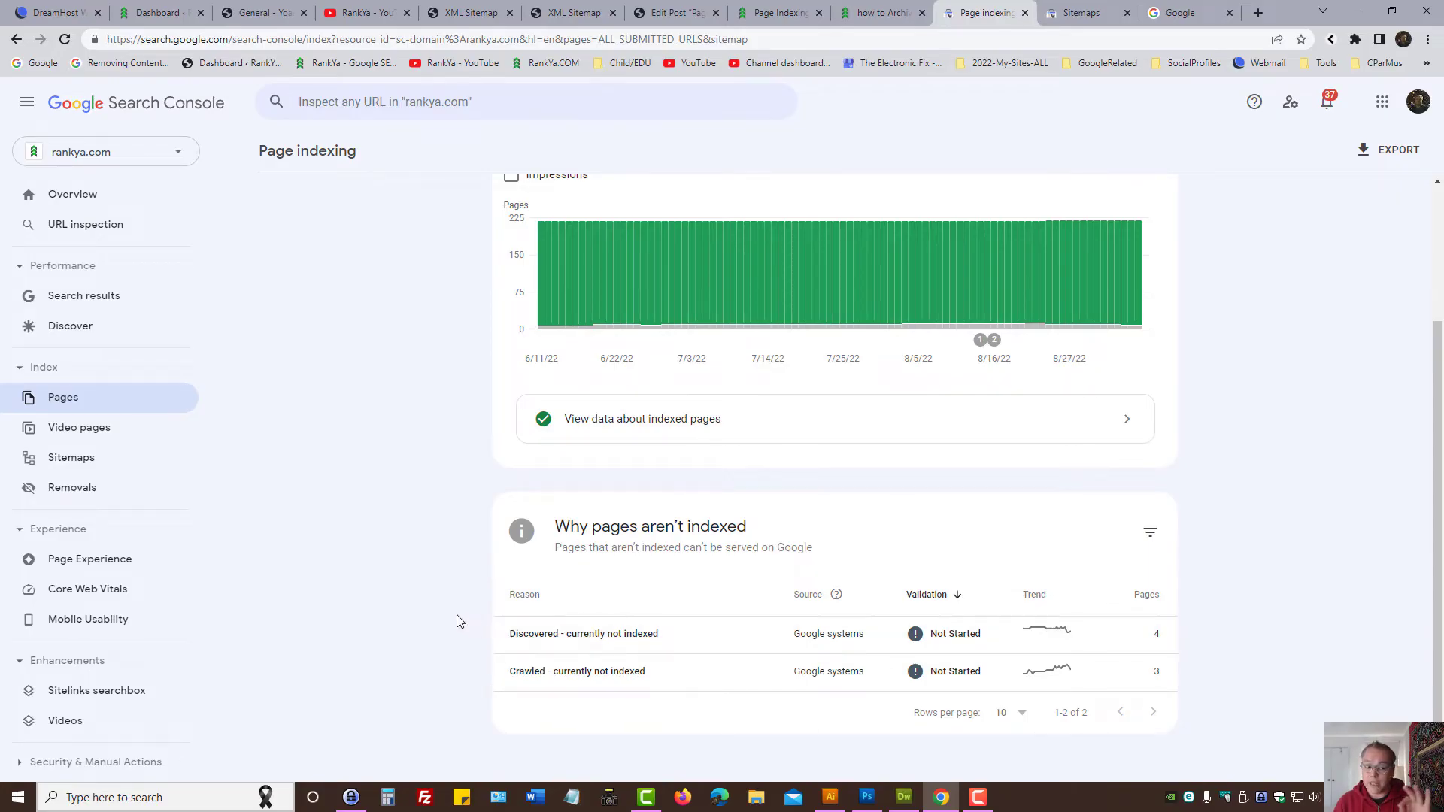
{"action": "left_click_drag", "start_coordinate": [494, 635], "coordinate": [673, 640]}
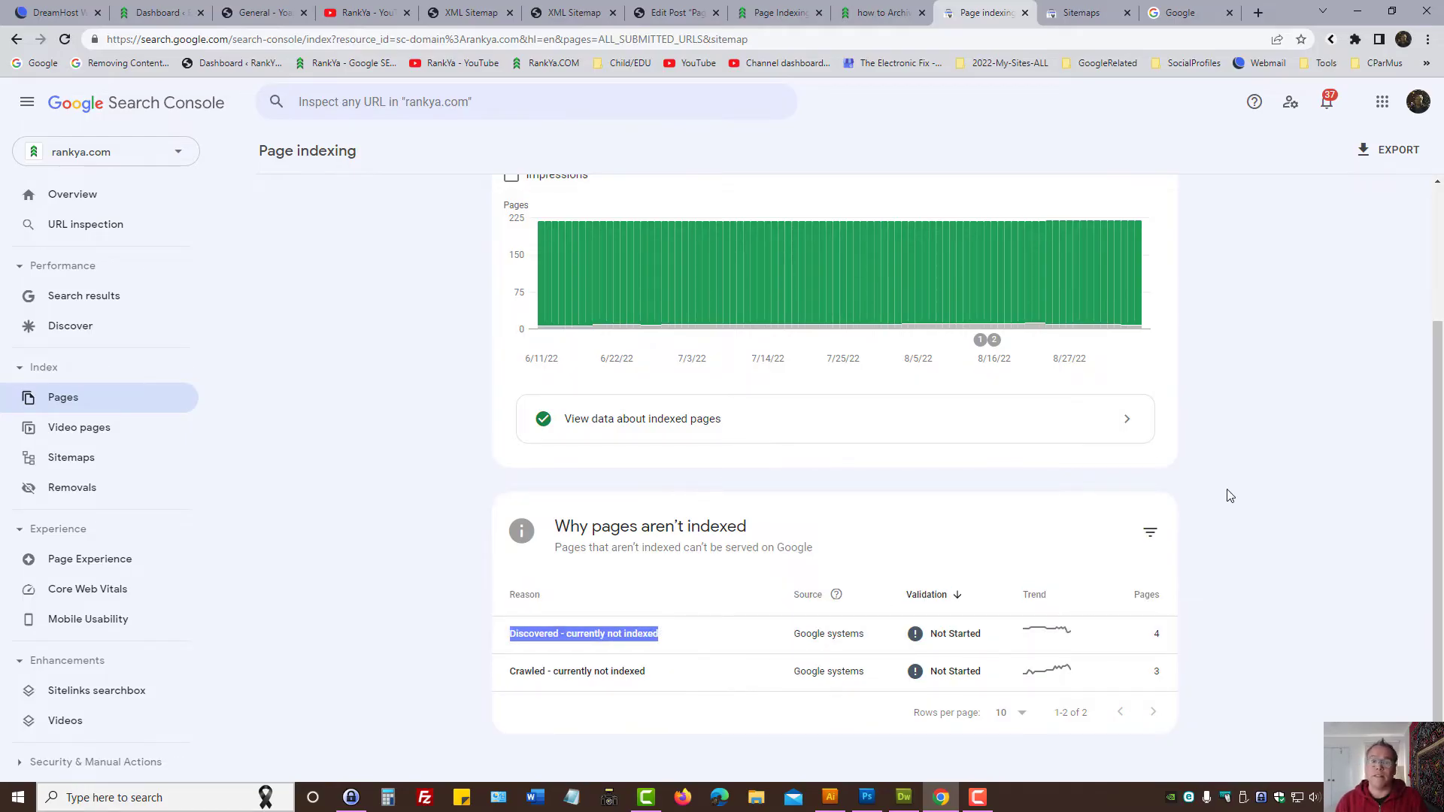
{"action": "left_click", "coordinate": [780, 12]}
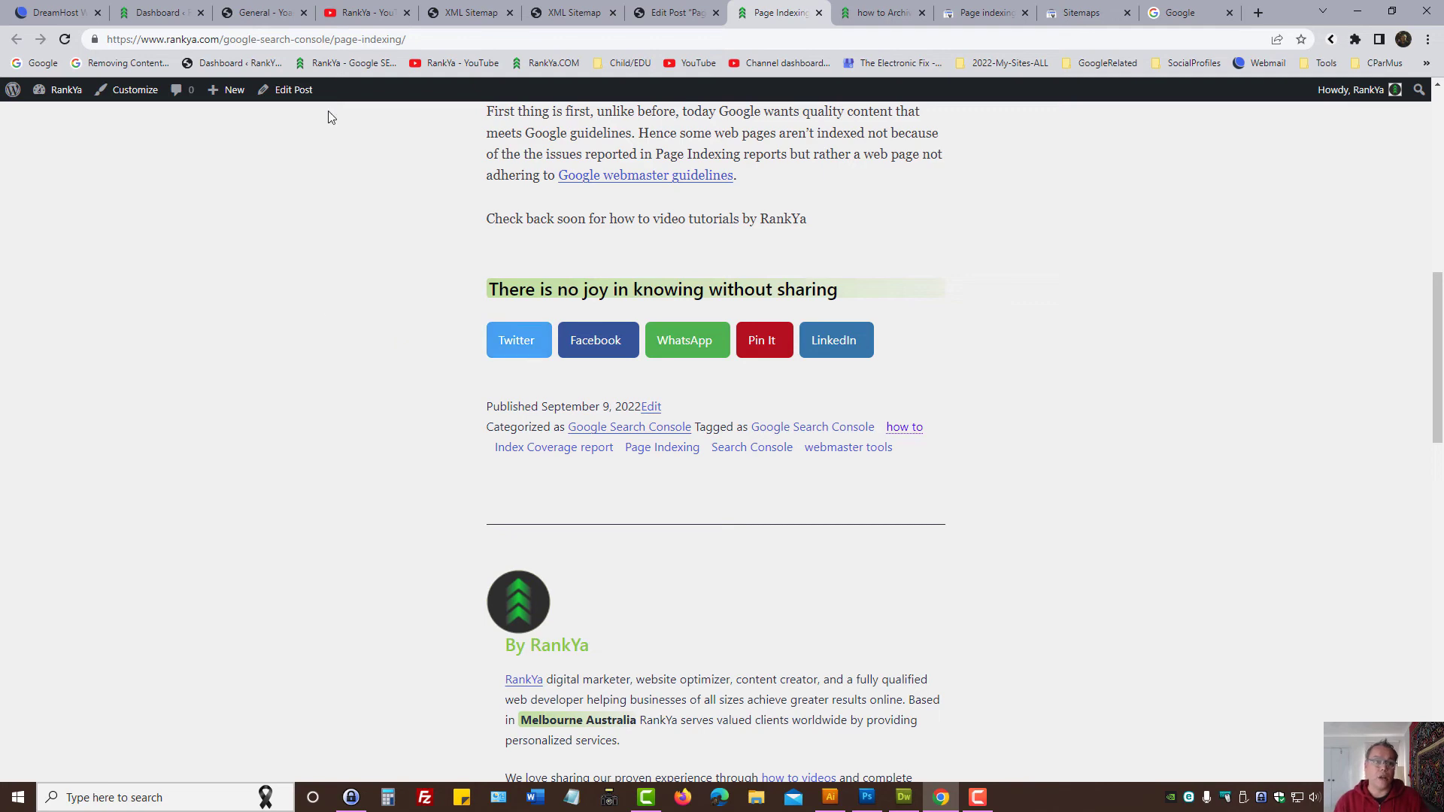
- View the Page Indexing article's source with Ctrl+U, select all of it, and return to Search Console
{"action": "left_click", "coordinate": [256, 39]}
{"action": "scroll", "coordinate": [257, 377], "scroll_direction": "up", "scroll_amount": 20}
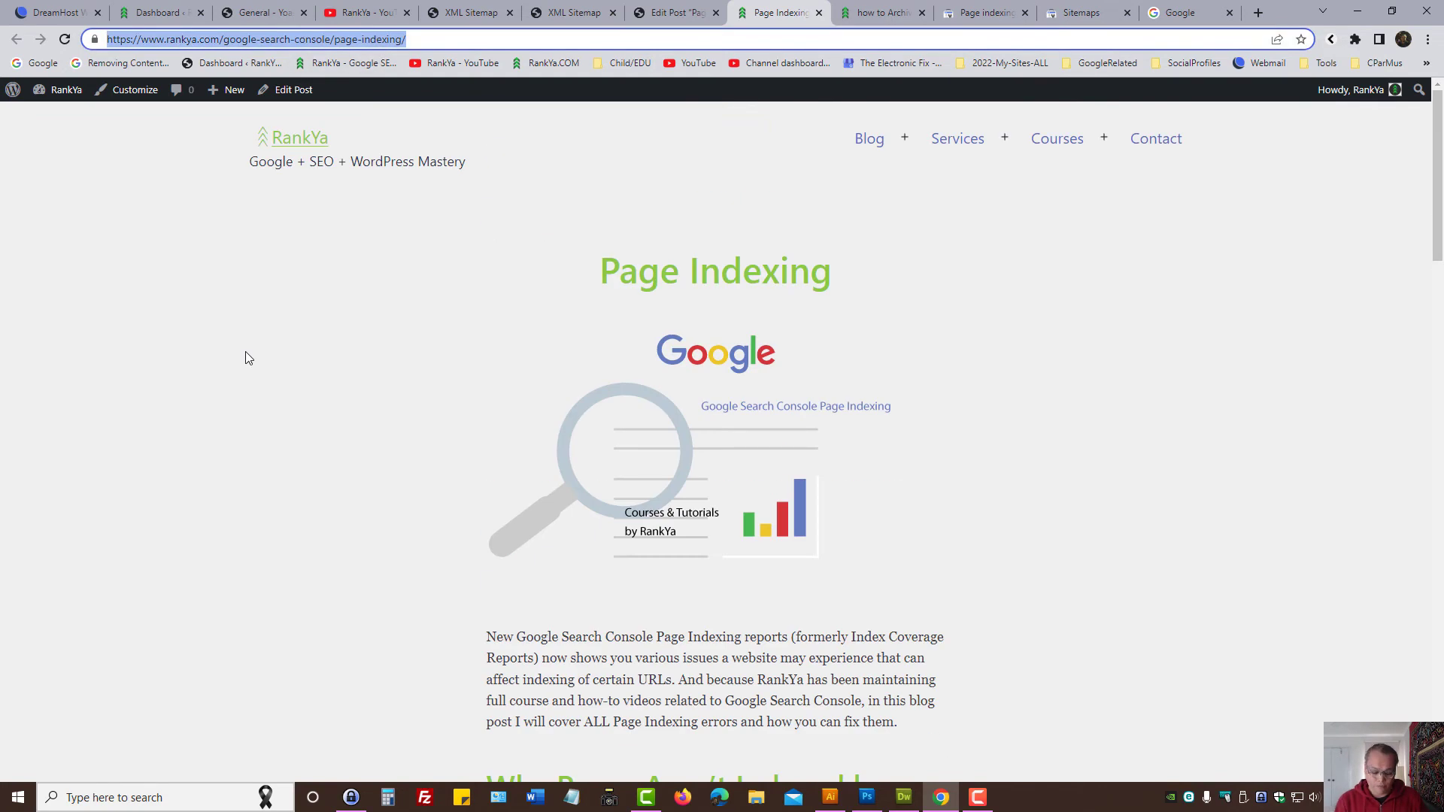
{"action": "key", "text": "ctrl+u"}
{"action": "right_click", "coordinate": [197, 309]}
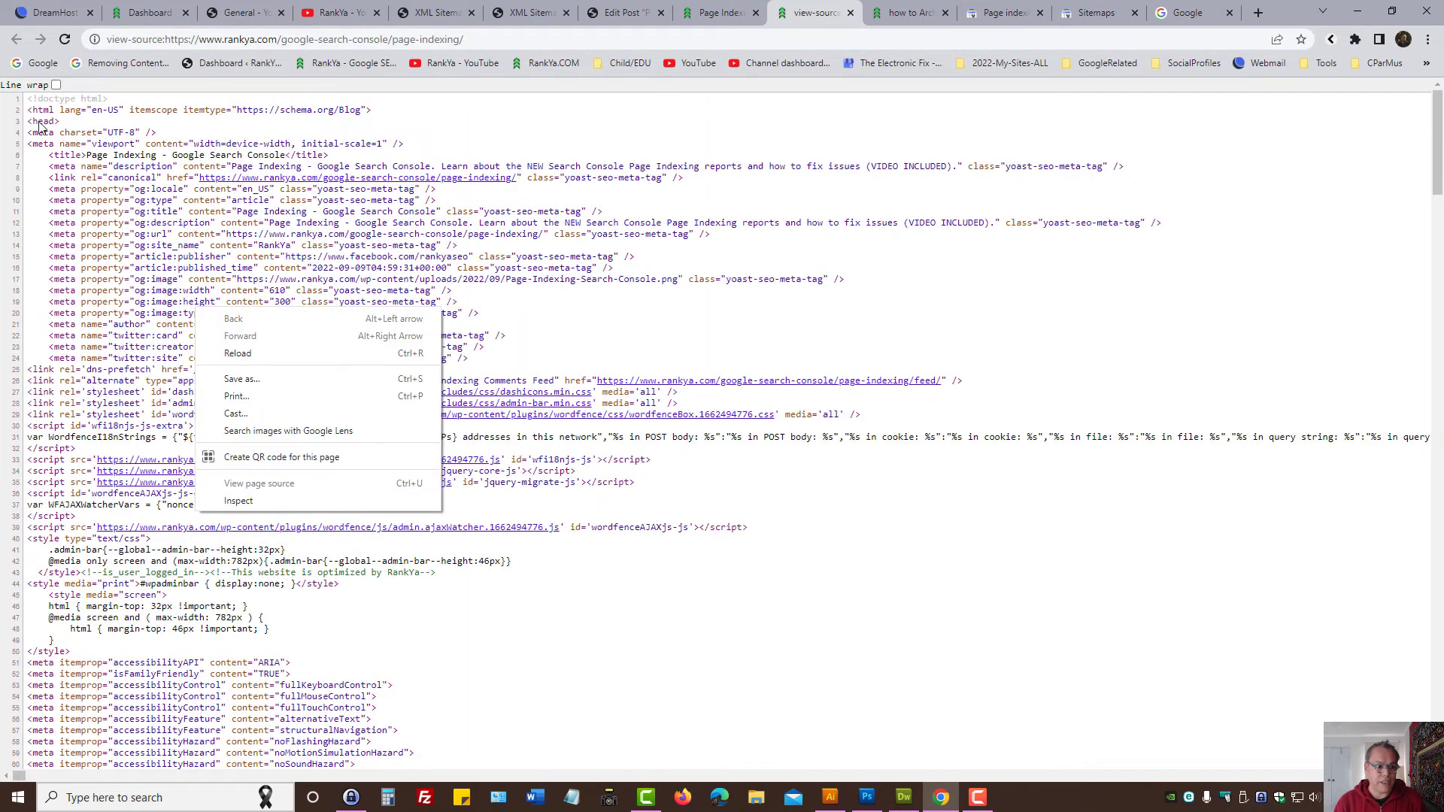
{"action": "key", "text": "ctrl+a"}
{"action": "scroll", "coordinate": [722, 421], "scroll_direction": "down", "scroll_amount": 20}
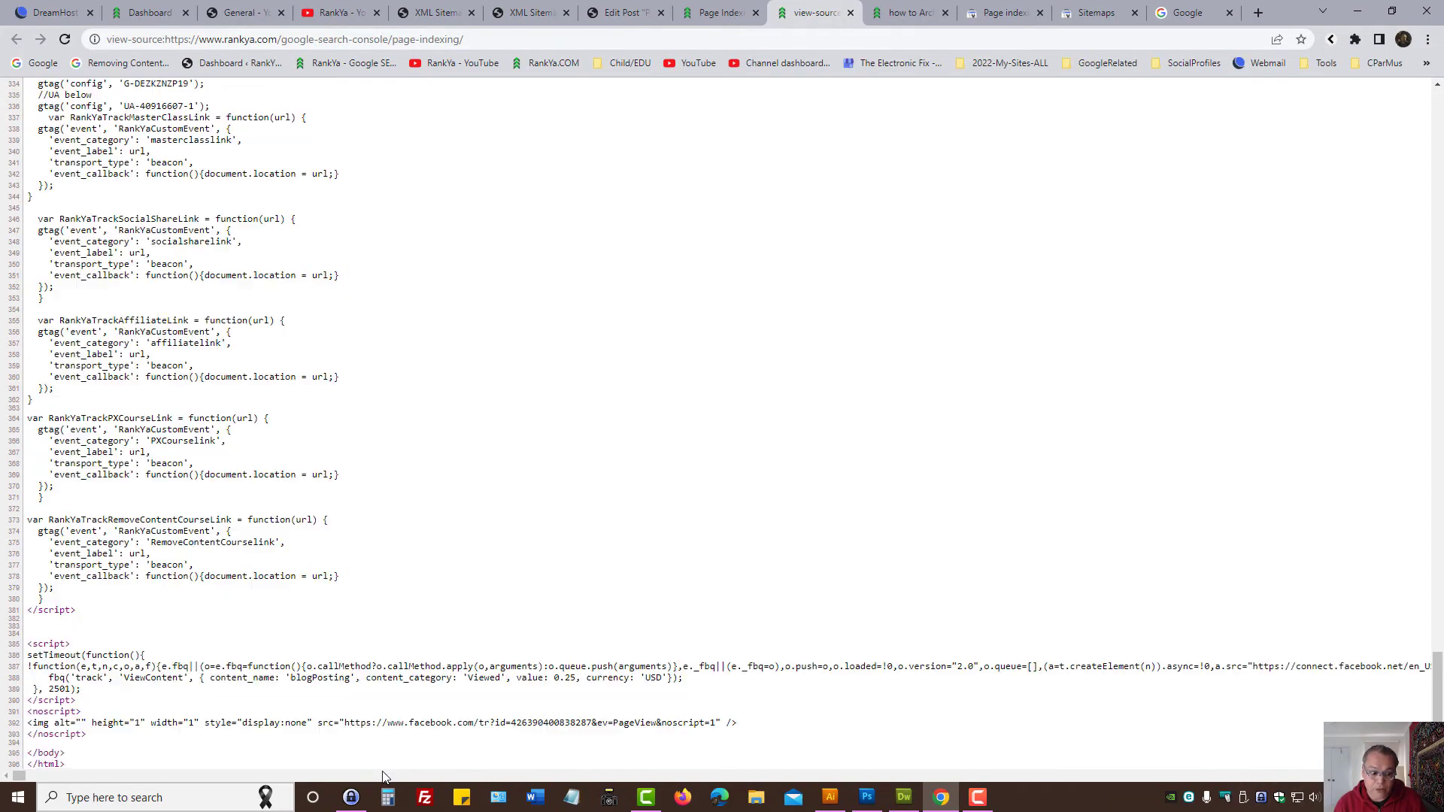
{"action": "key", "text": "ctrl+a"}
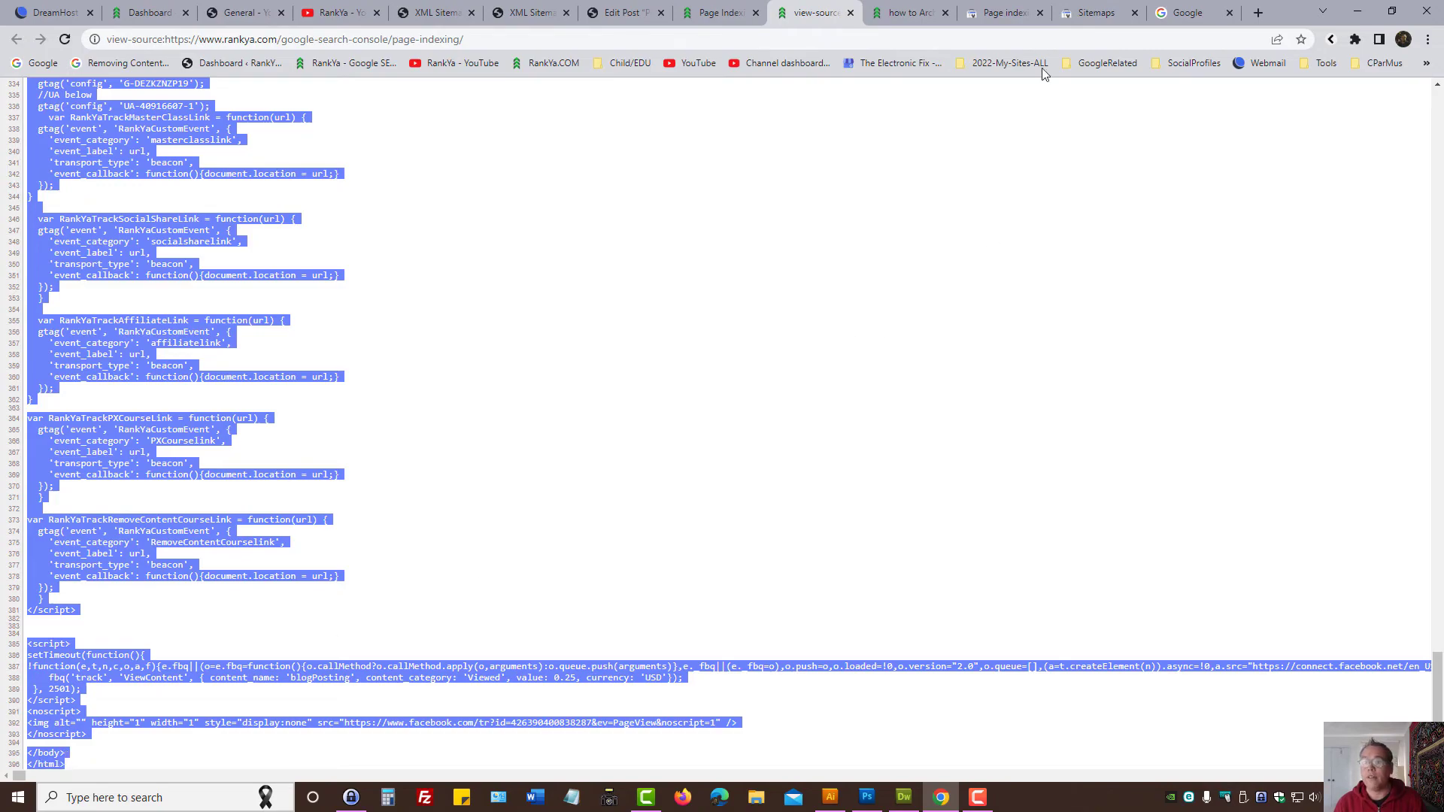
{"action": "left_click", "coordinate": [1004, 13]}
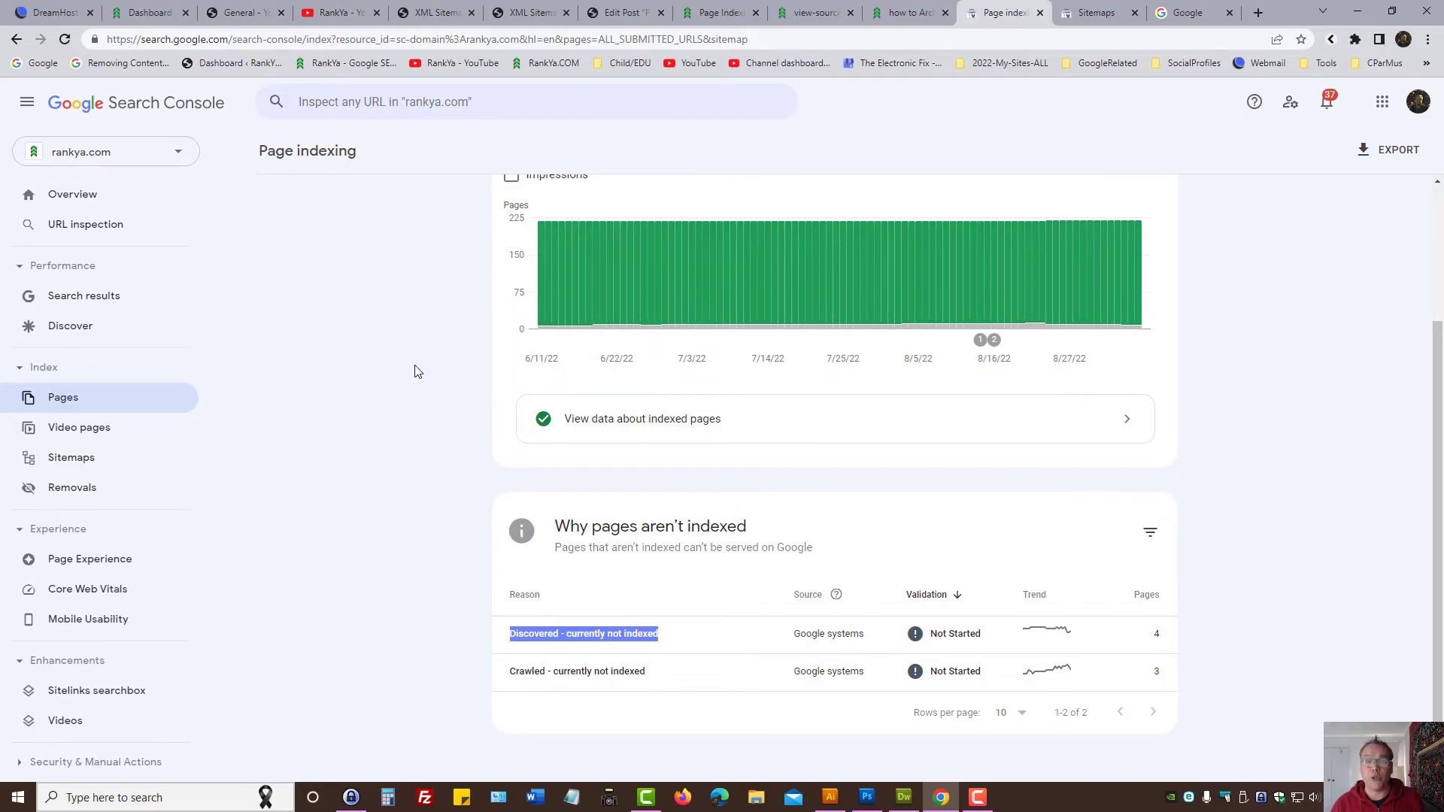
- From the Page Indexing article's Latest Posts footer, open the SEO Tips 2023 post in a new tab
{"action": "left_click", "coordinate": [741, 6]}
{"action": "scroll", "coordinate": [696, 467], "scroll_direction": "down", "scroll_amount": 20}
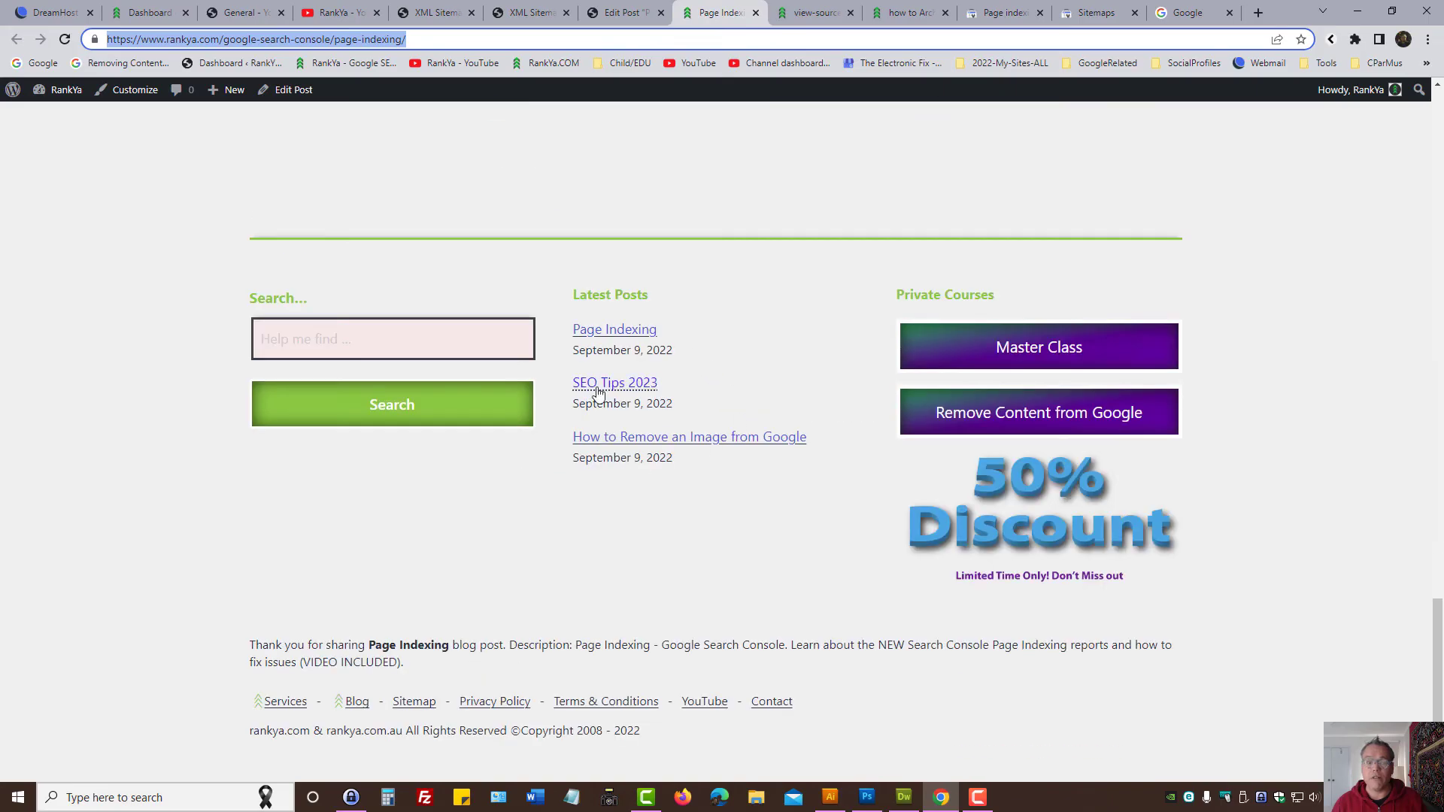
{"action": "left_click", "coordinate": [598, 387]}
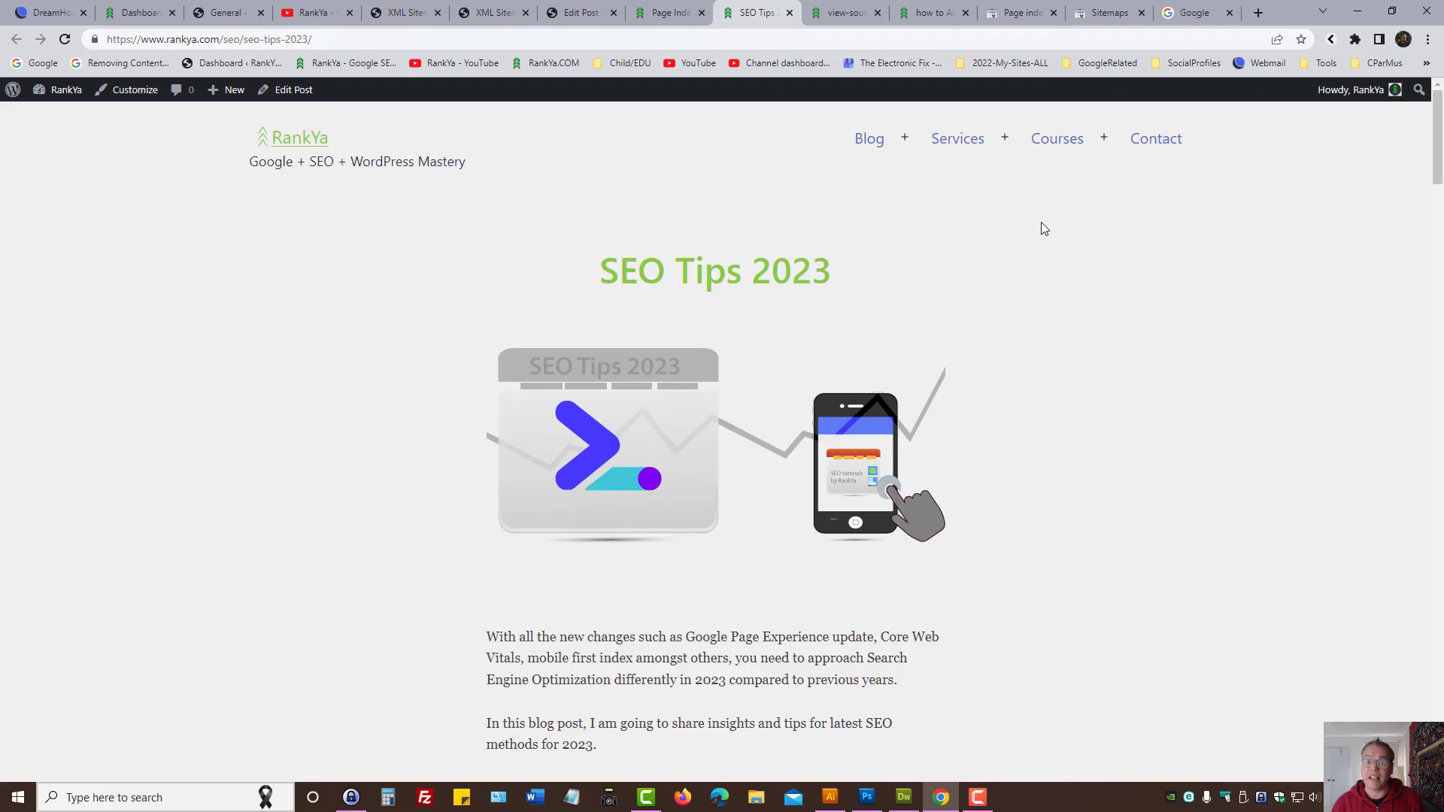
- Set the indexing filter to All known pages, then open Sitemaps listing page-sitemap.xml and post-sitemap.xml
{"action": "left_click", "coordinate": [1060, 8]}
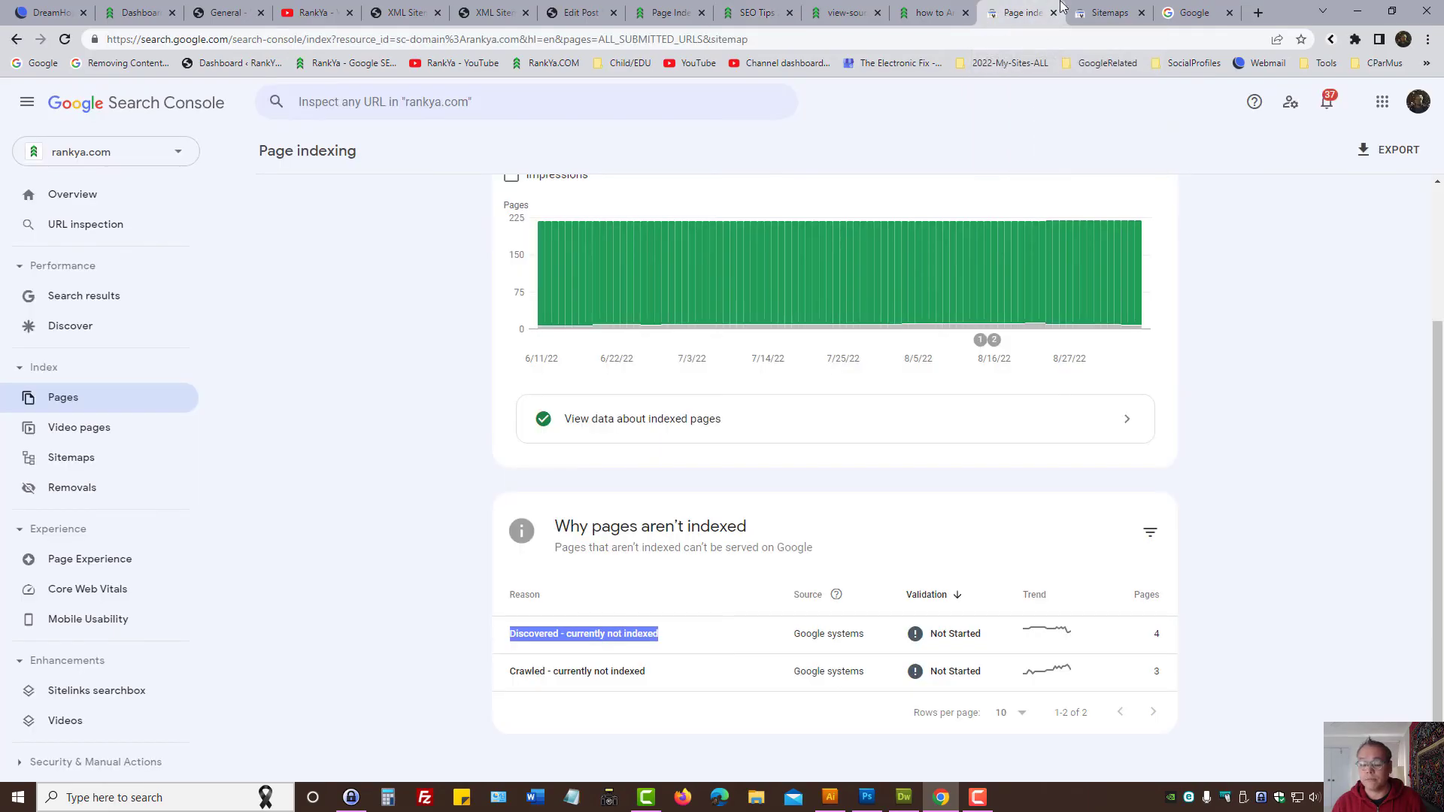
{"action": "left_click_drag", "start_coordinate": [558, 529], "coordinate": [761, 539]}
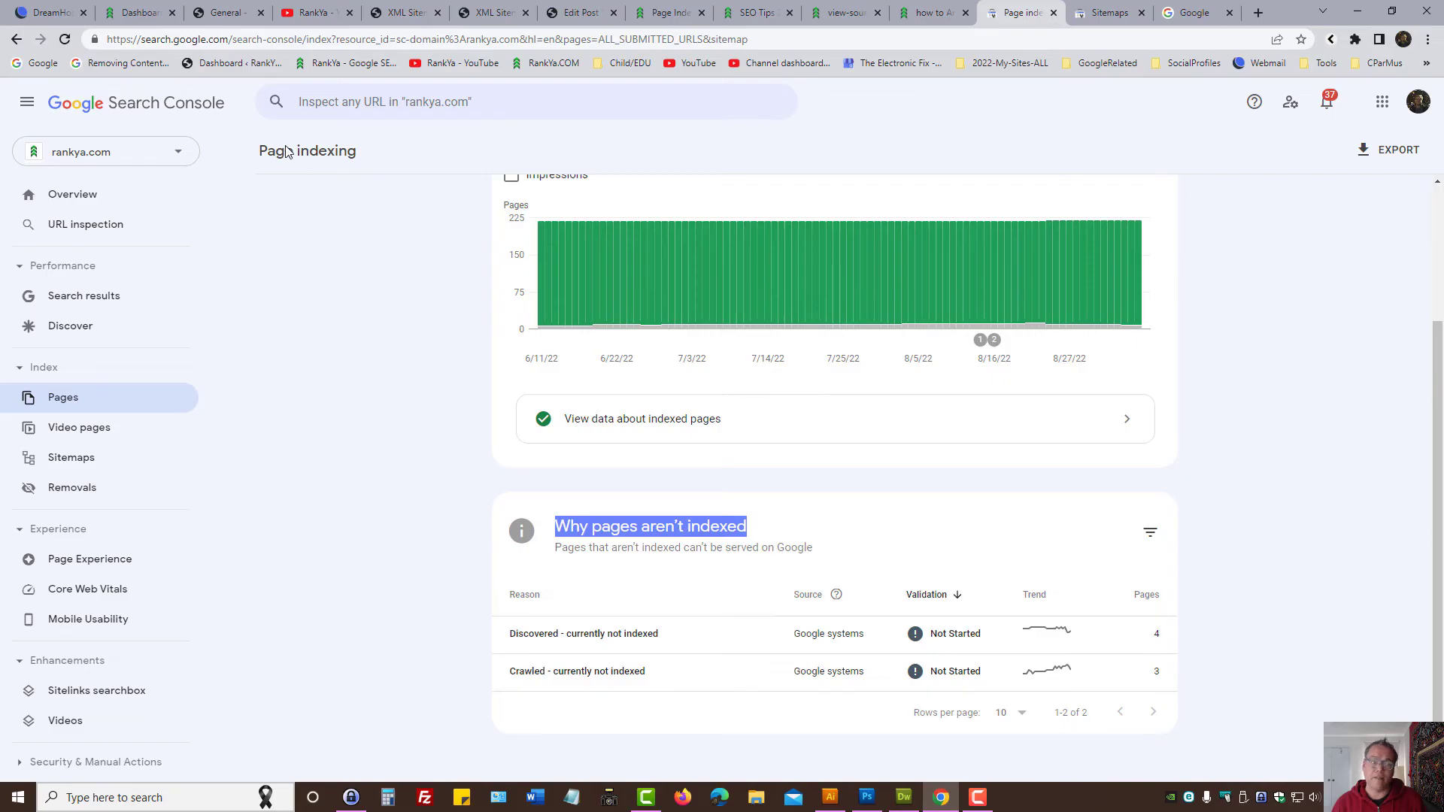
{"action": "scroll", "coordinate": [353, 241], "scroll_direction": "up", "scroll_amount": 3}
{"action": "left_click", "coordinate": [306, 197]}
{"action": "left_click", "coordinate": [303, 214]}
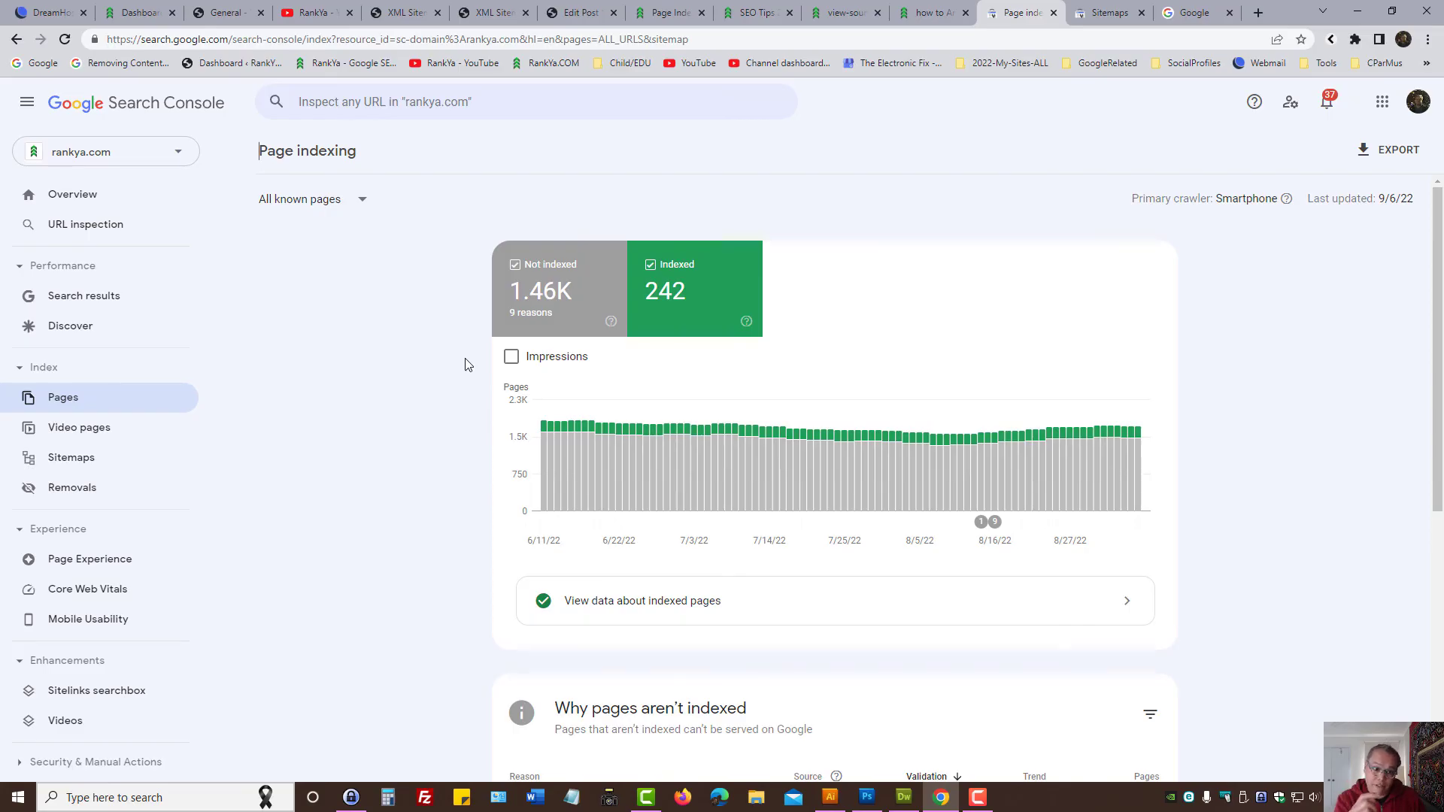
{"action": "left_click", "coordinate": [87, 458], "text": "ctrl"}
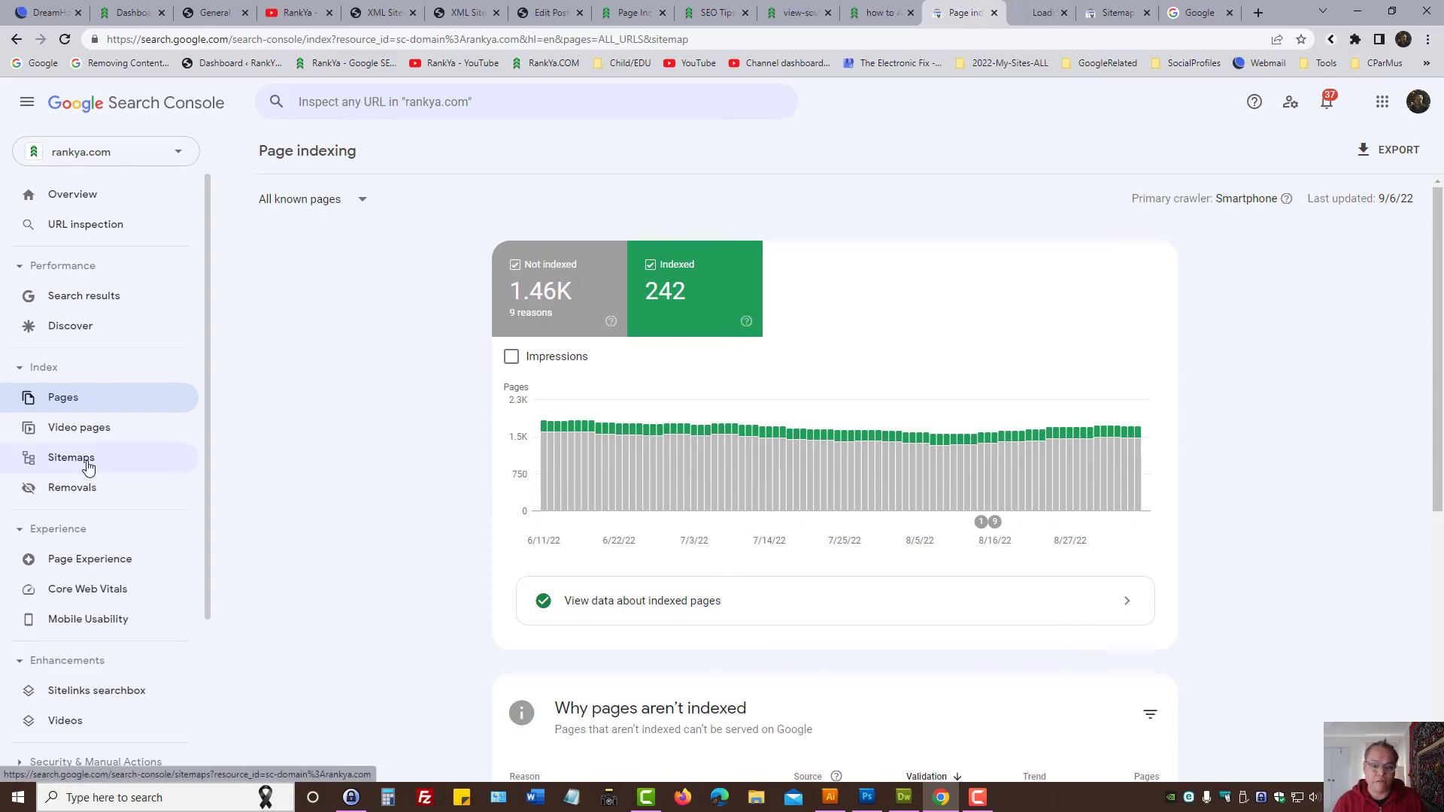
{"action": "left_click", "coordinate": [1042, 10]}
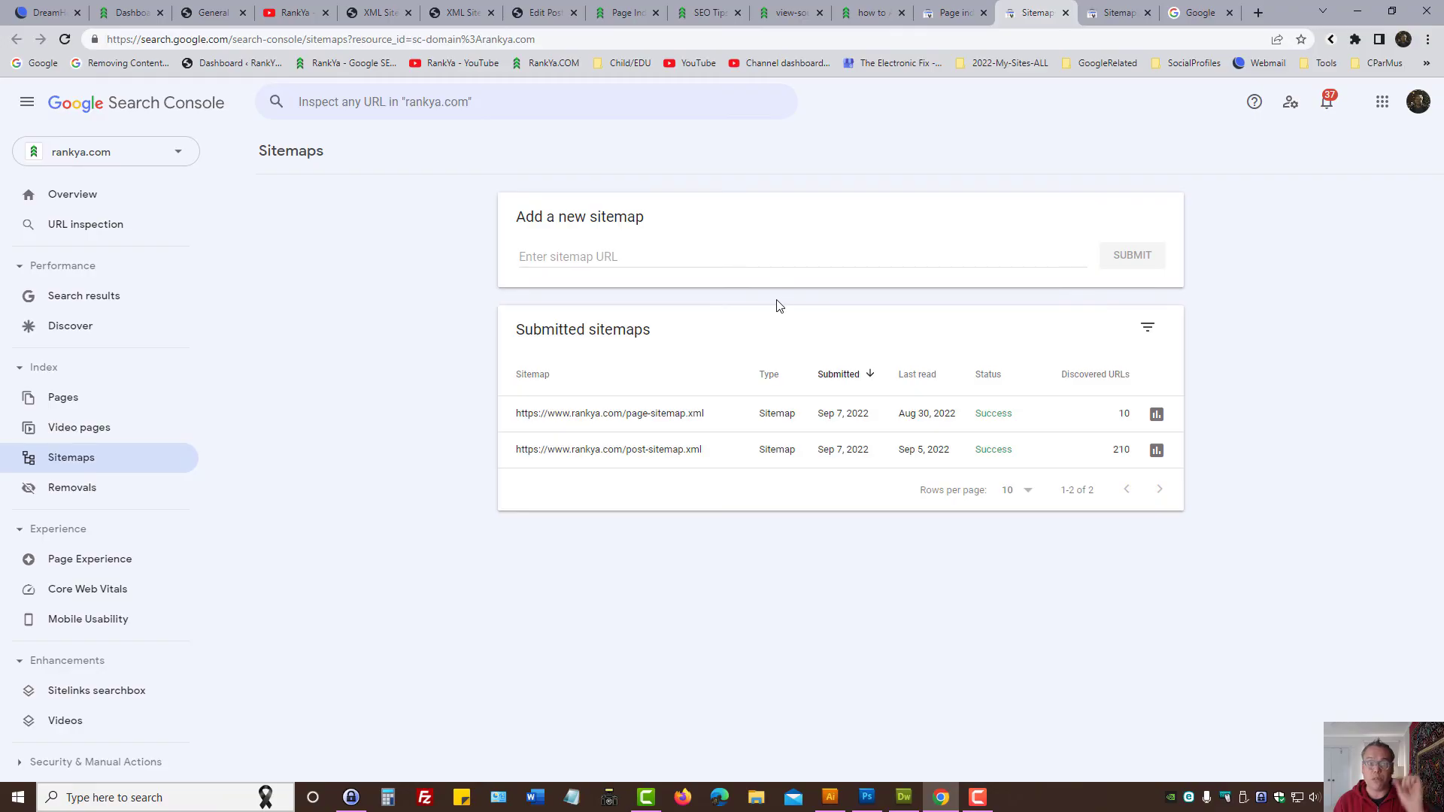
- Look over the post sitemap's URL listing, then go back to the Page indexing report
{"action": "left_click", "coordinate": [459, 13]}
{"action": "left_click_drag", "start_coordinate": [340, 199], "coordinate": [579, 651]}
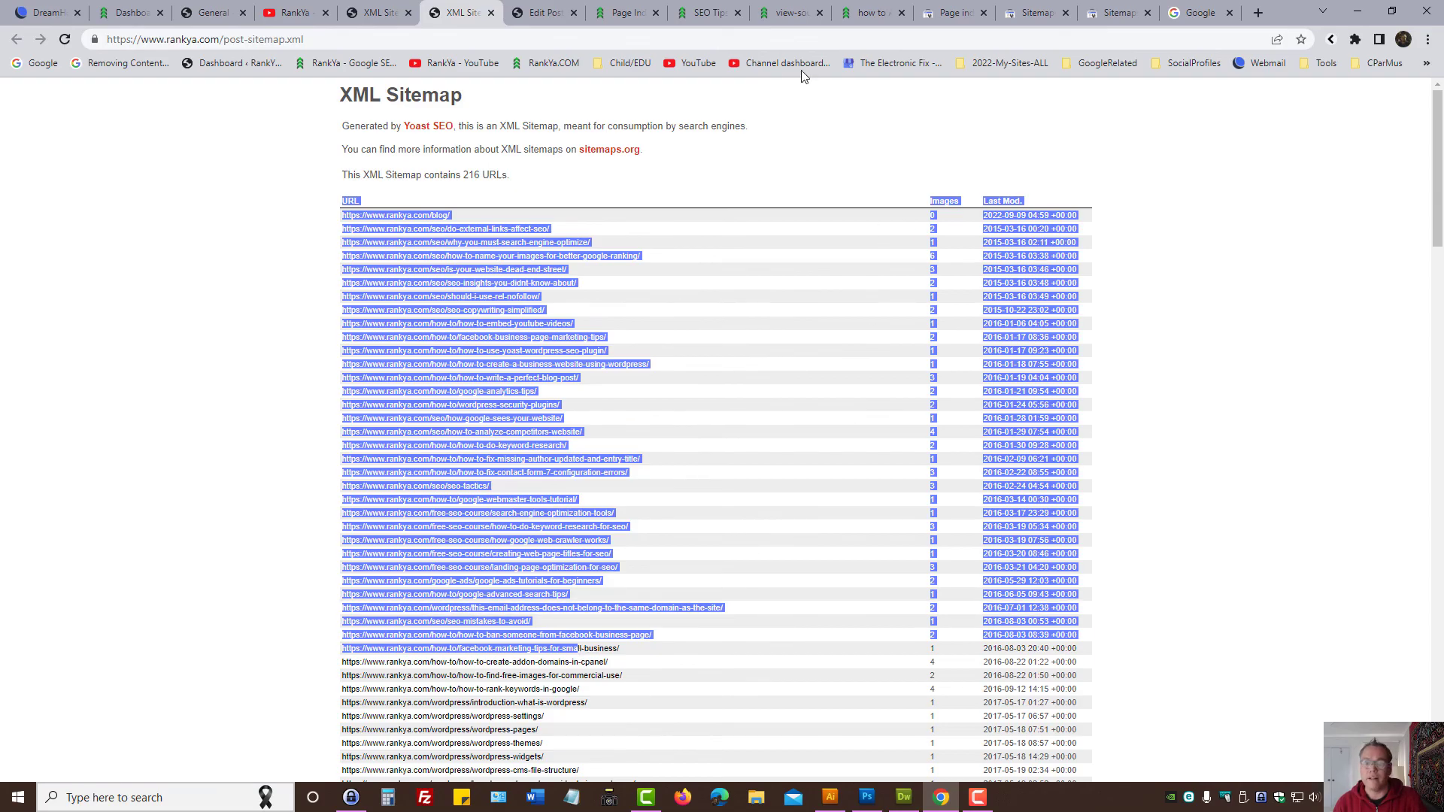
{"action": "left_click", "coordinate": [961, 6]}
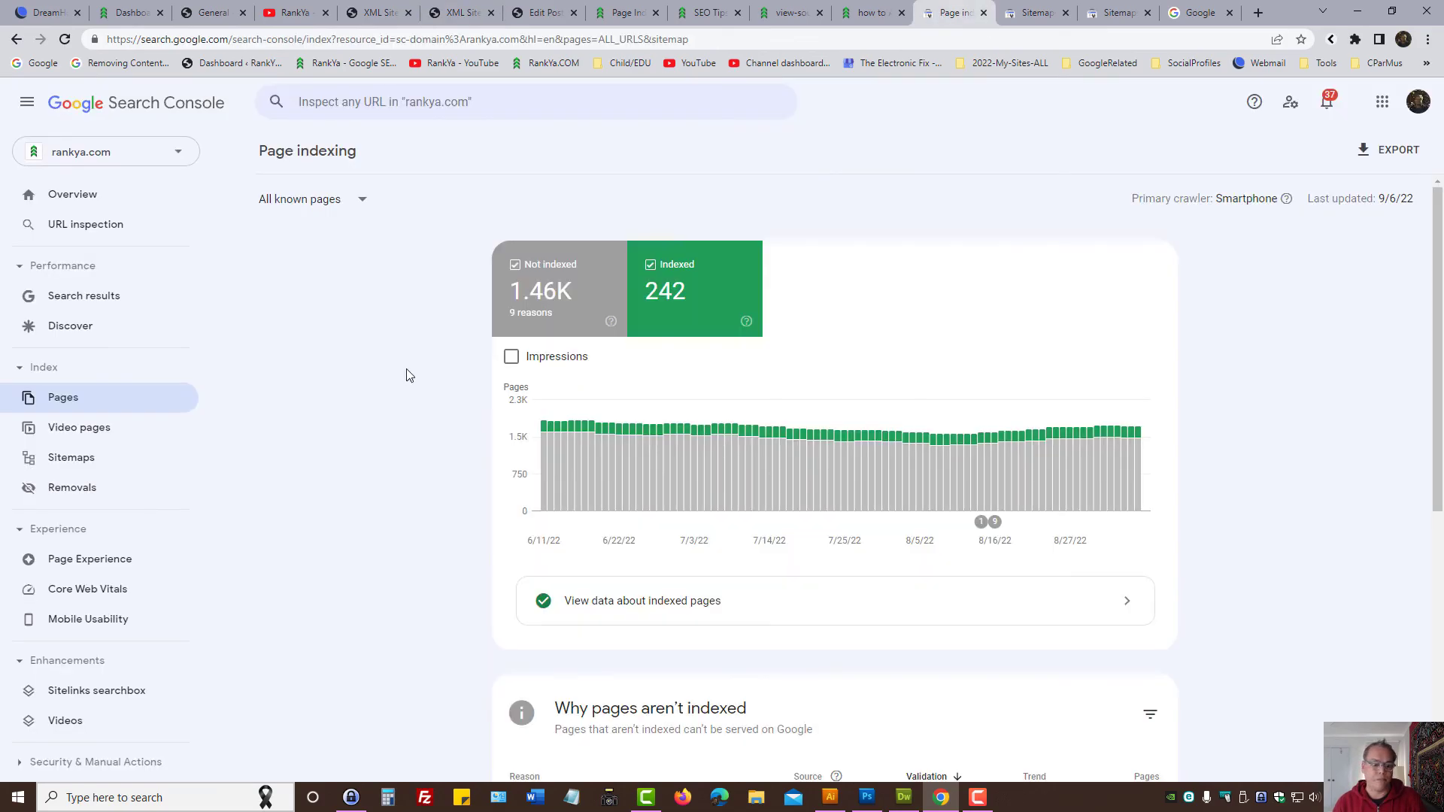
- Filter the report to All submitted pages: 7 not indexed for 2 reasons, 213 indexed
{"action": "left_click", "coordinate": [345, 197]}
{"action": "left_click", "coordinate": [362, 240]}
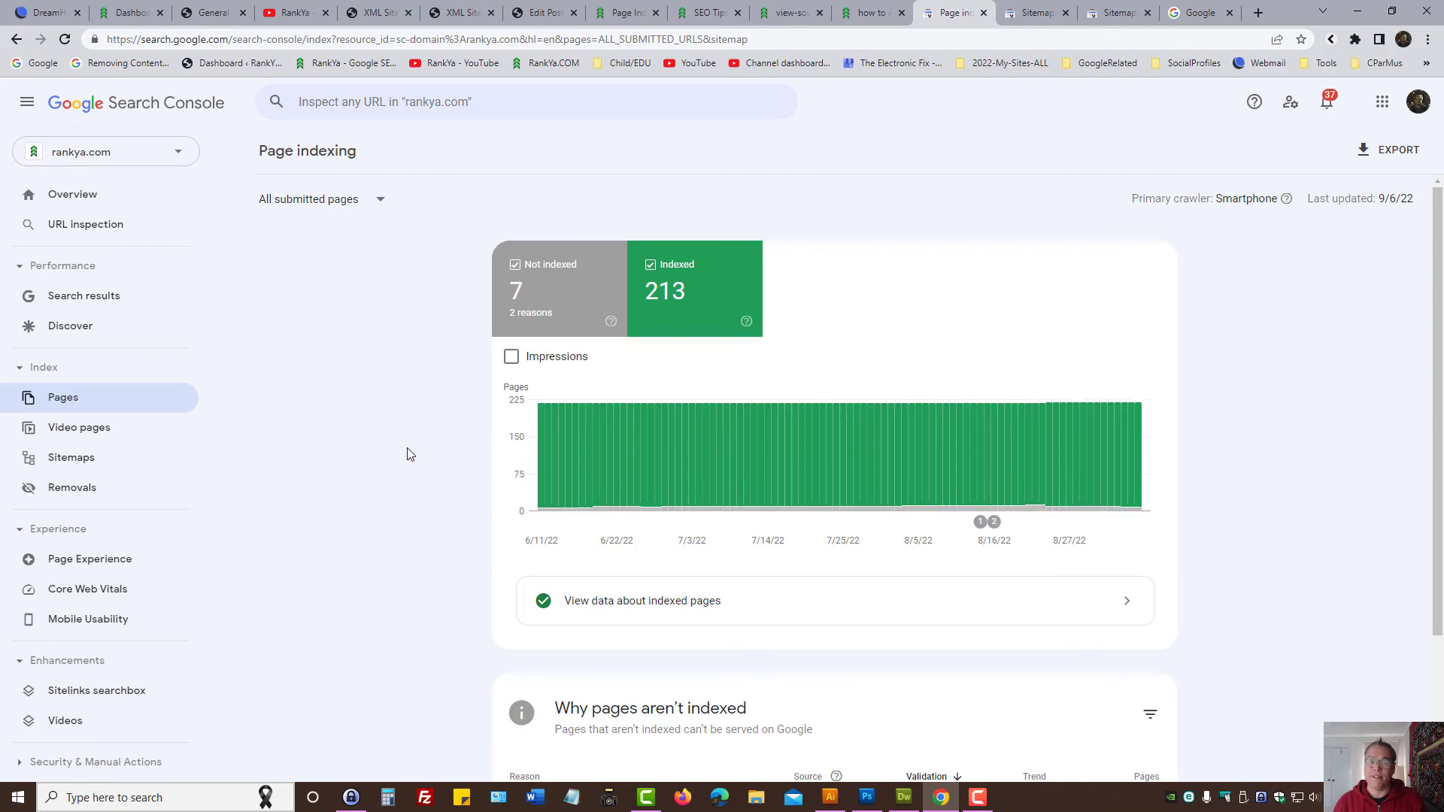
{"action": "scroll", "coordinate": [407, 454], "scroll_direction": "down", "scroll_amount": 3}
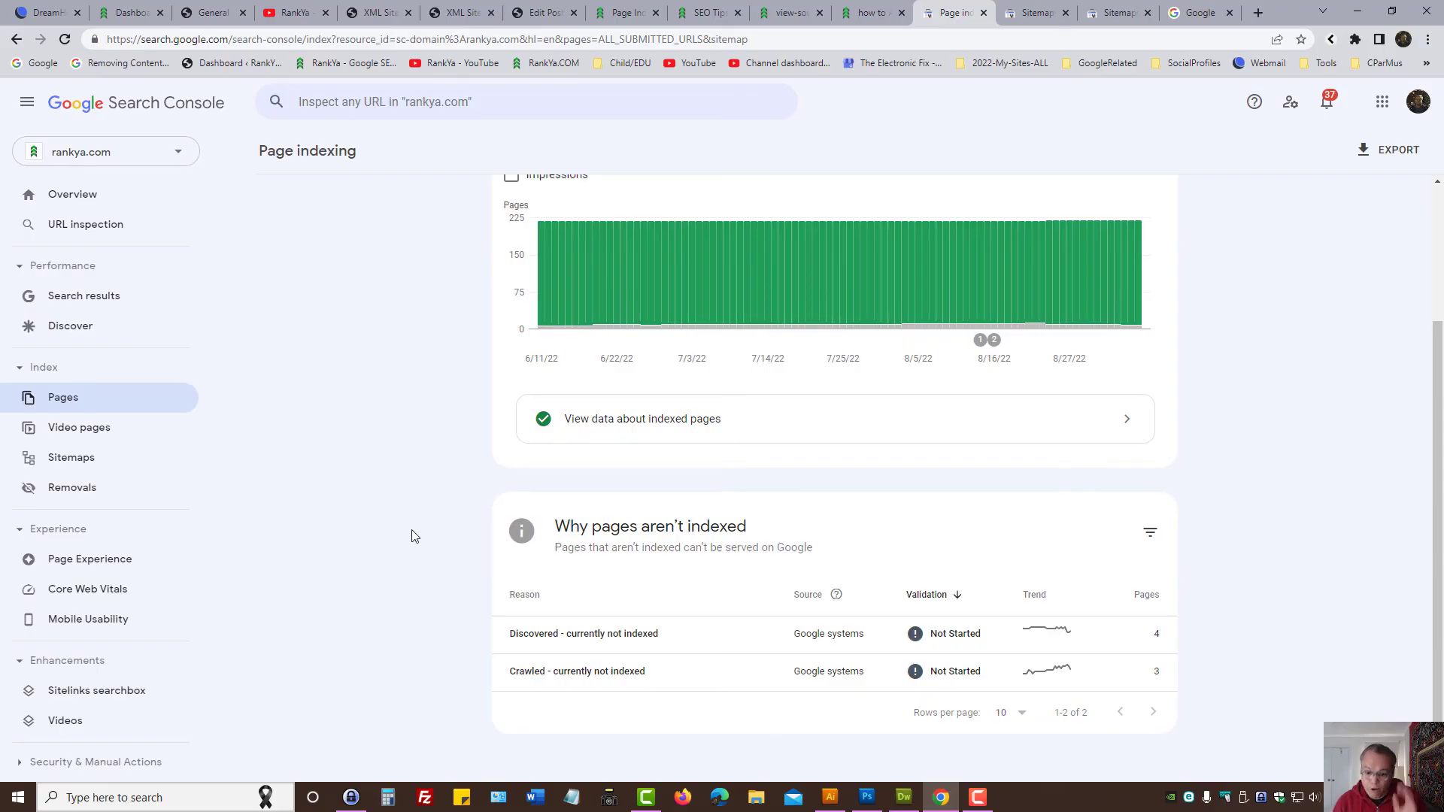
{"action": "scroll", "coordinate": [914, 336], "scroll_direction": "up", "scroll_amount": 1}
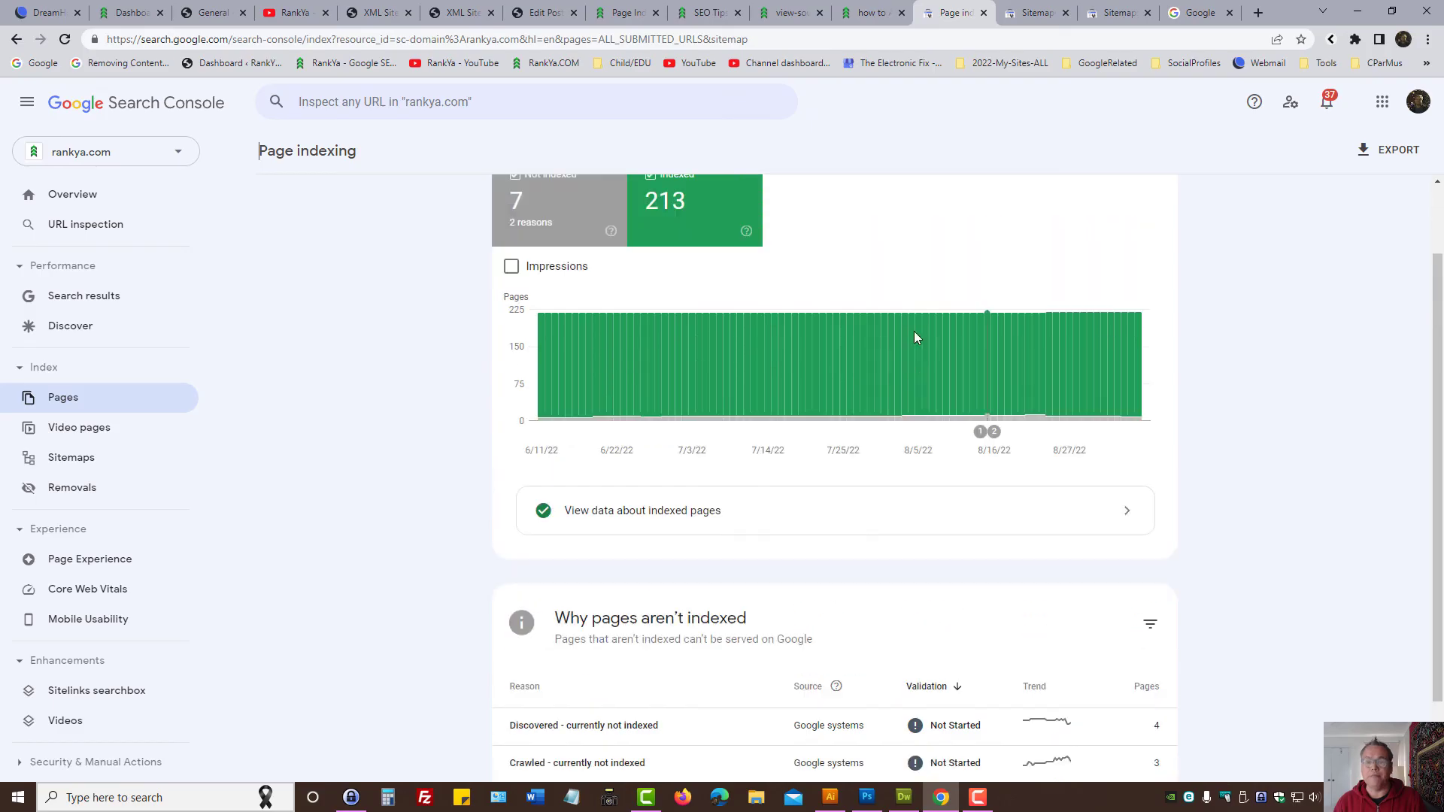
{"action": "scroll", "coordinate": [915, 337], "scroll_direction": "up", "scroll_amount": 1}
{"action": "scroll", "coordinate": [506, 483], "scroll_direction": "down", "scroll_amount": 2}
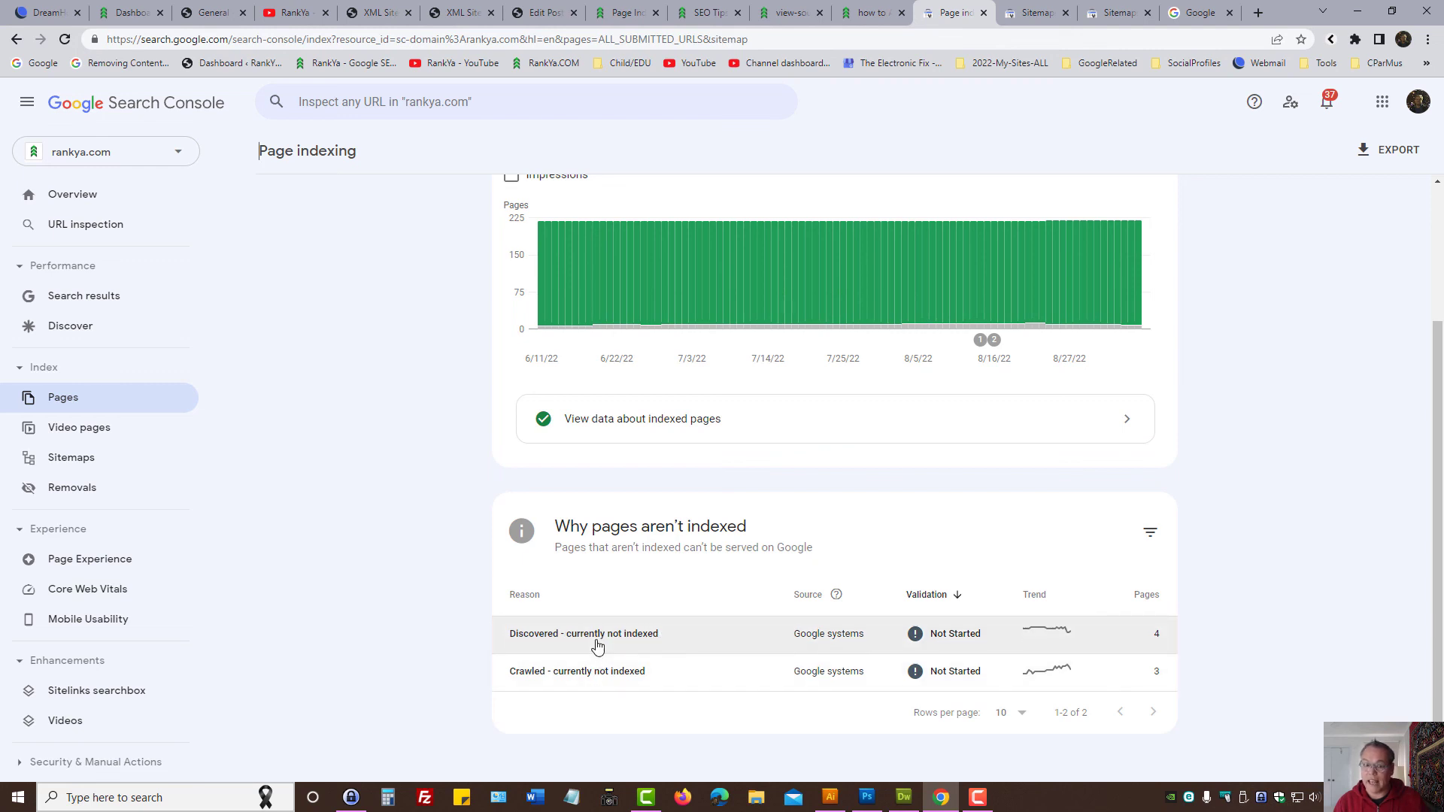
{"action": "scroll", "coordinate": [400, 429], "scroll_direction": "up", "scroll_amount": 3}
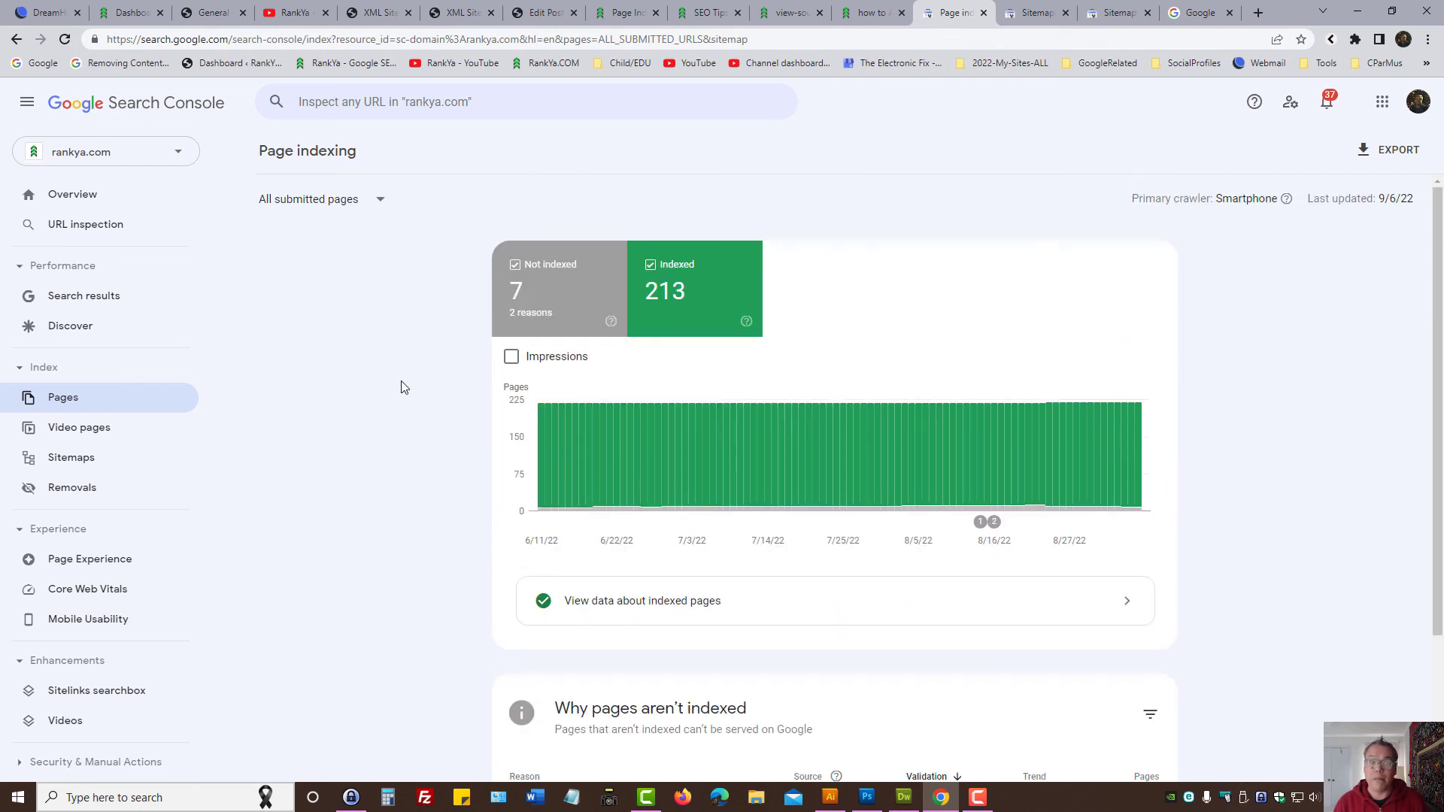
{"action": "left_click", "coordinate": [298, 12]}
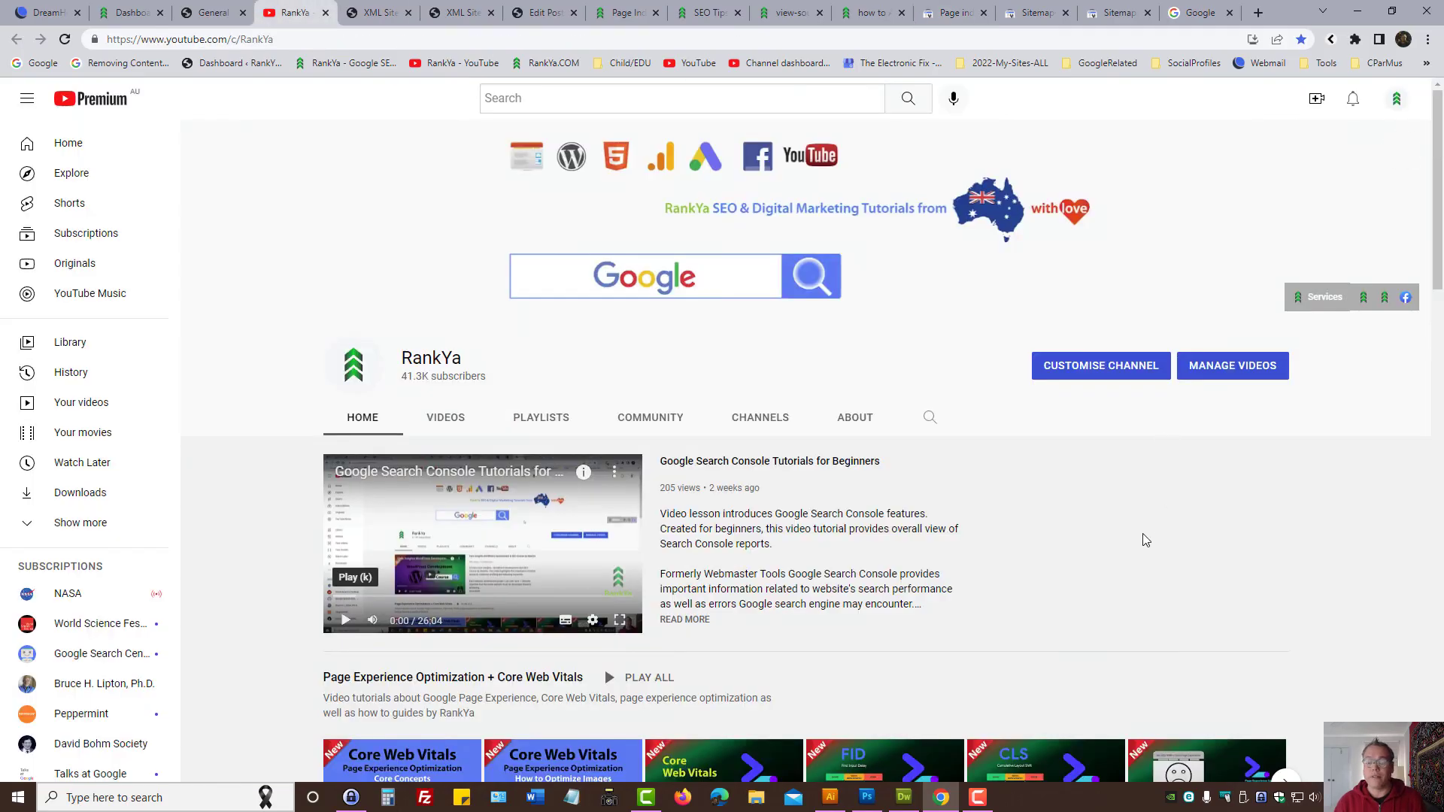